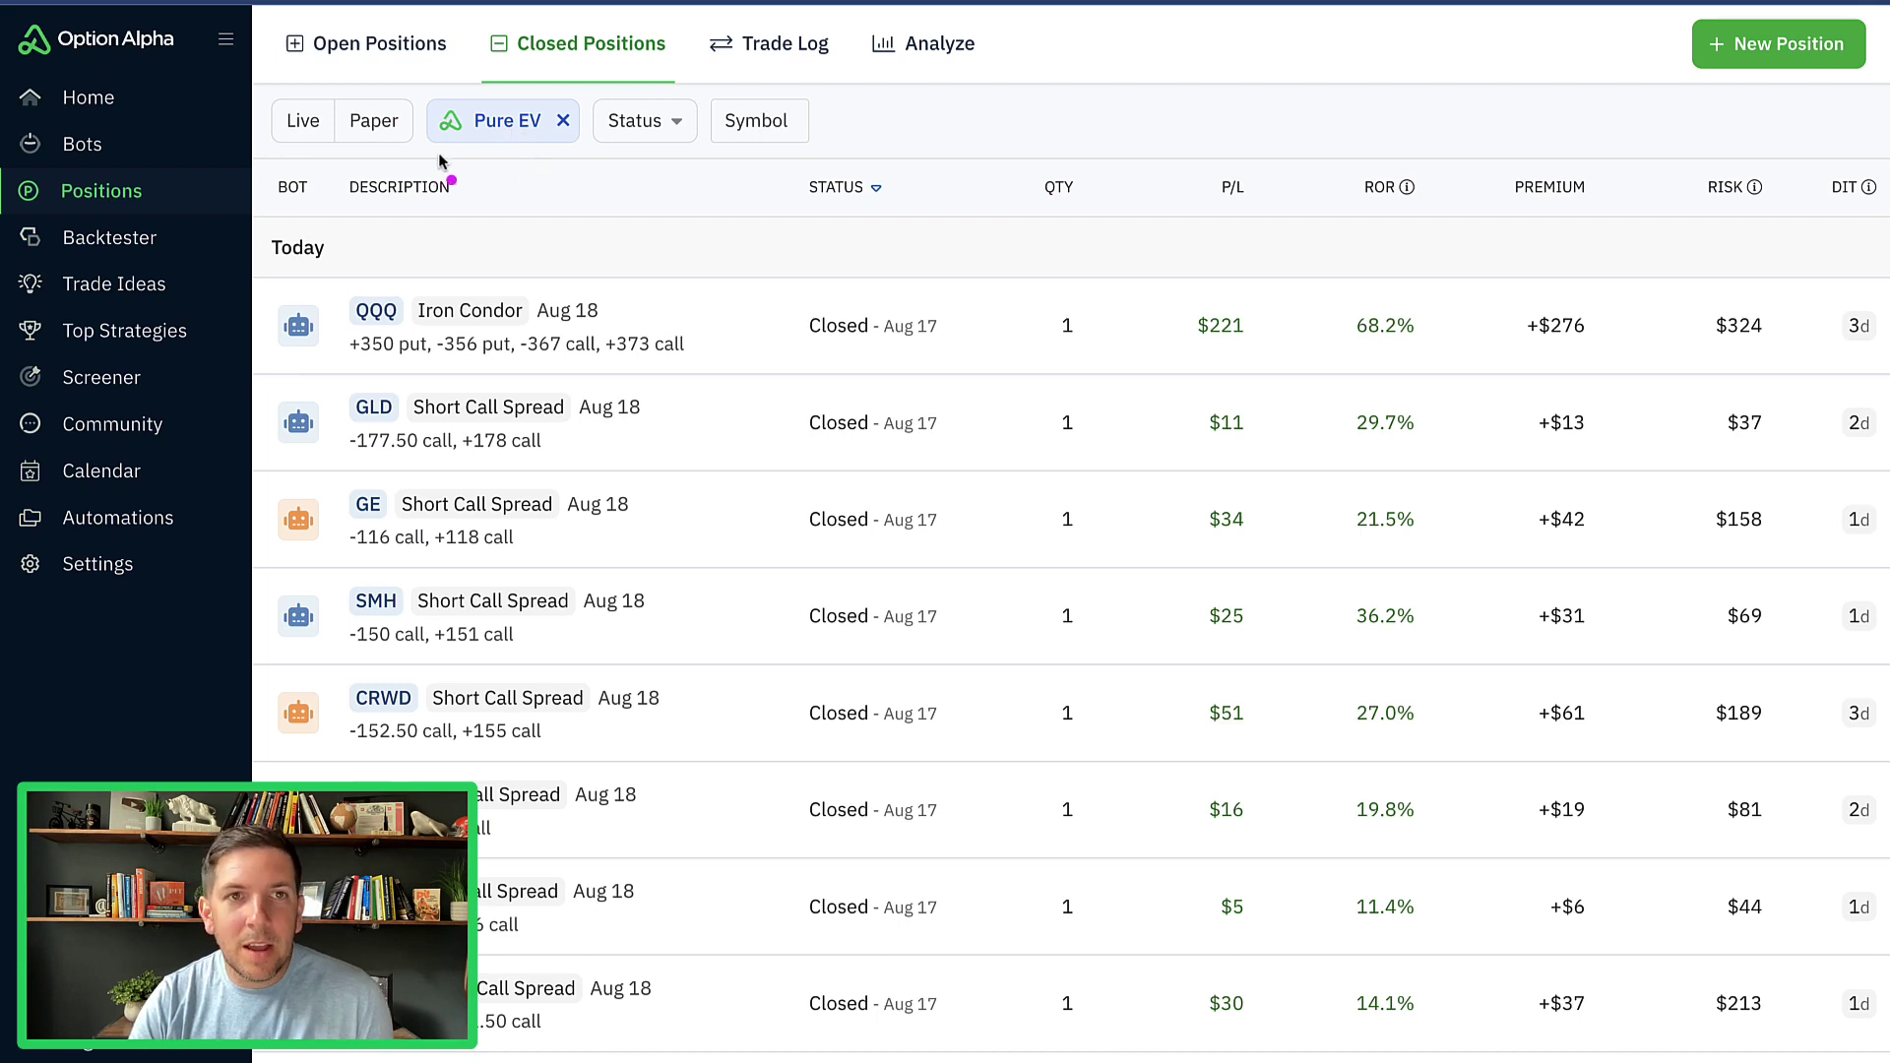
left_click_drag(433, 155, 577, 162)
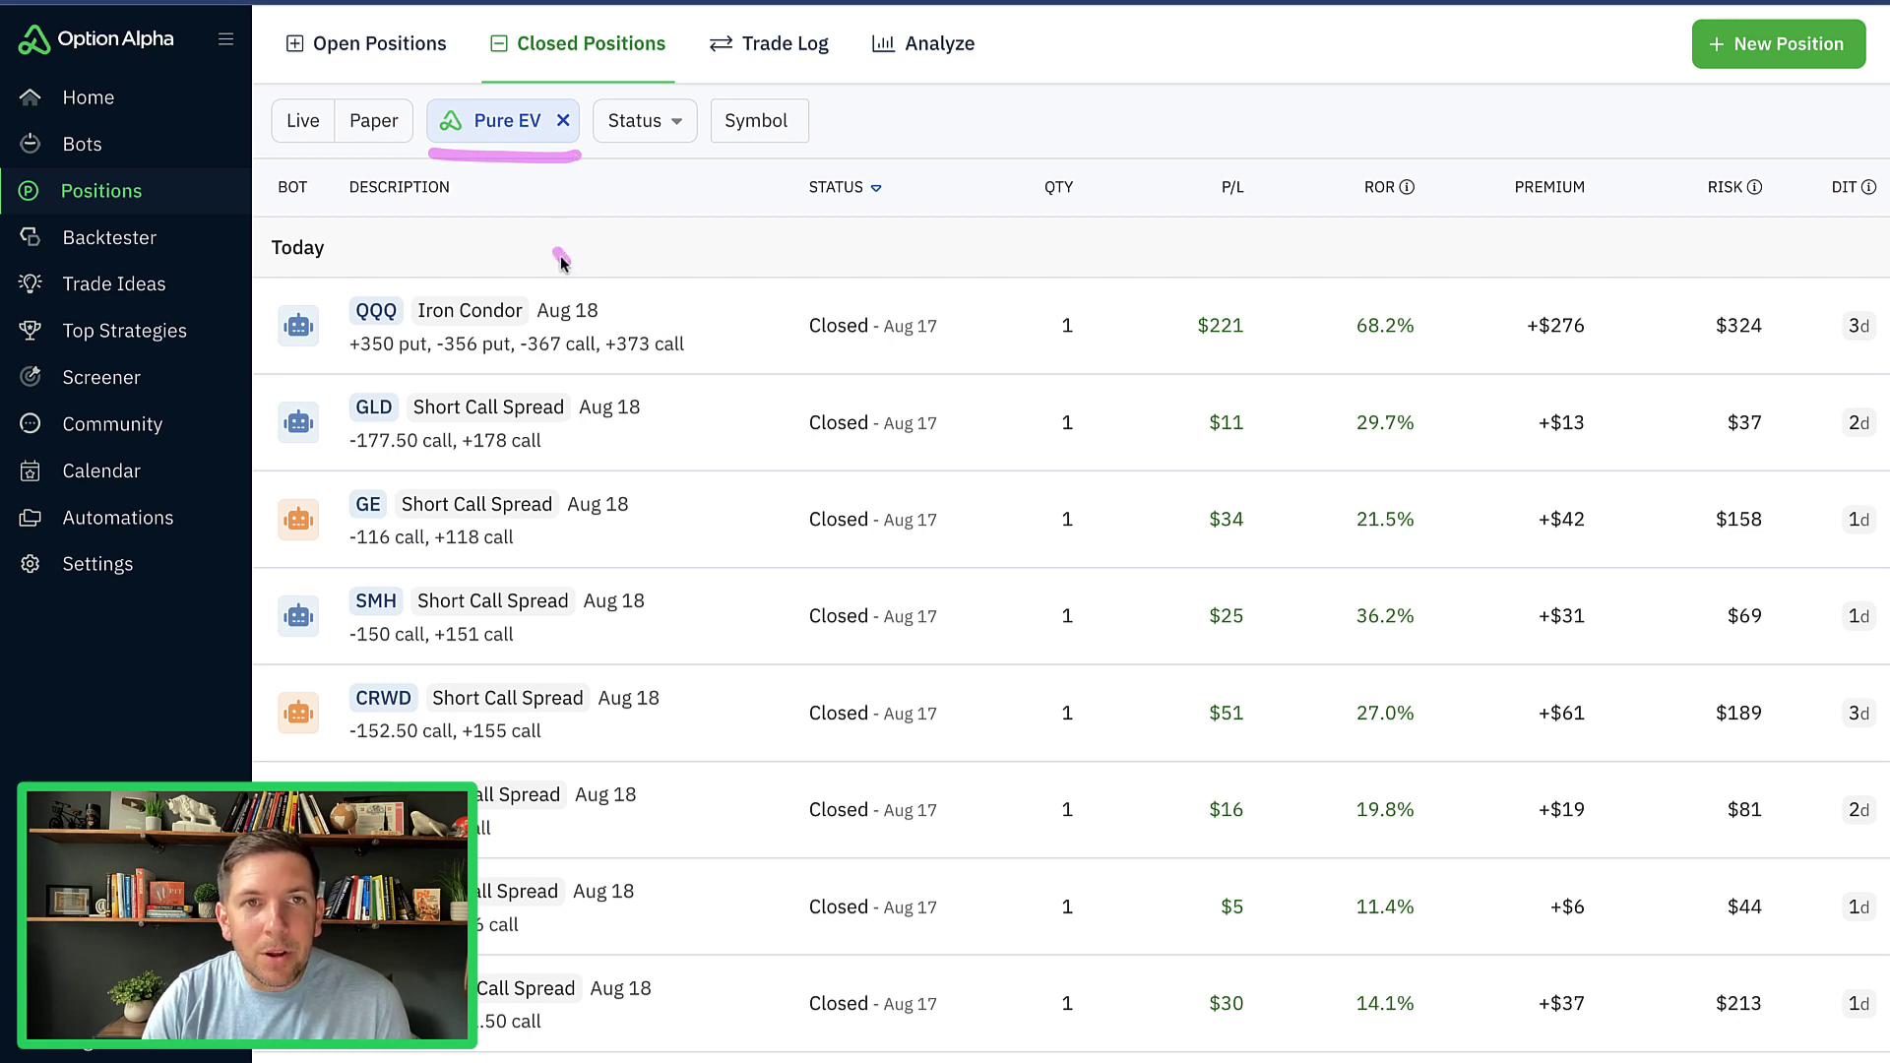
mouse_move(567, 264)
left_mouse_down()
mouse_move(507, 205)
mouse_move(538, 189)
left_mouse_up()
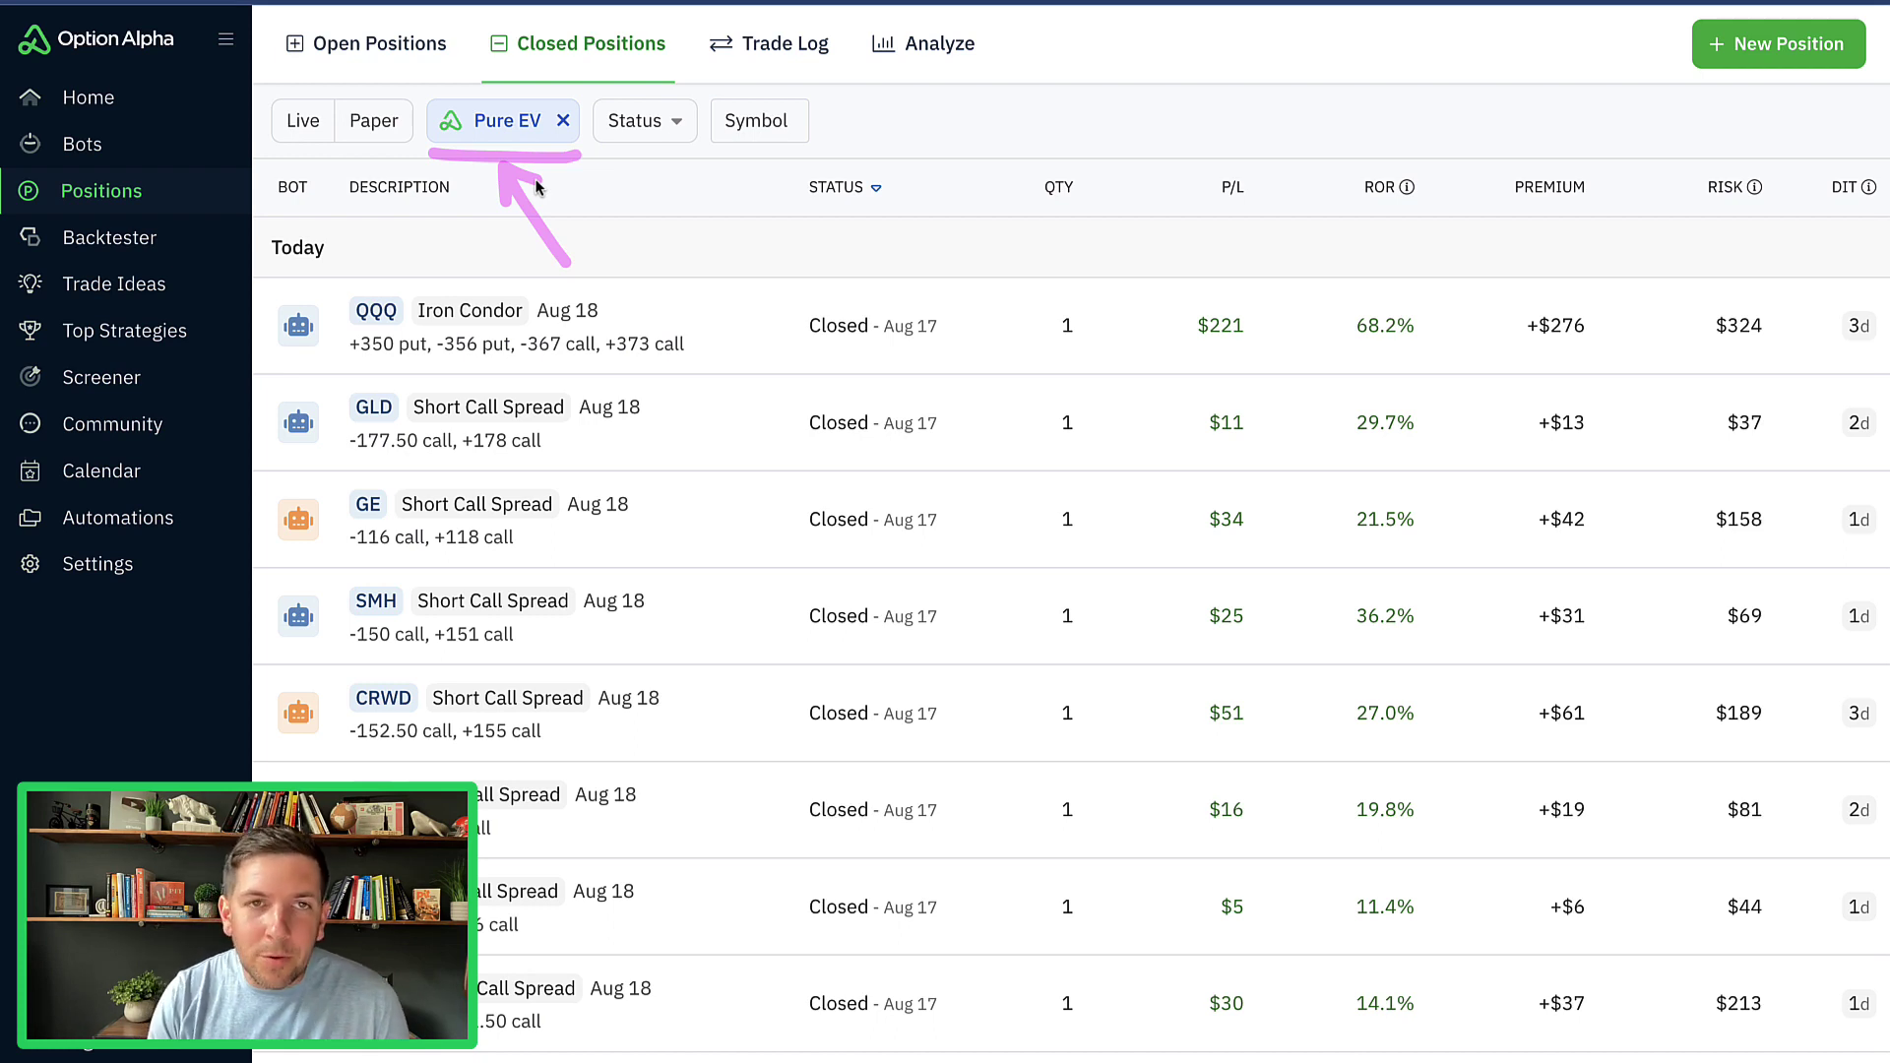
left_click(563, 224)
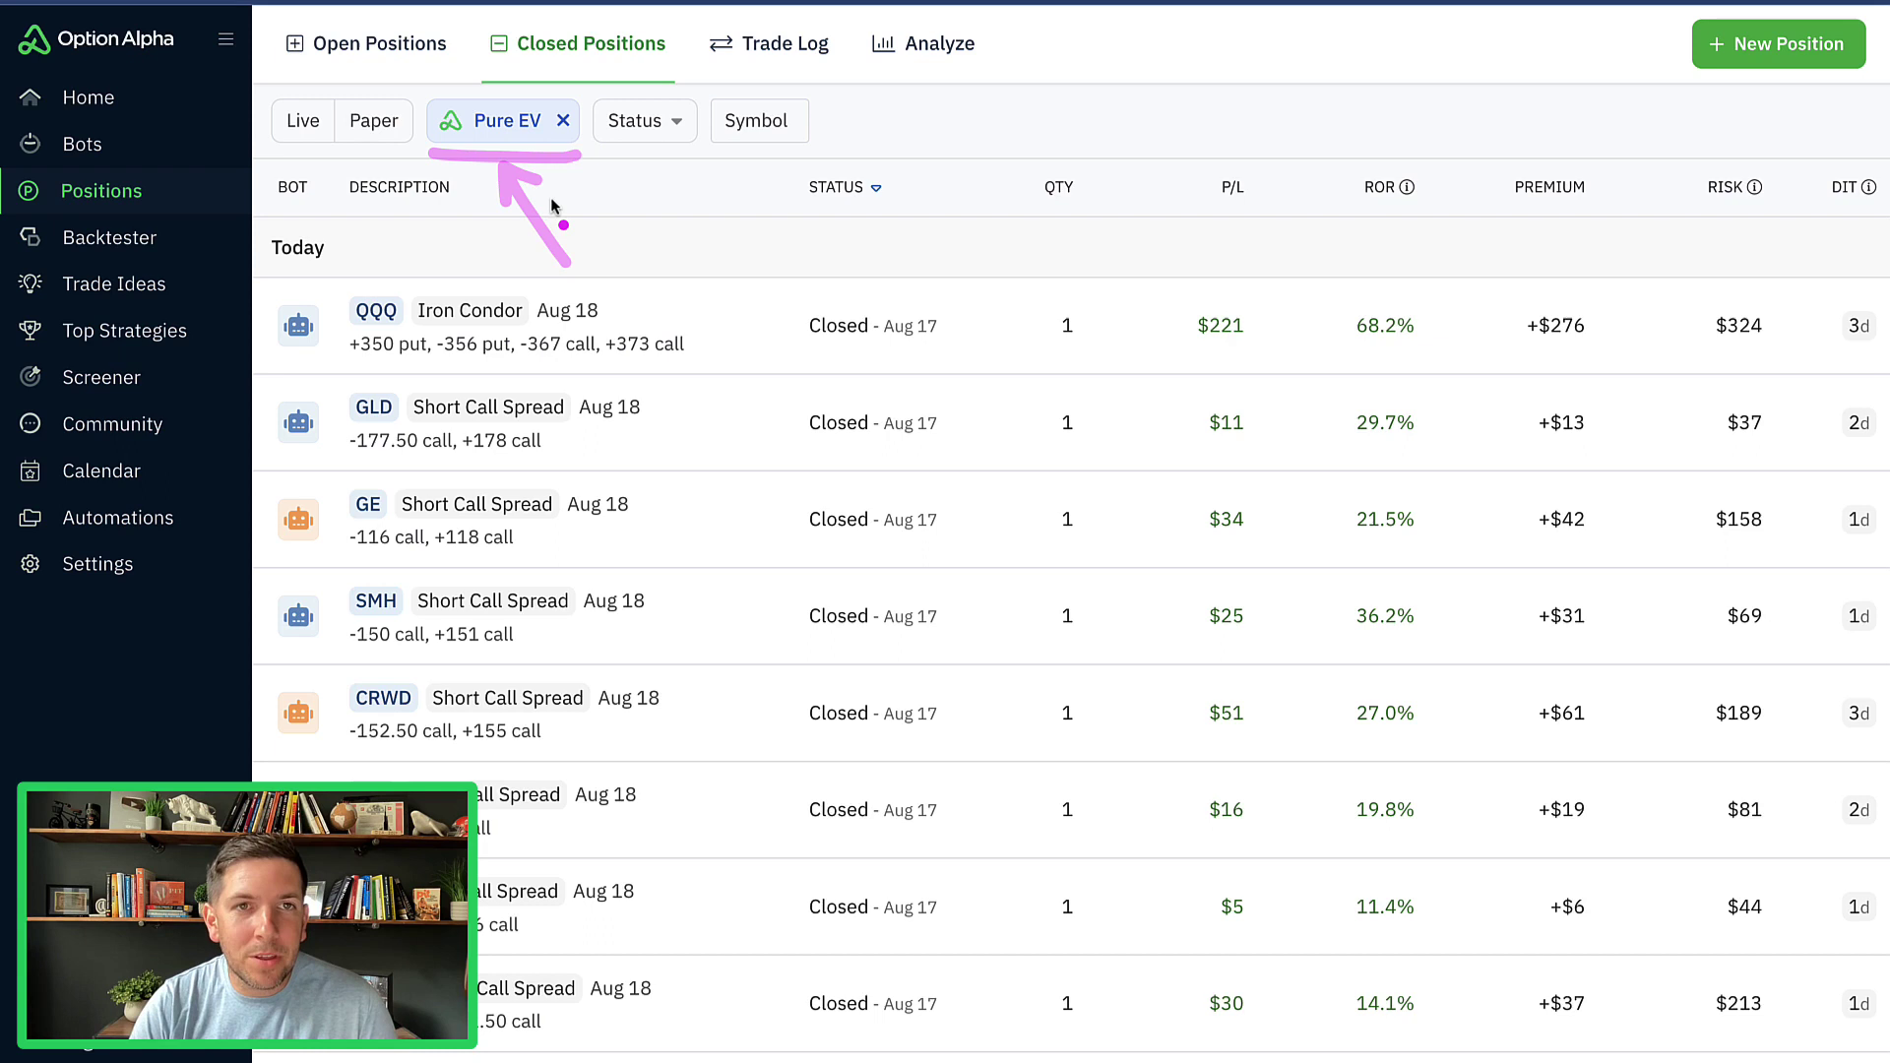
Step: Set the Status filter to Closed and Expired so only those Pure EV positions show
left_click(674, 126)
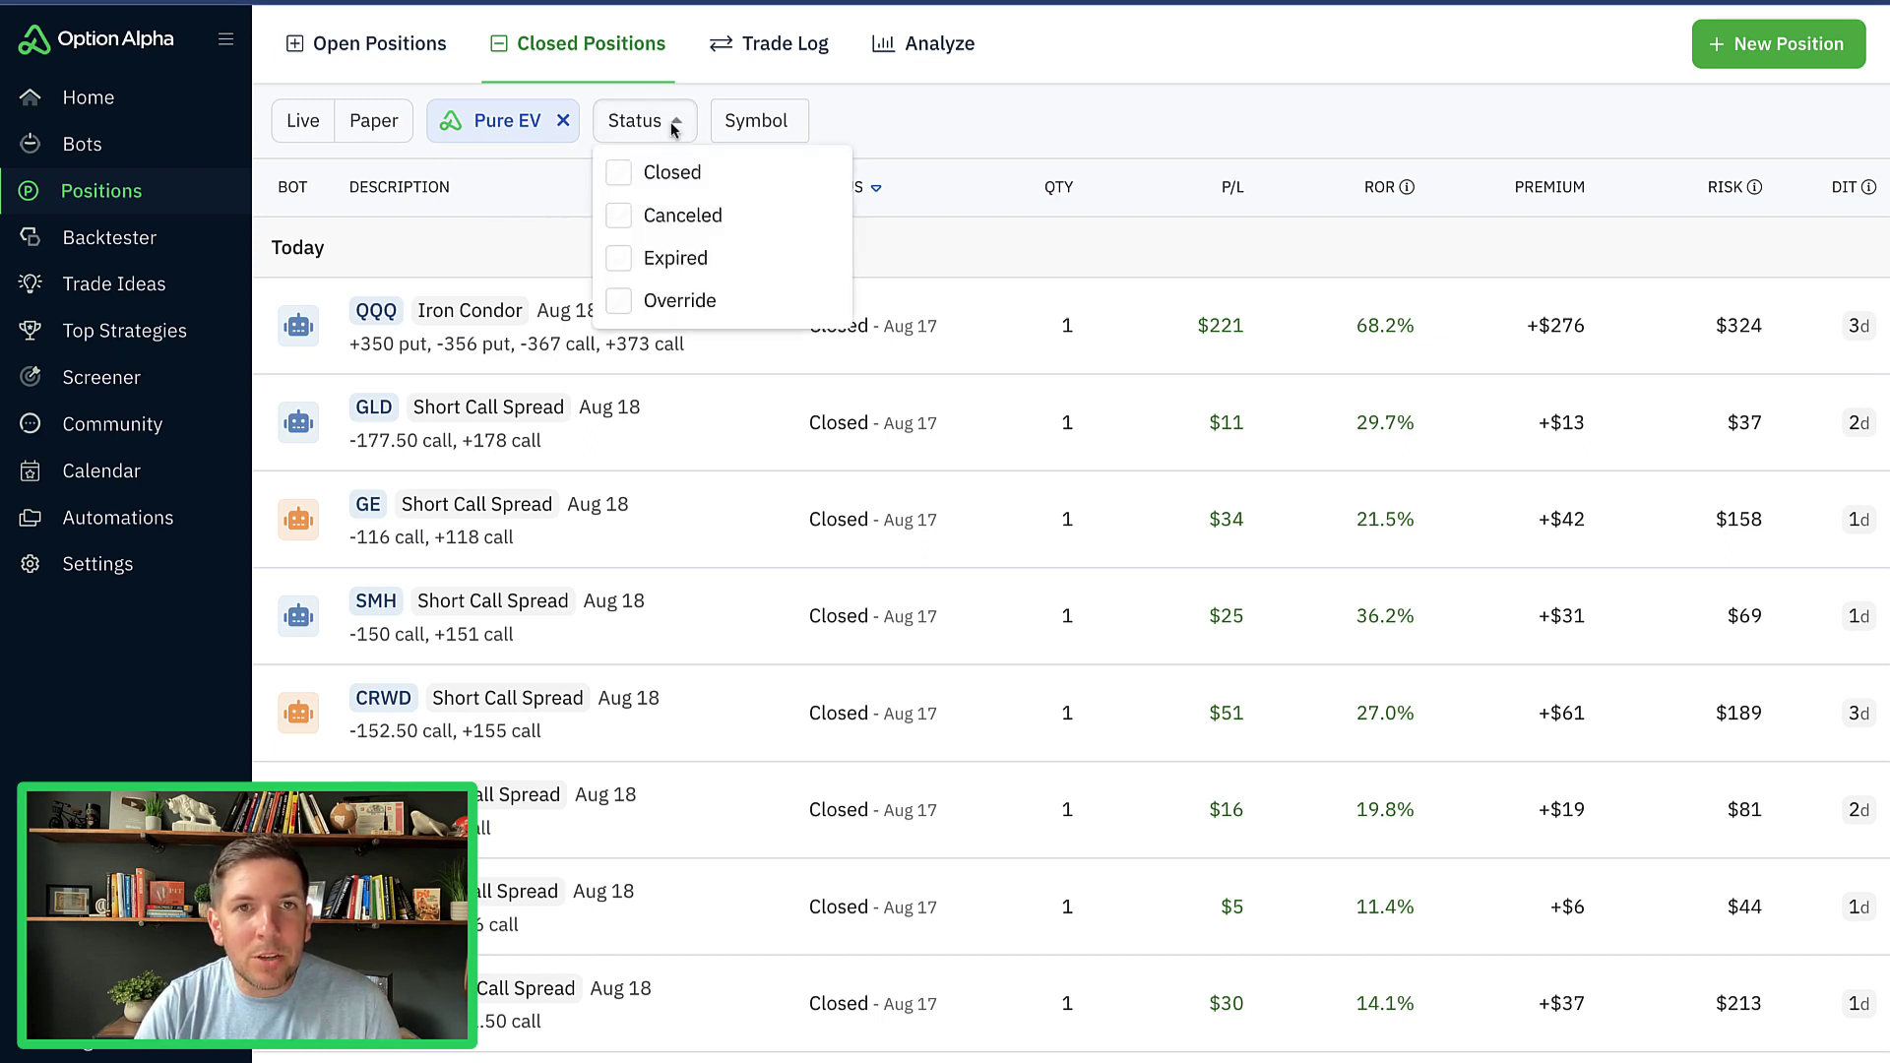
left_click(620, 174)
left_click(619, 260)
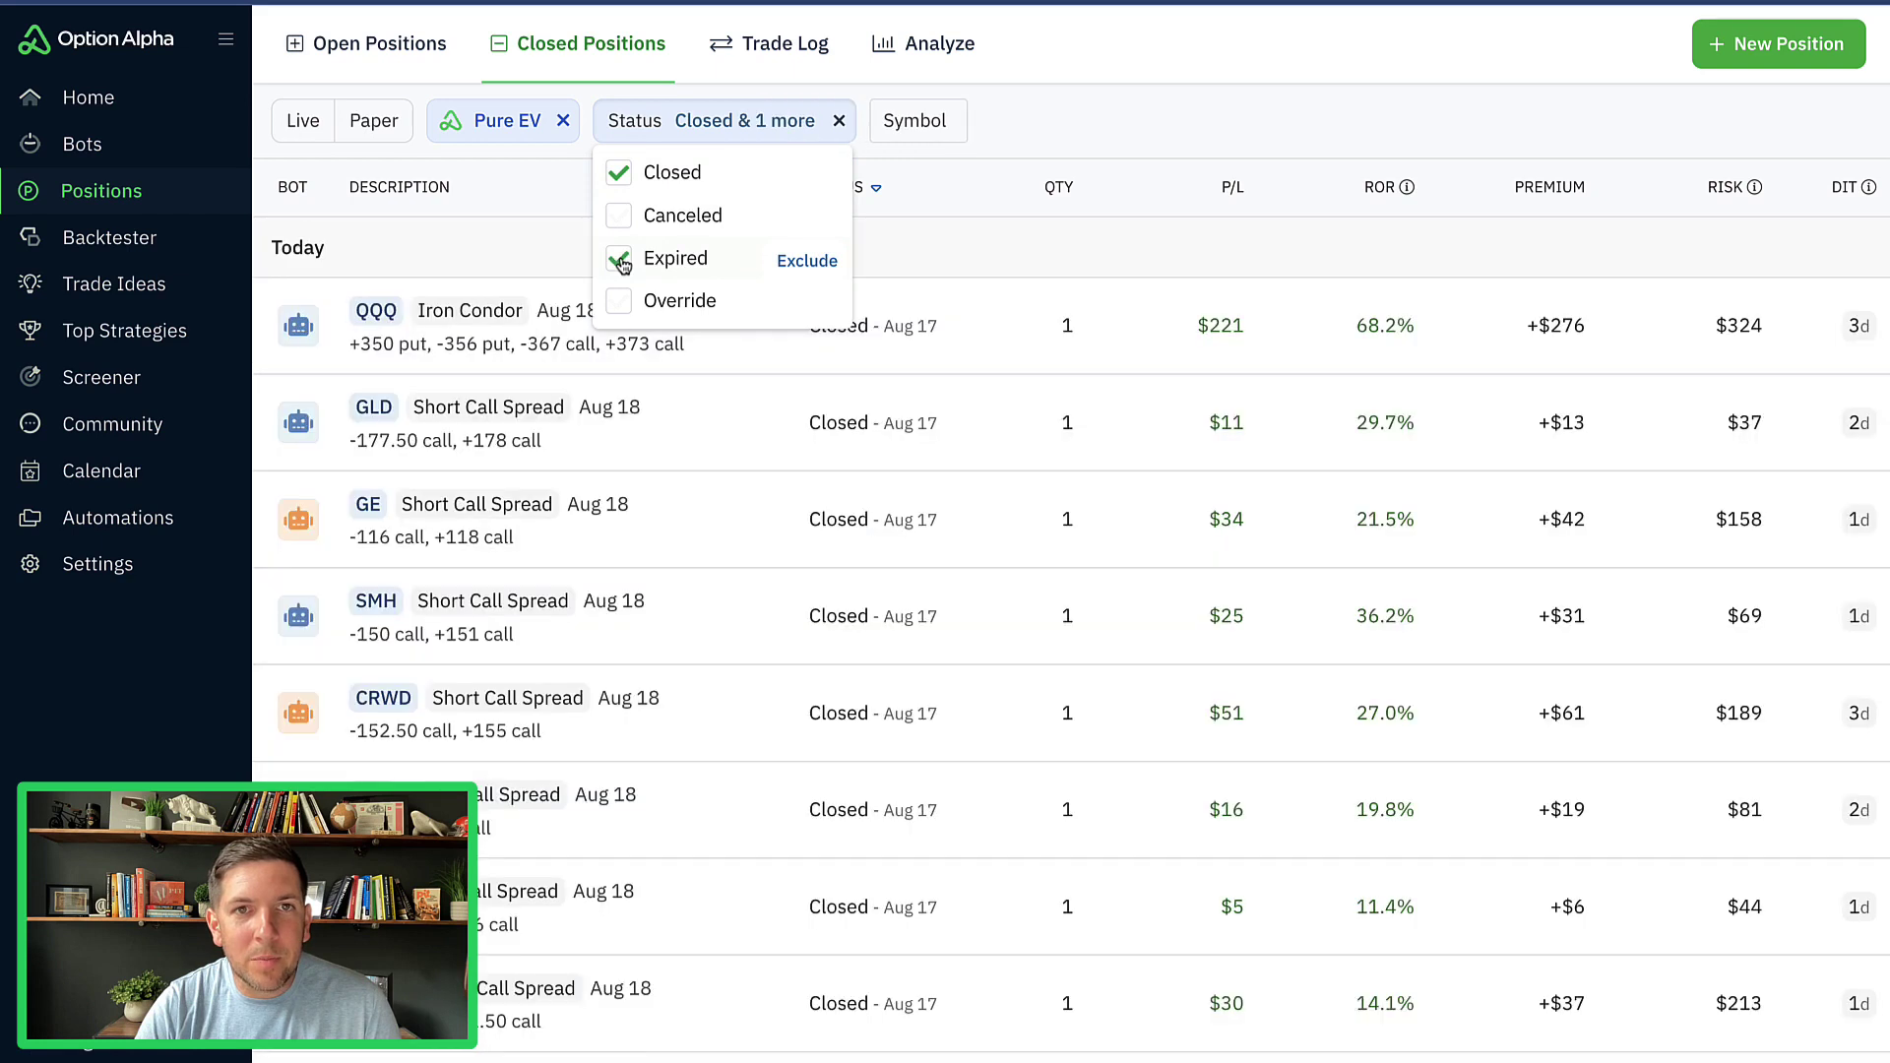
left_click(1080, 129)
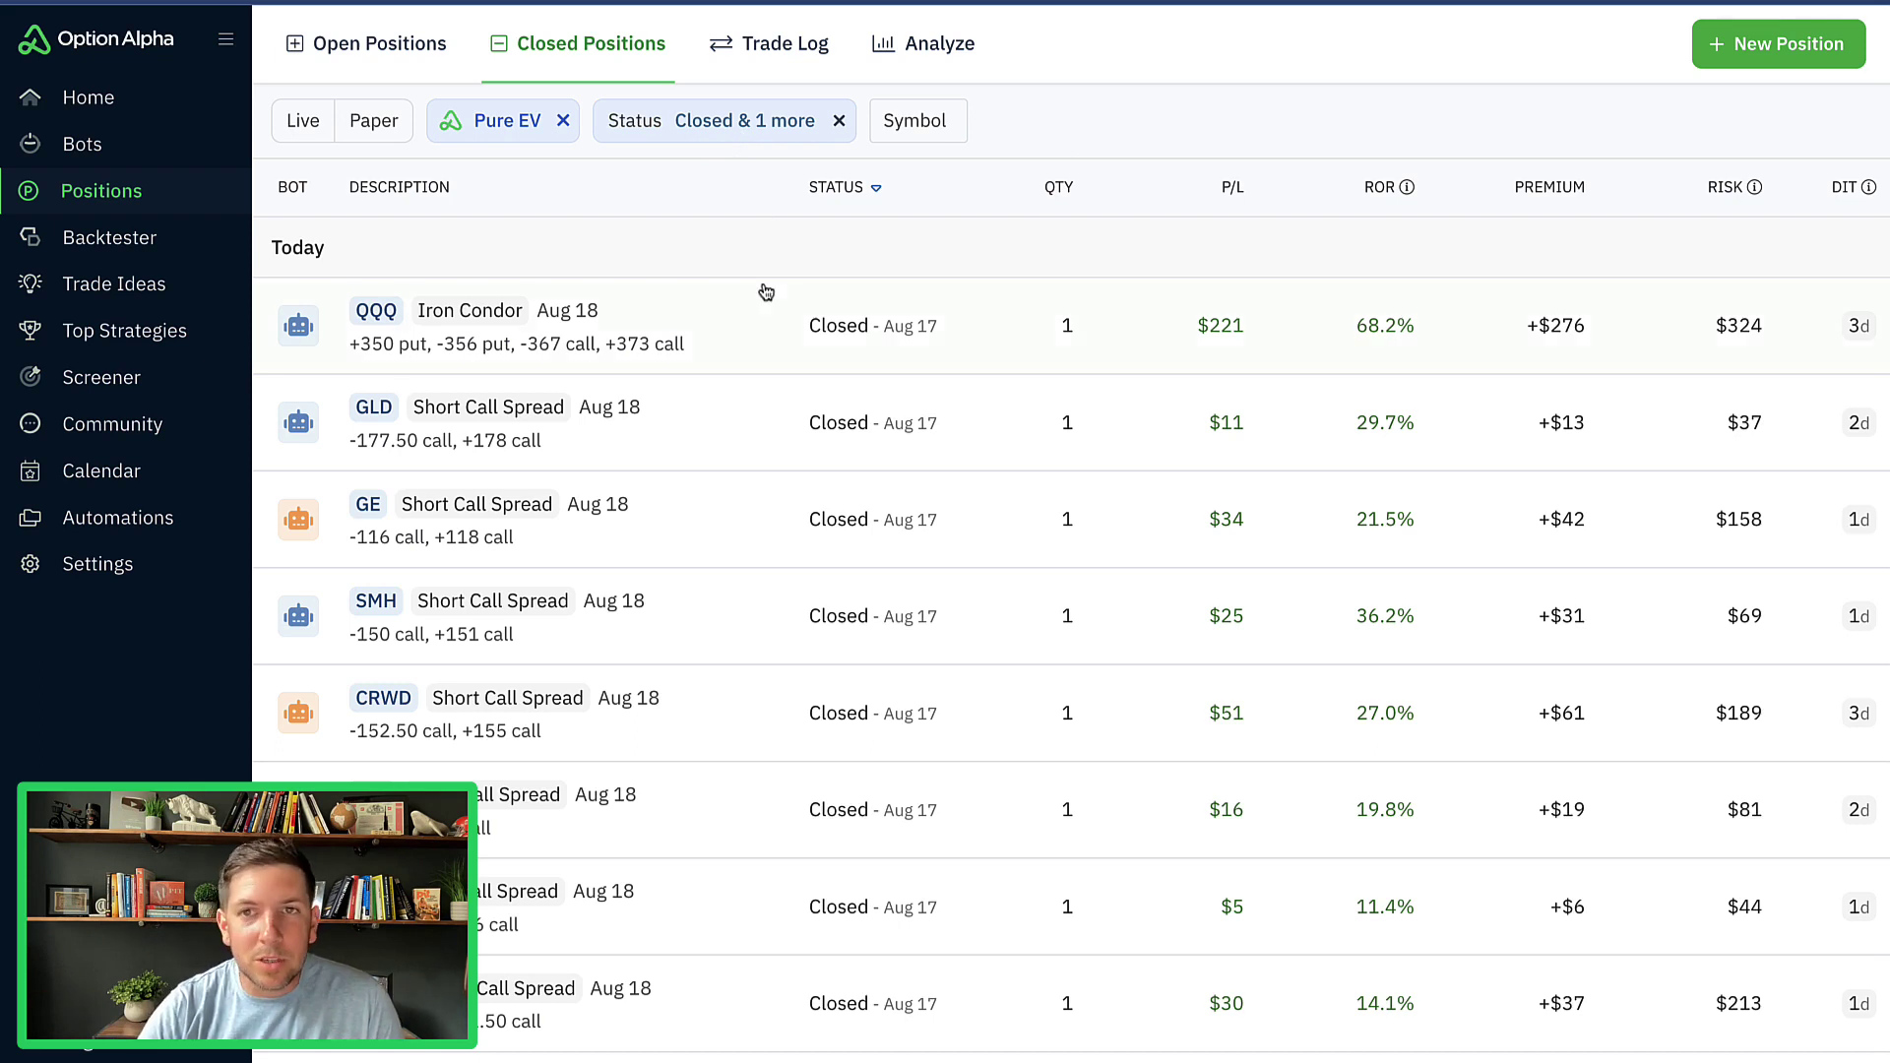
Step: Sort the closed and expired positions by Premium ascending, putting the +$1 TLT Iron Condor first
left_click(1551, 188)
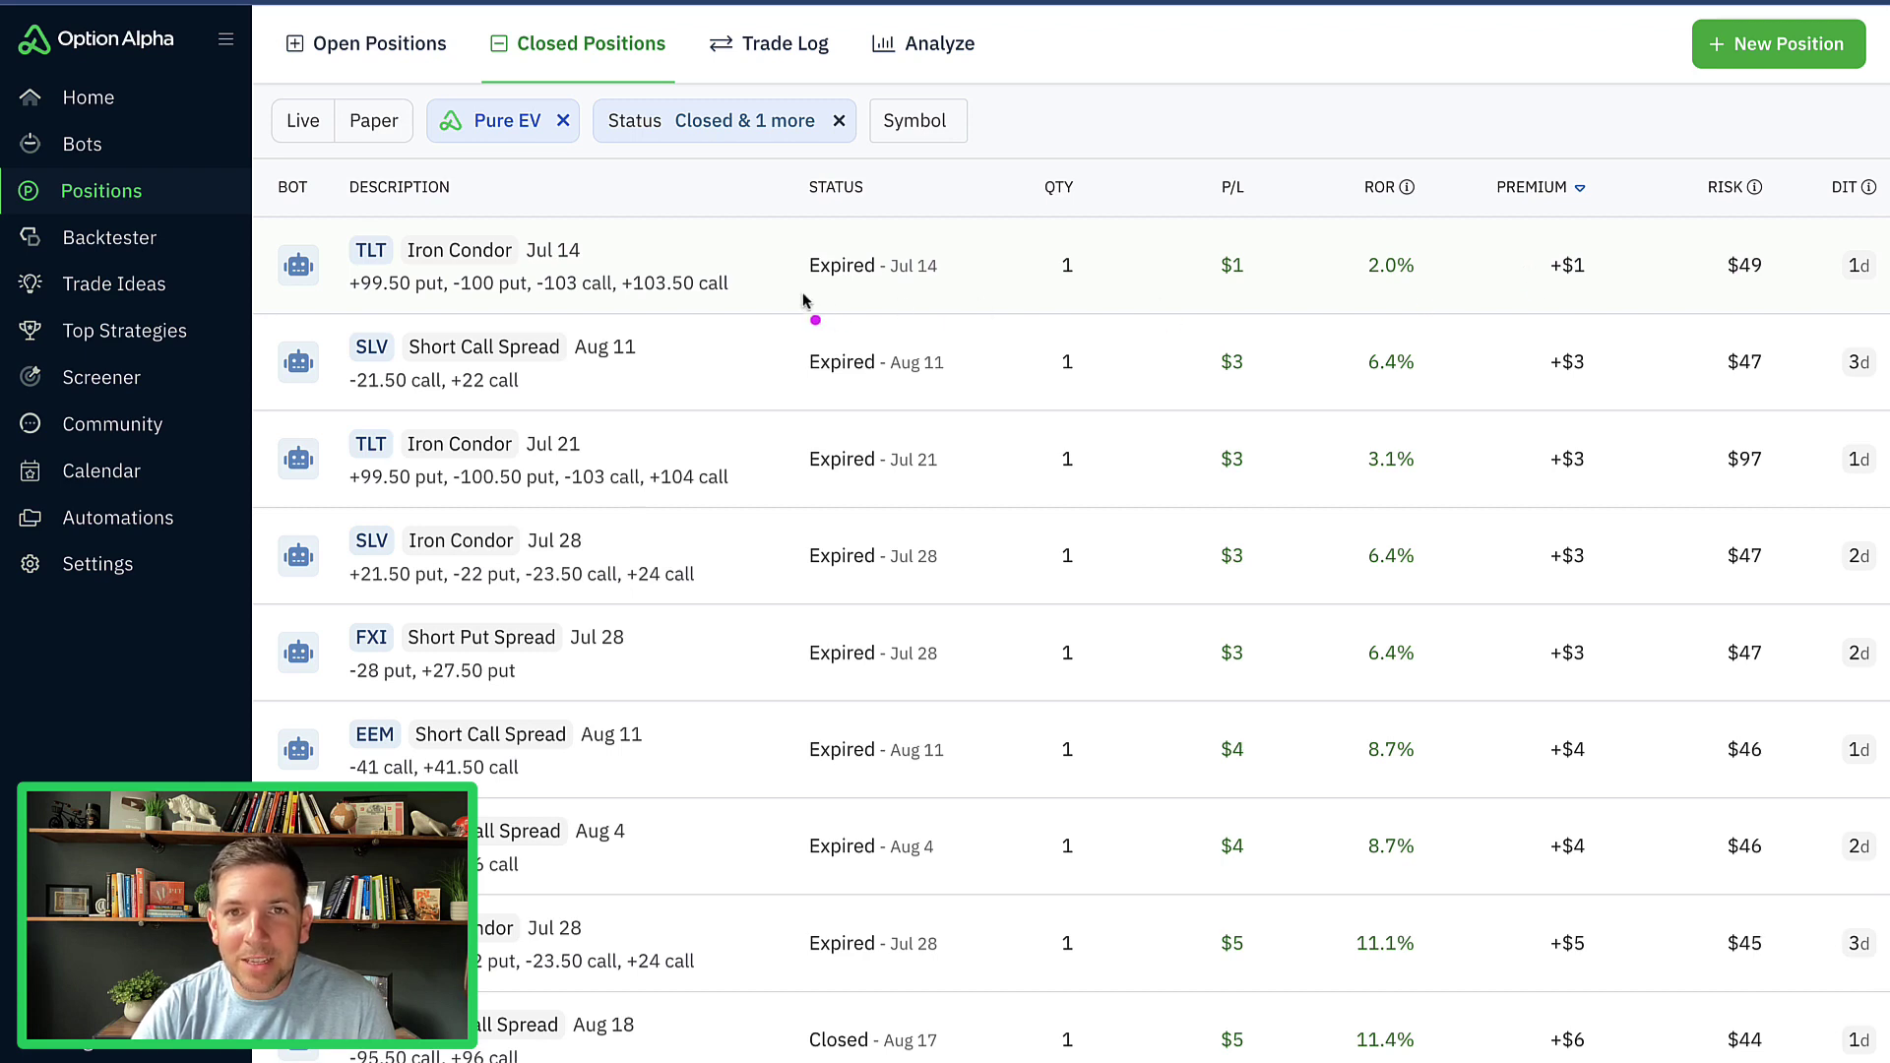
left_click_drag(800, 294, 967, 295)
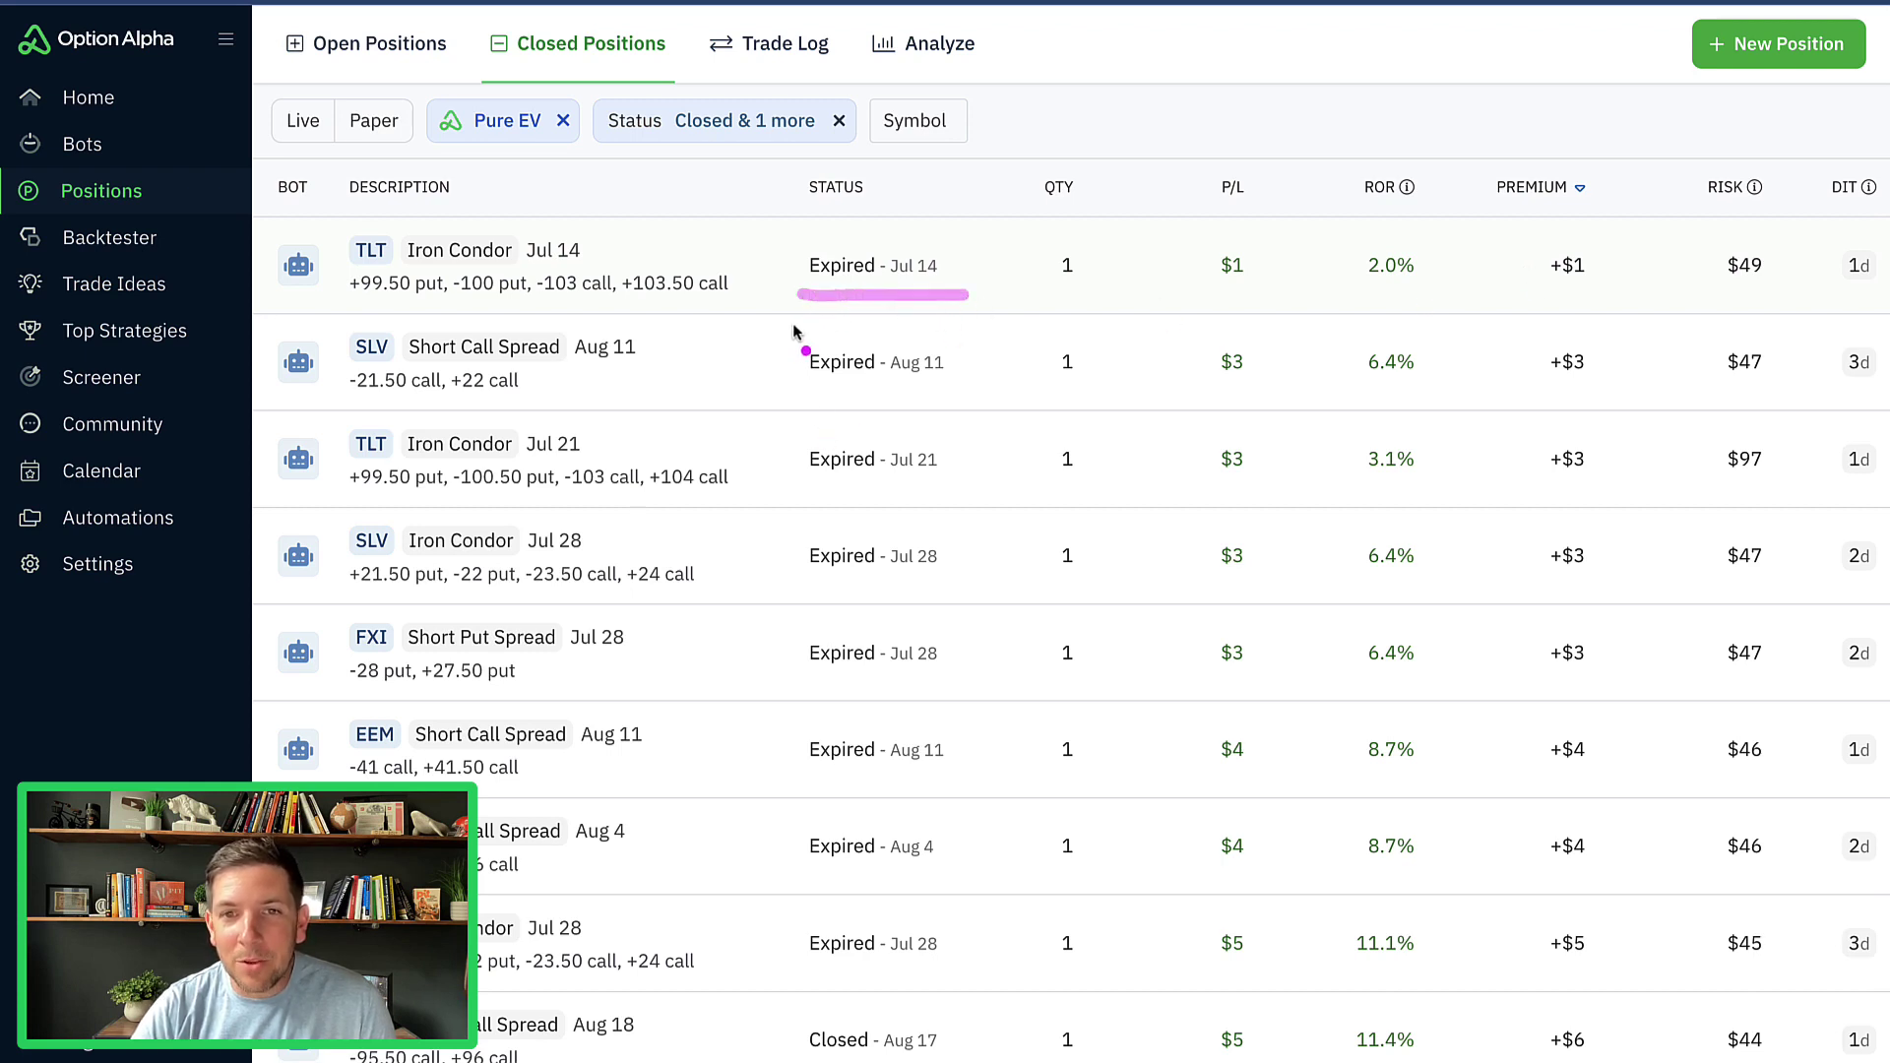
mouse_move(795, 315)
left_mouse_down()
mouse_move(792, 879)
mouse_move(766, 947)
mouse_move(808, 978)
left_mouse_up()
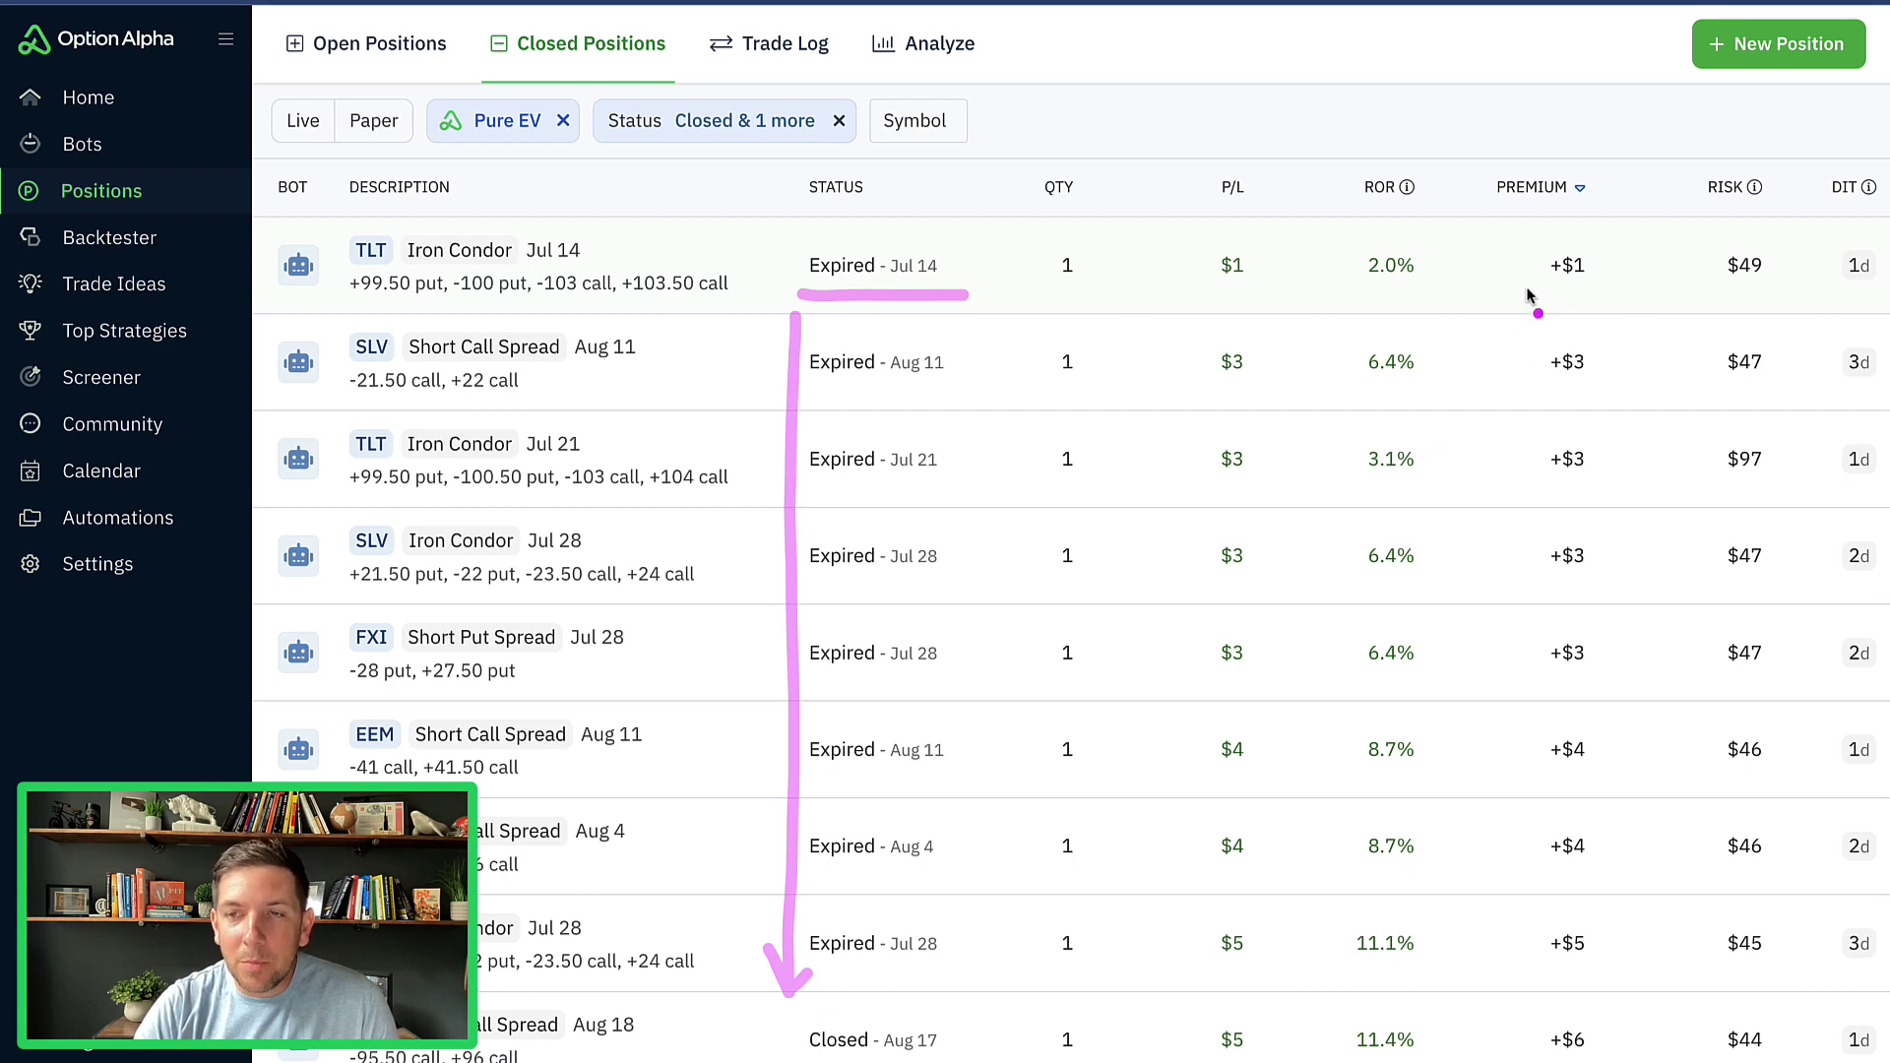
mouse_move(1517, 274)
left_mouse_down()
mouse_move(1514, 976)
mouse_move(1495, 935)
mouse_move(1538, 940)
left_mouse_up()
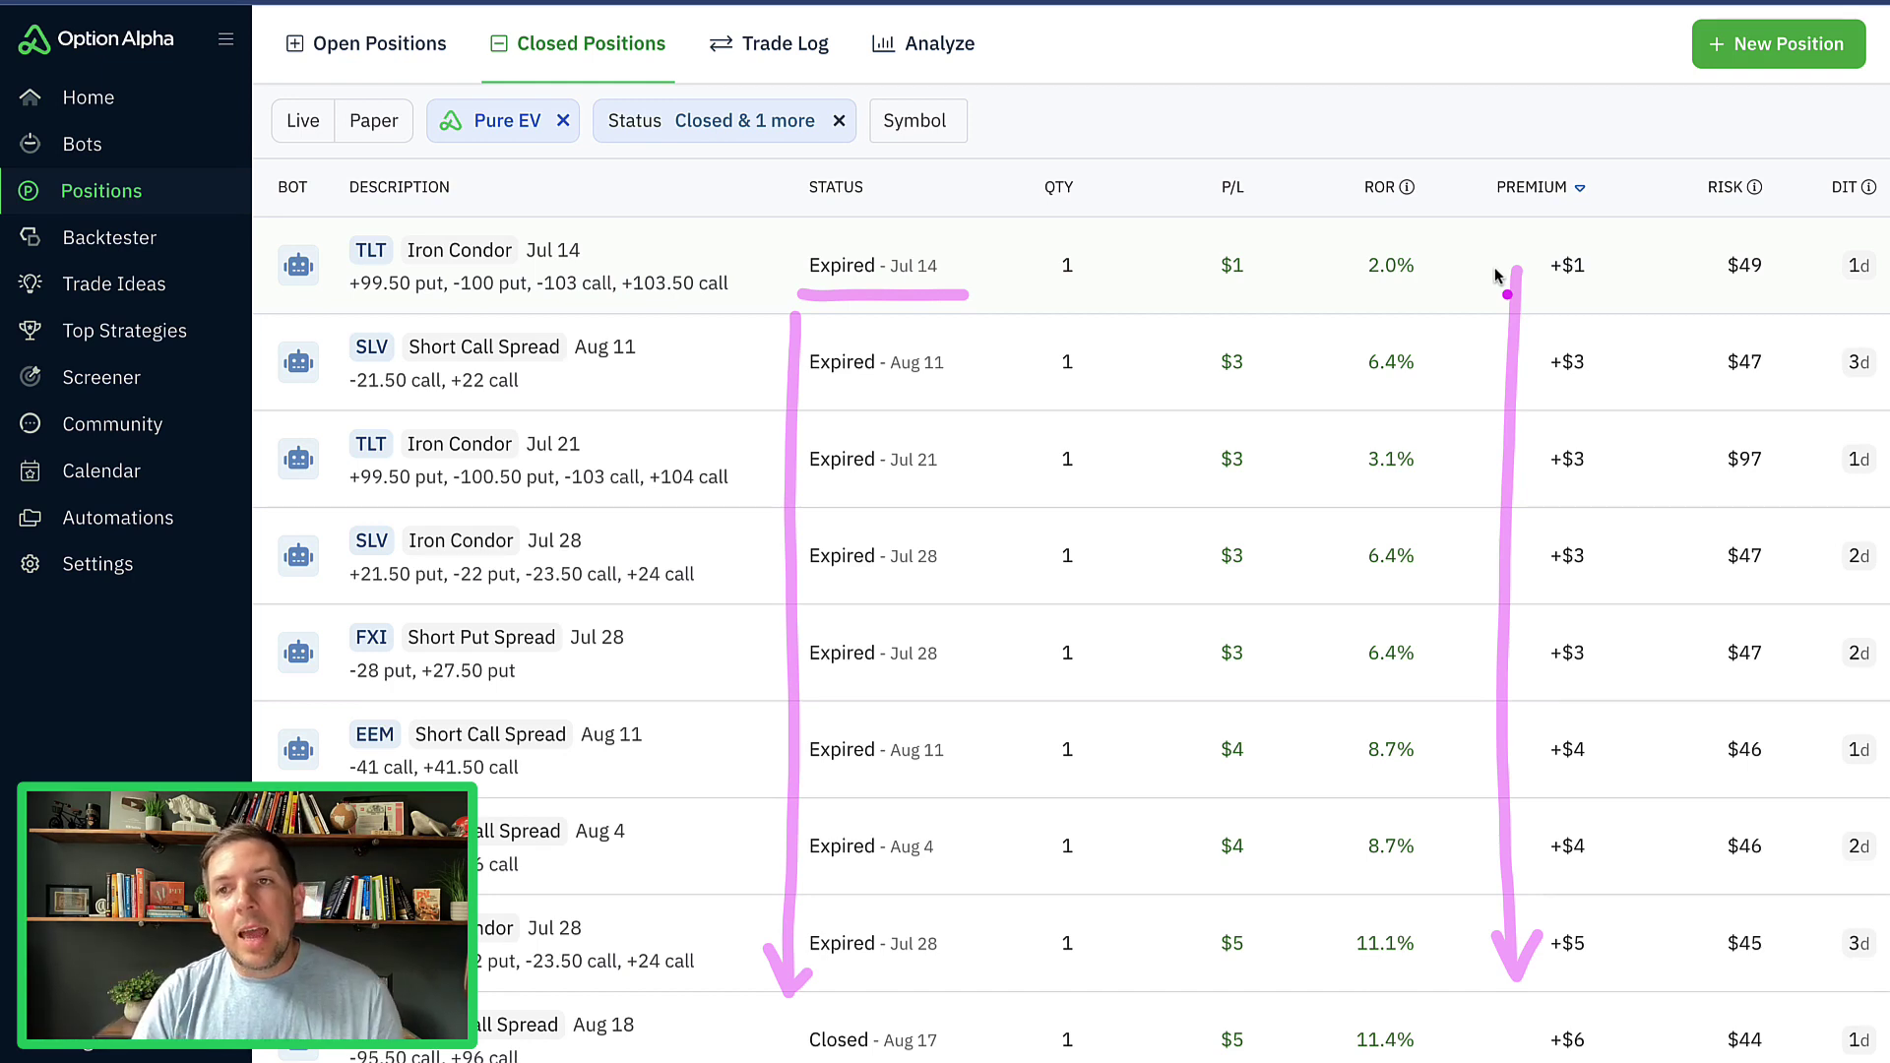
key("Escape")
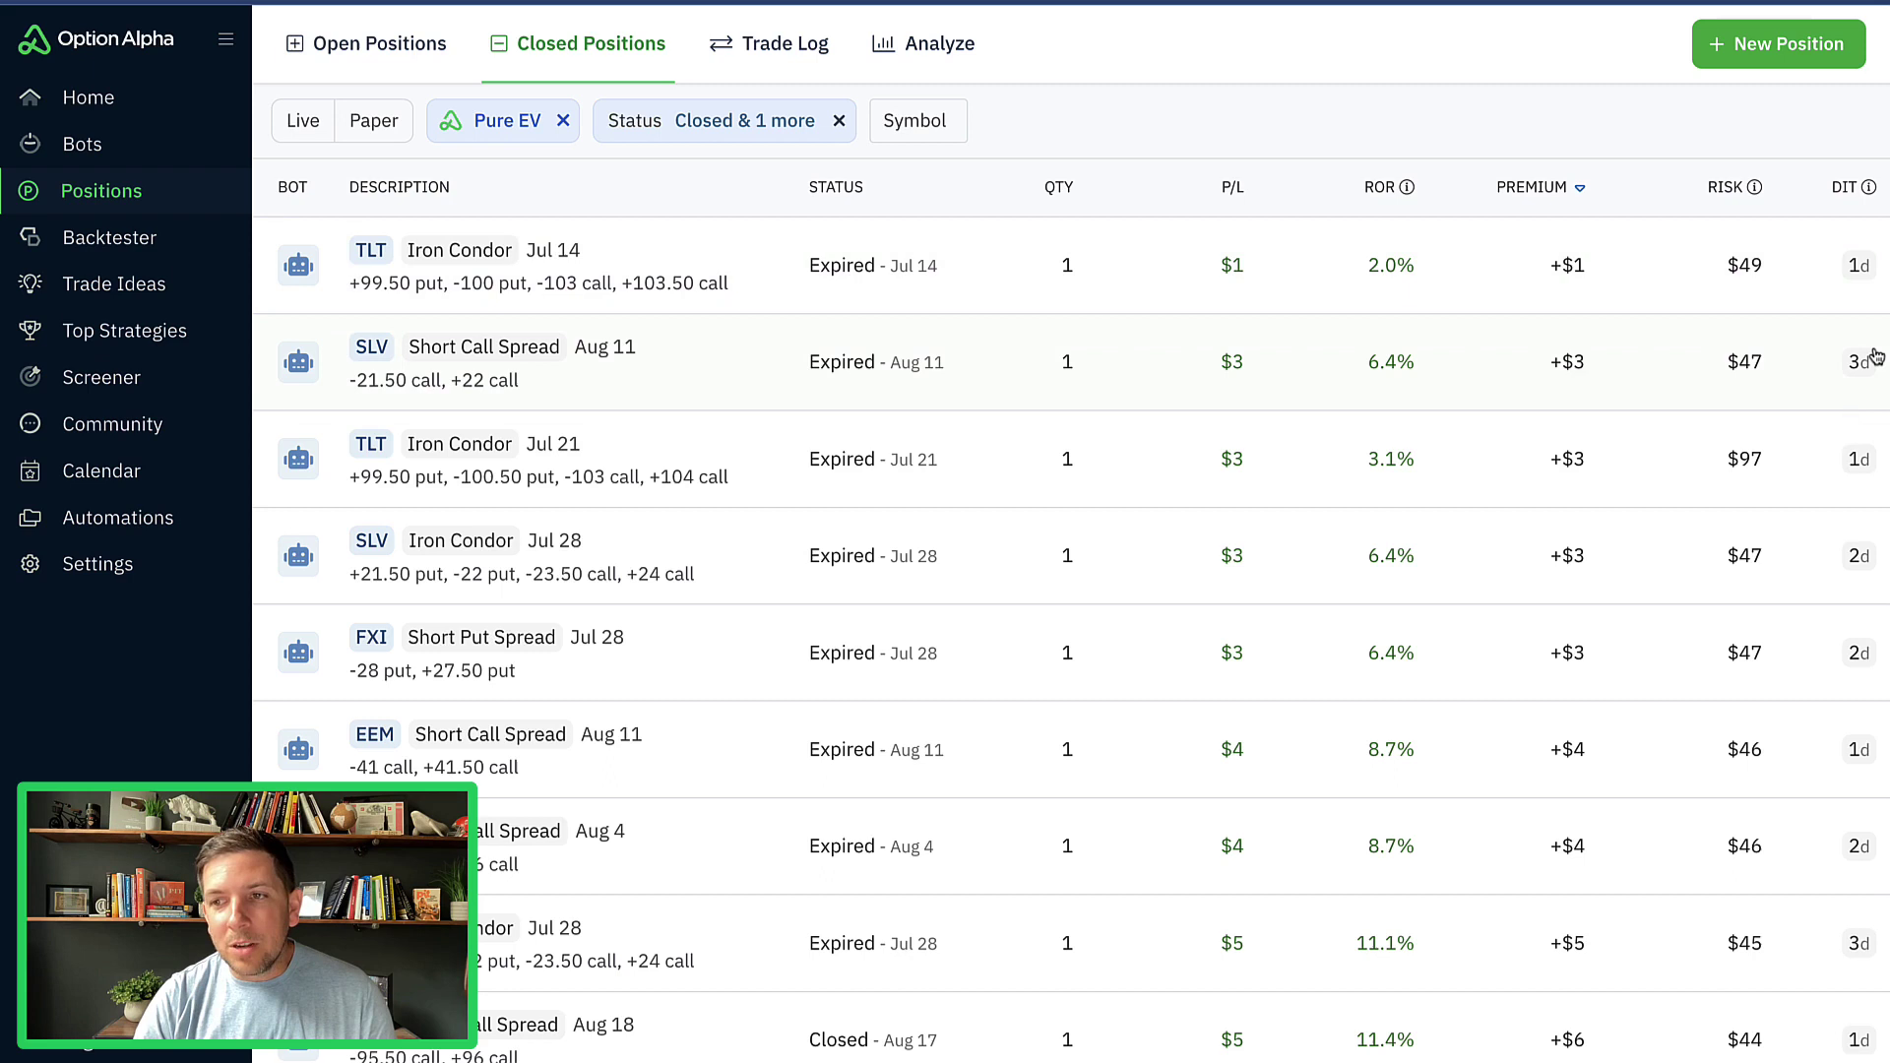
mouse_move(1827, 207)
left_mouse_down()
mouse_move(1869, 206)
mouse_move(1800, 503)
mouse_move(1822, 950)
left_mouse_up()
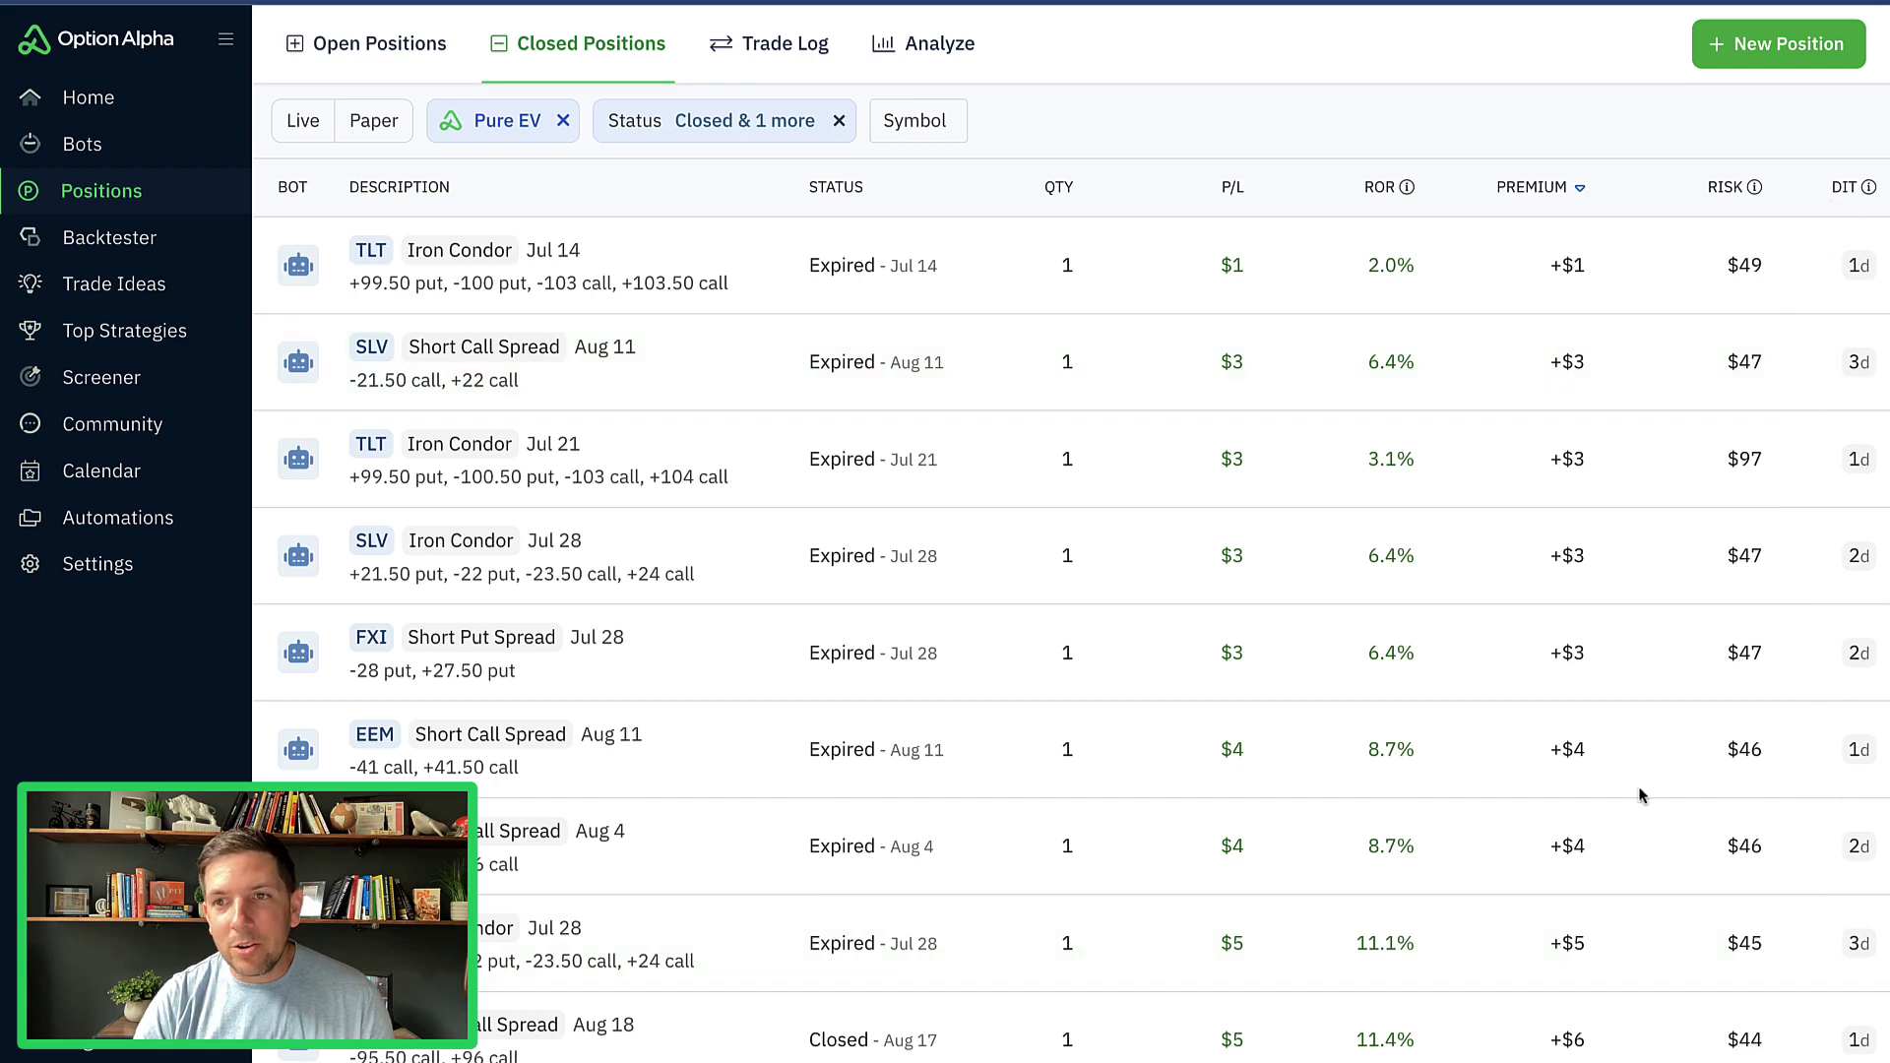
Step: Open the Jul 14 TLT Iron Condor details: $1 closed P/L, $49 at risk, 2.04% return on risk
left_click(1482, 277)
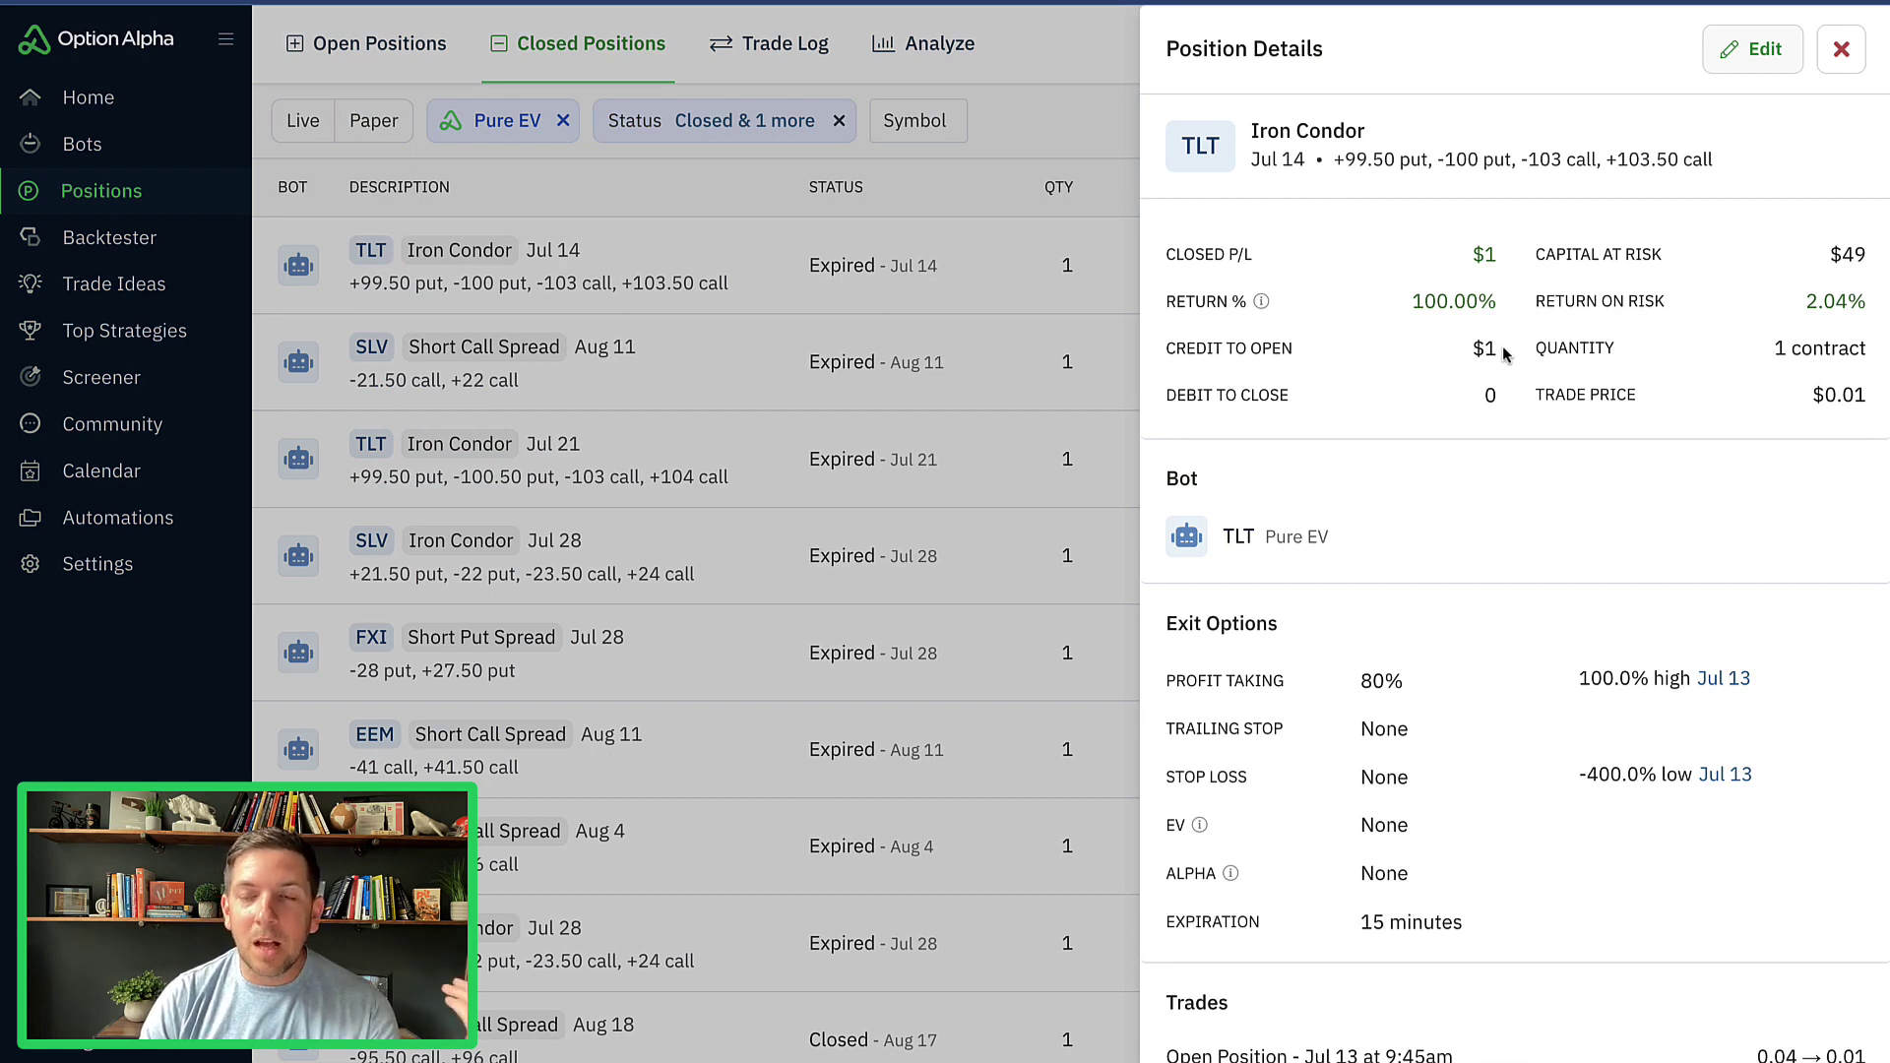
scroll(1515, 369, "down", 1)
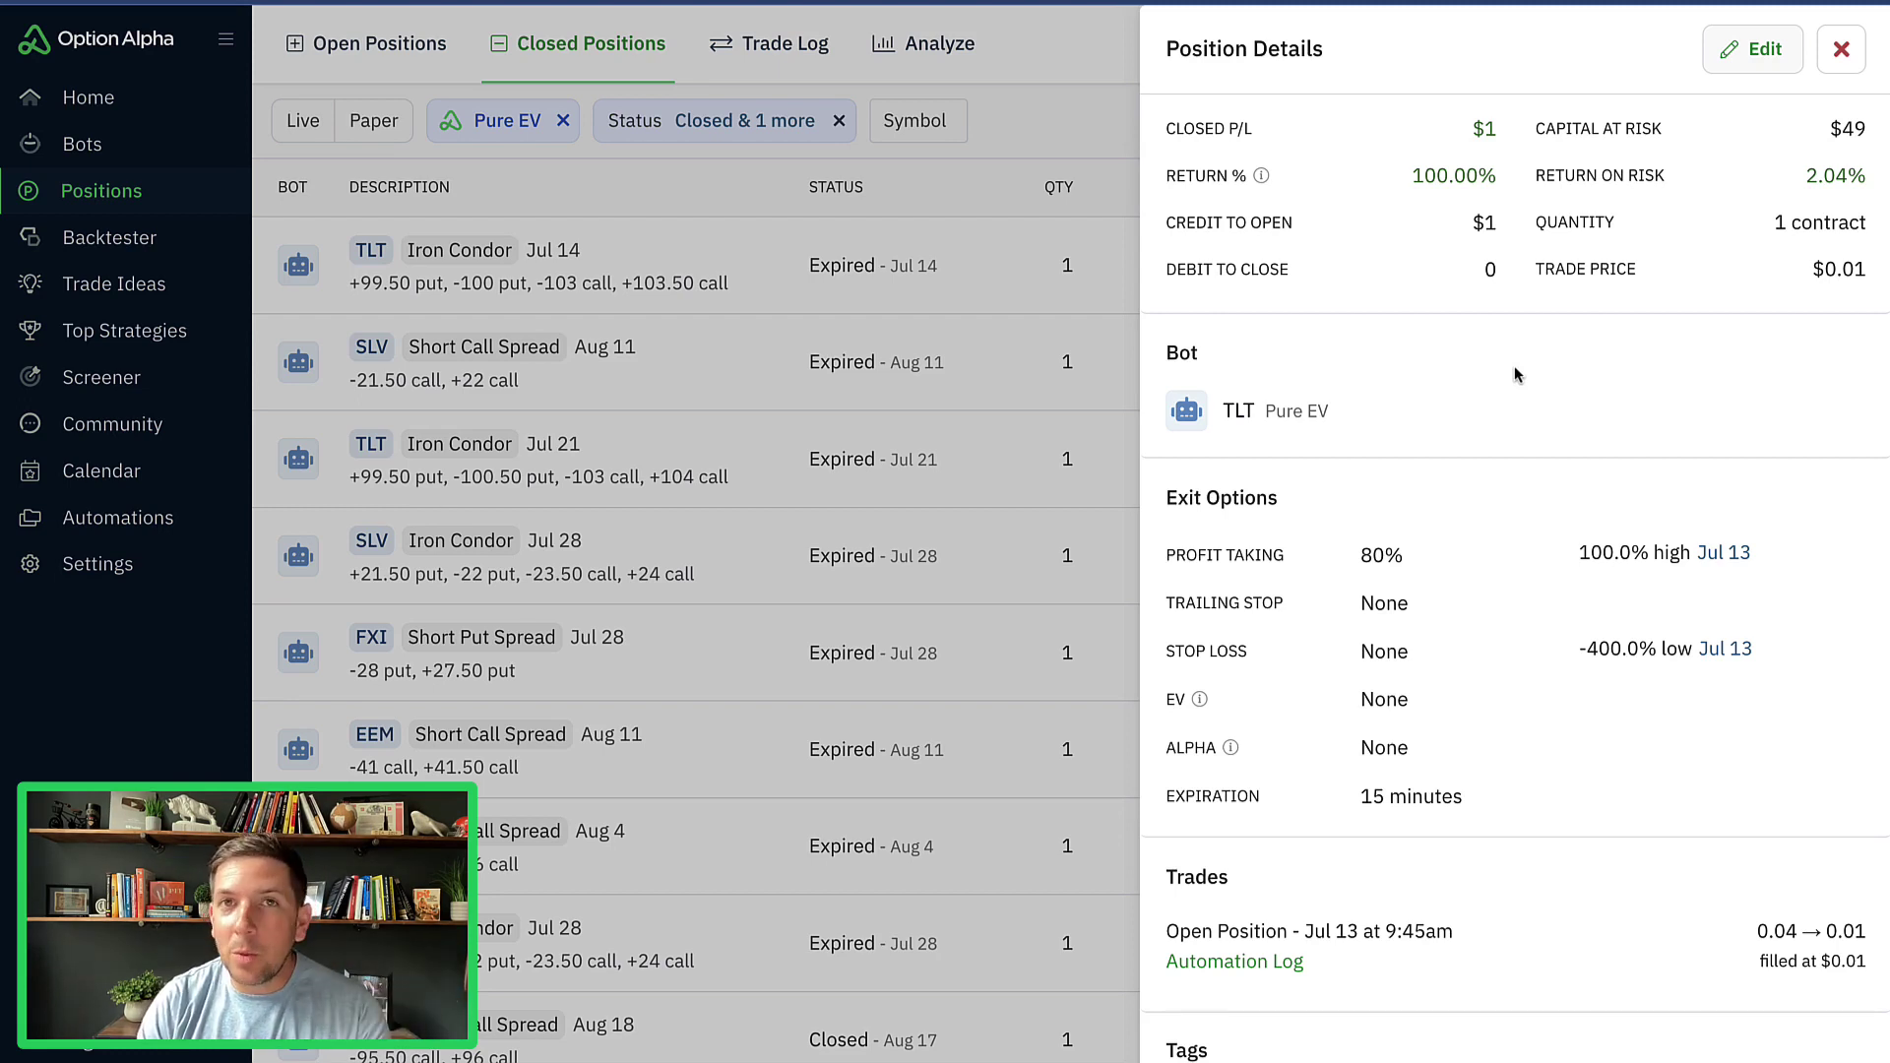
scroll(1516, 374, "down", 2)
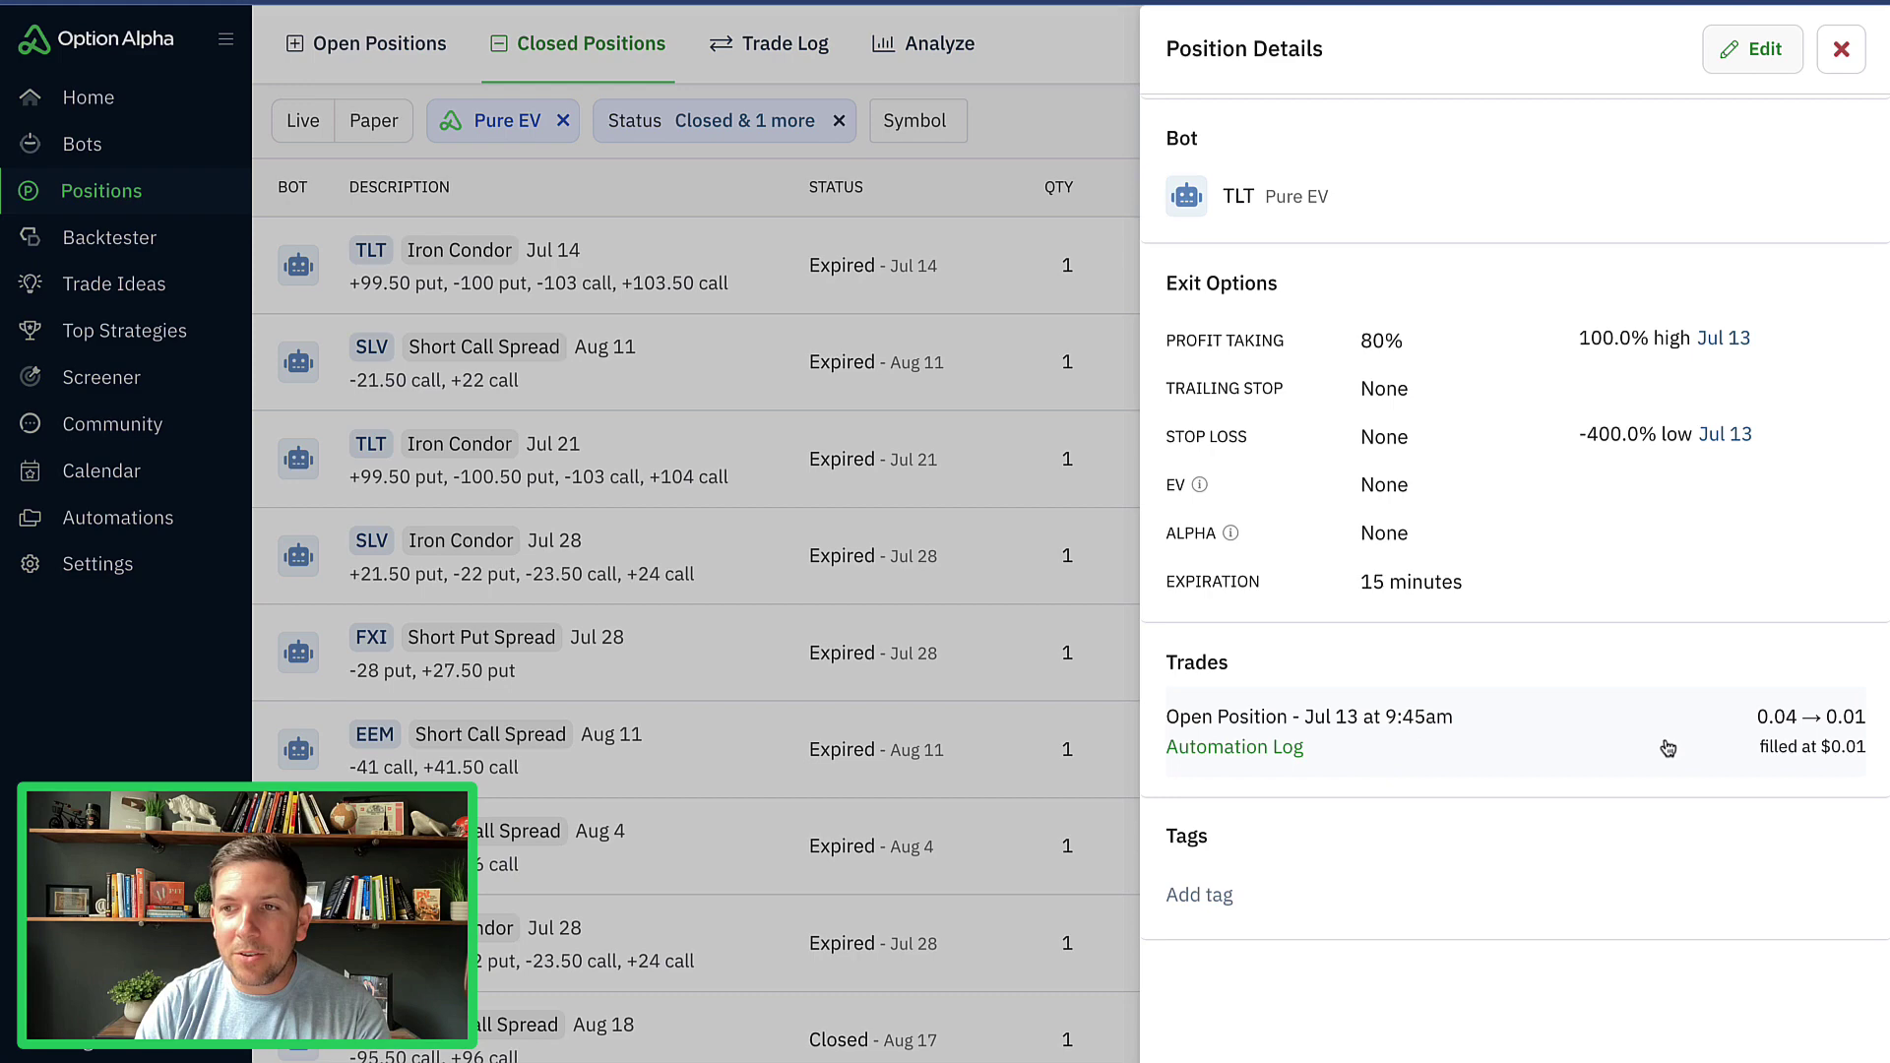
scroll(1693, 750, "up", 3)
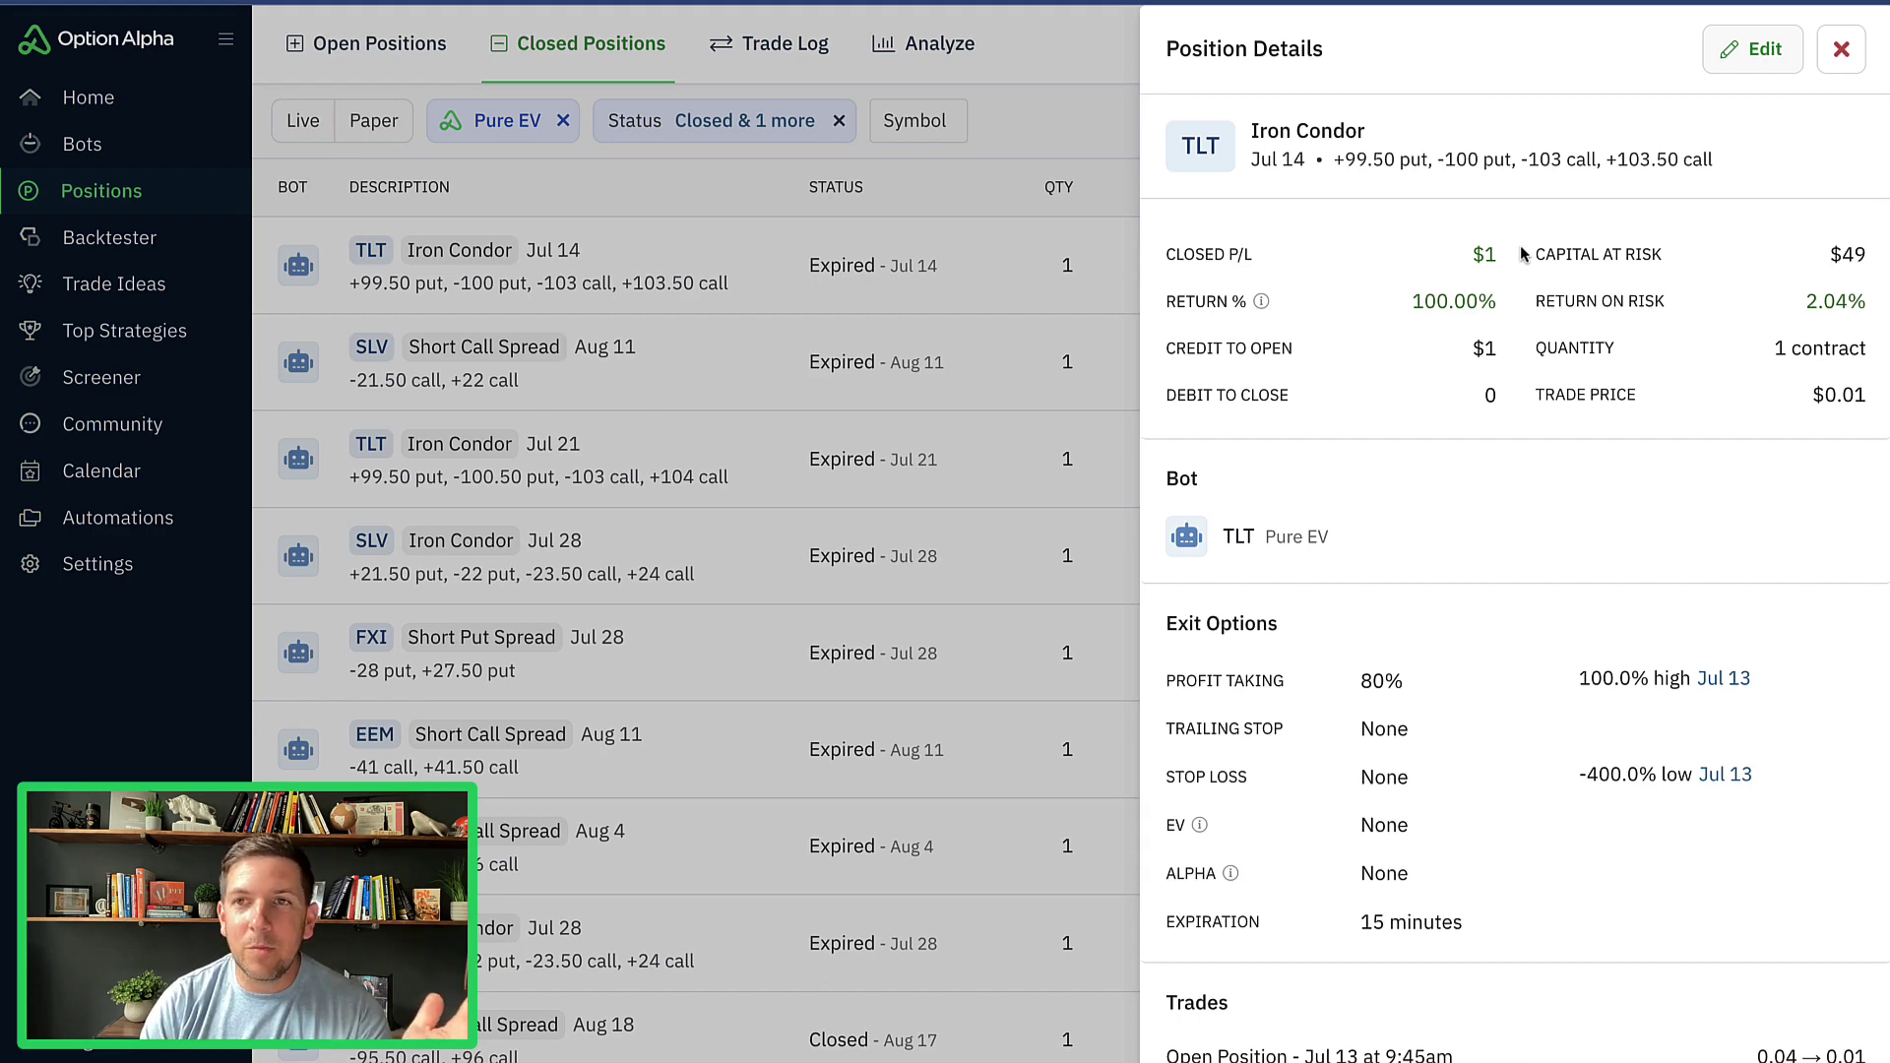
Step: Close the TLT details and review the Pure EV closed list's bot group, status filter and premium sort
left_click(1841, 51)
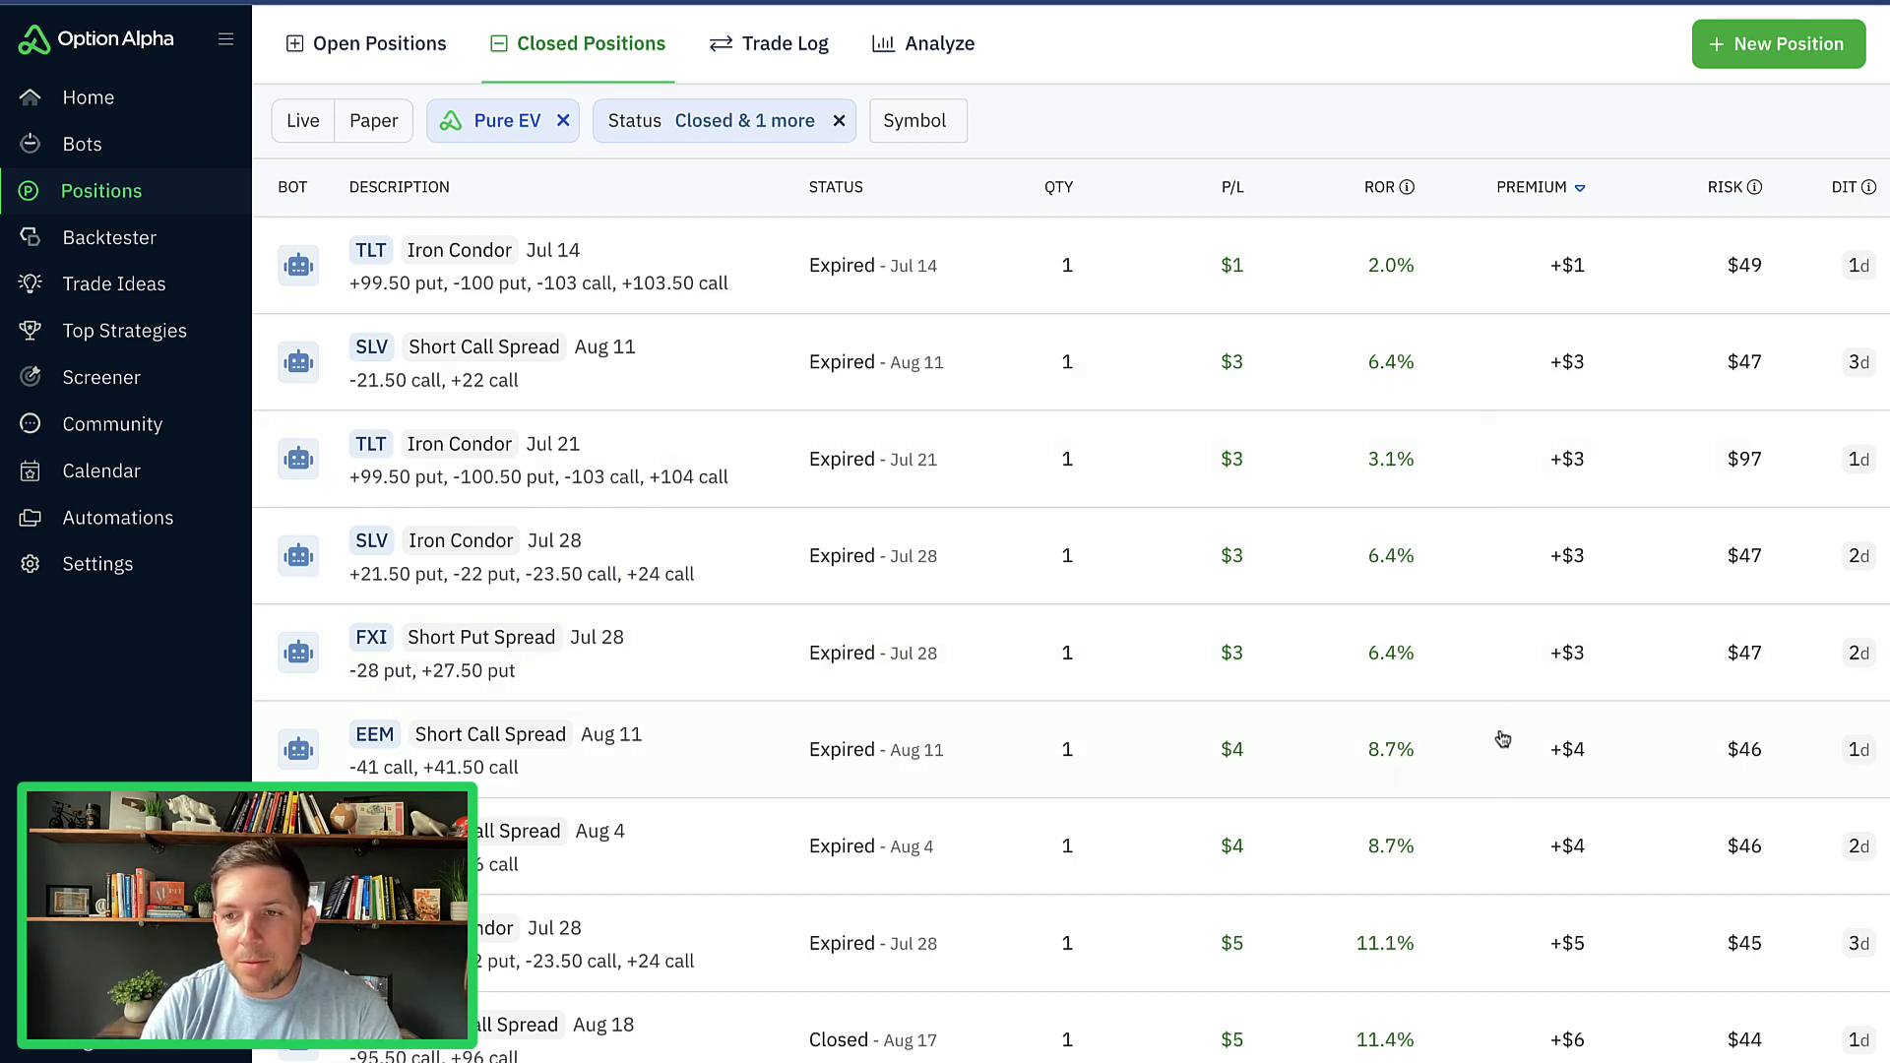
scroll(1503, 832, "down", 1)
scroll(1502, 832, "up", 1)
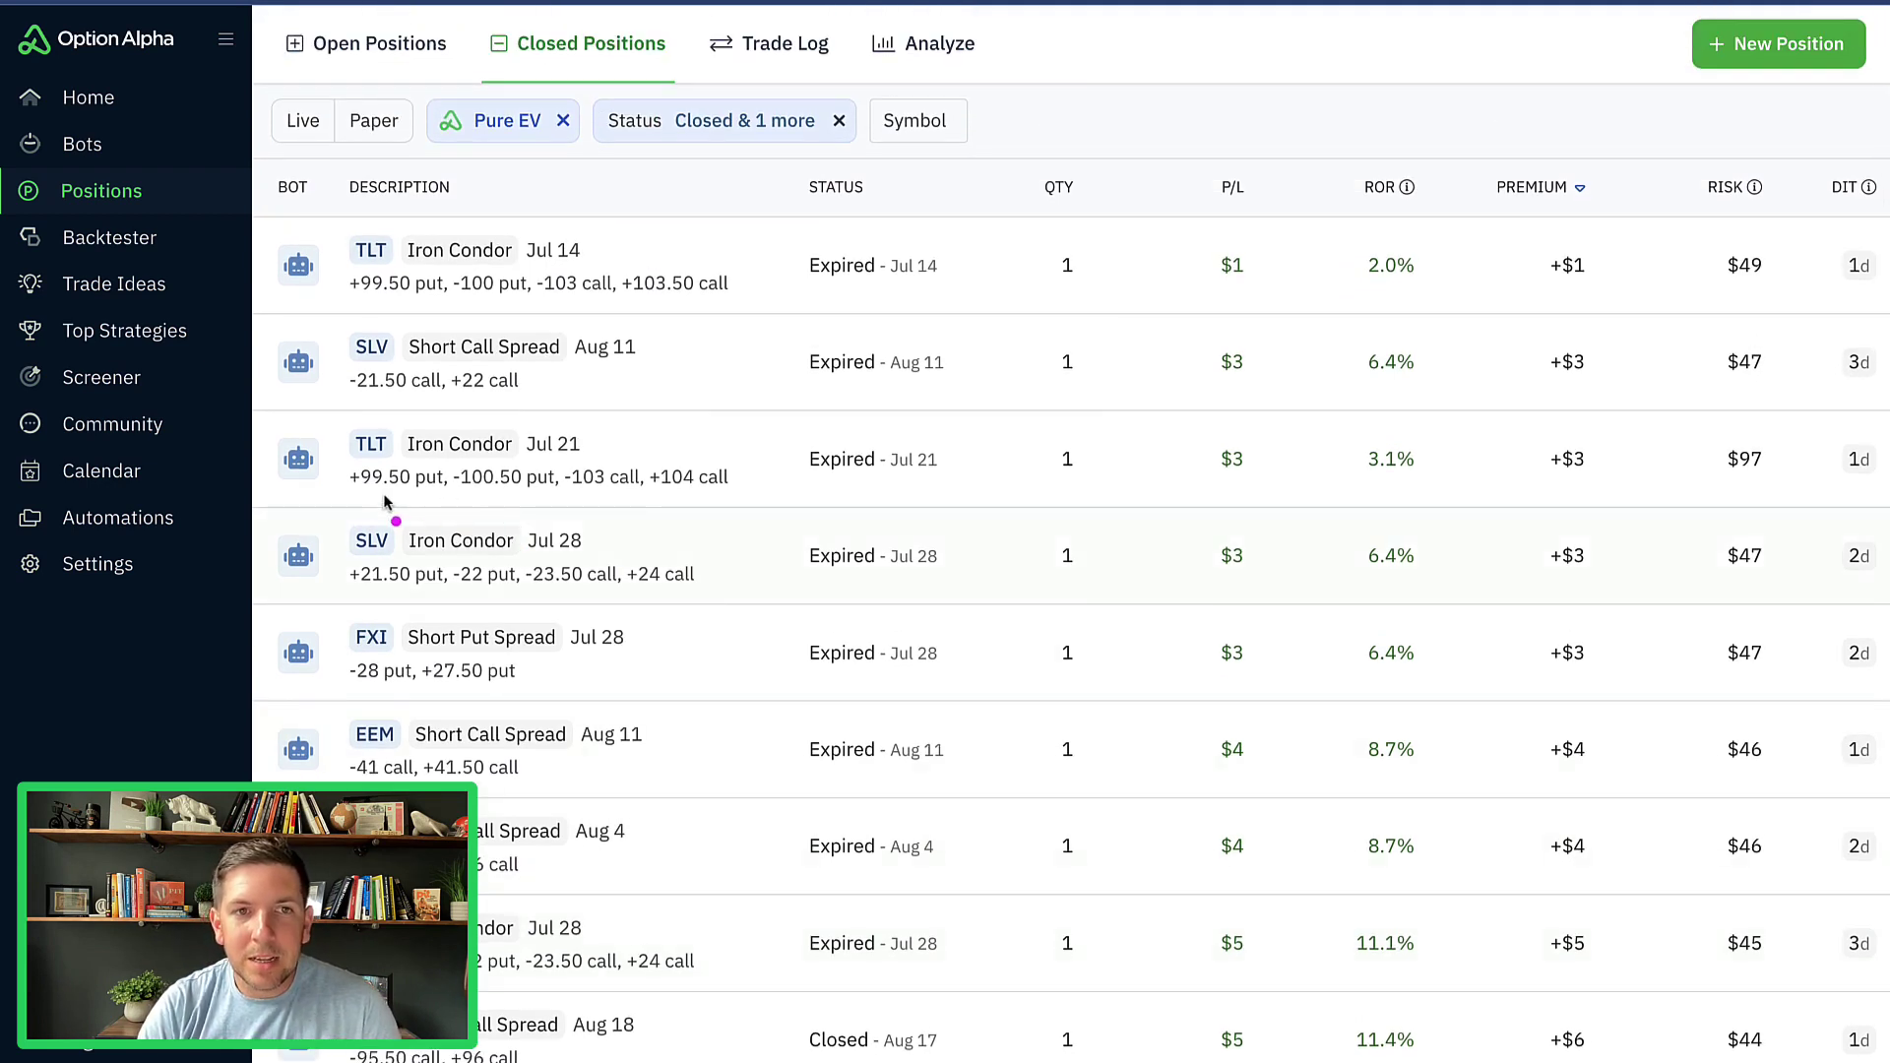
left_click_drag(356, 496, 528, 501)
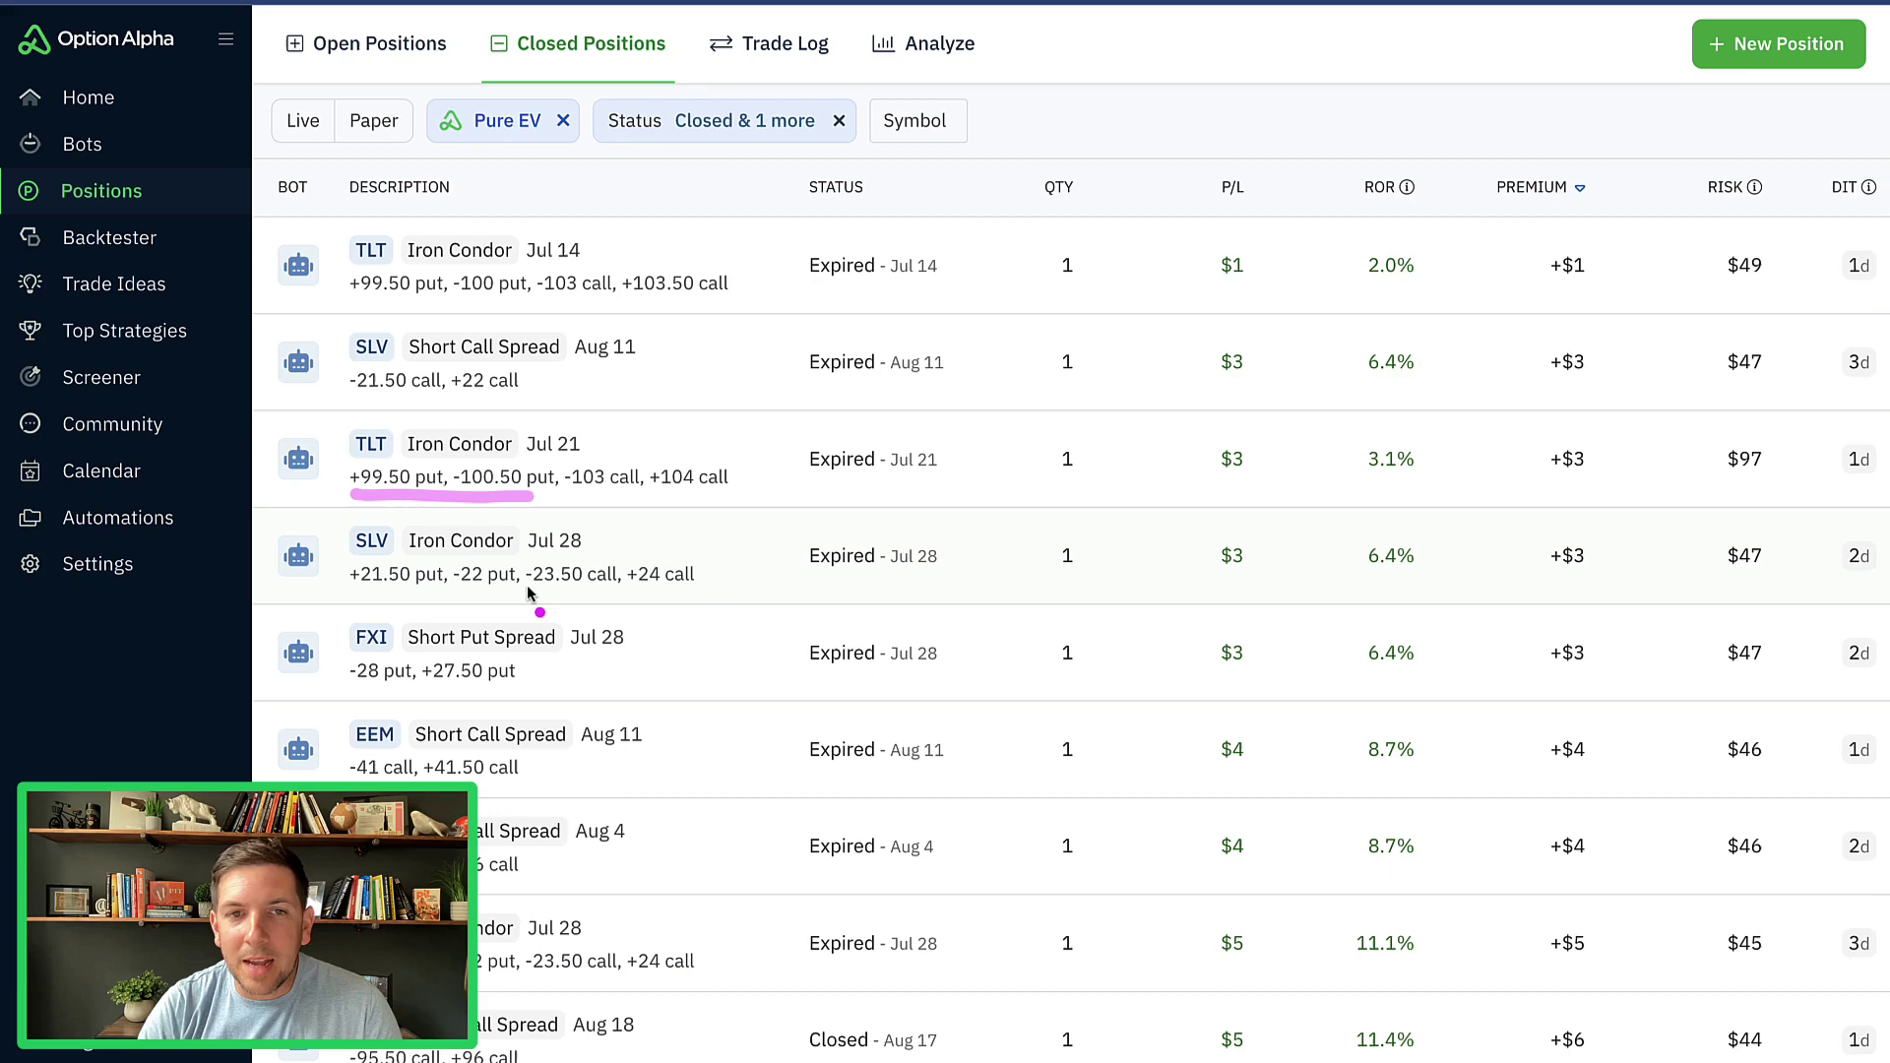
left_click_drag(525, 586, 703, 589)
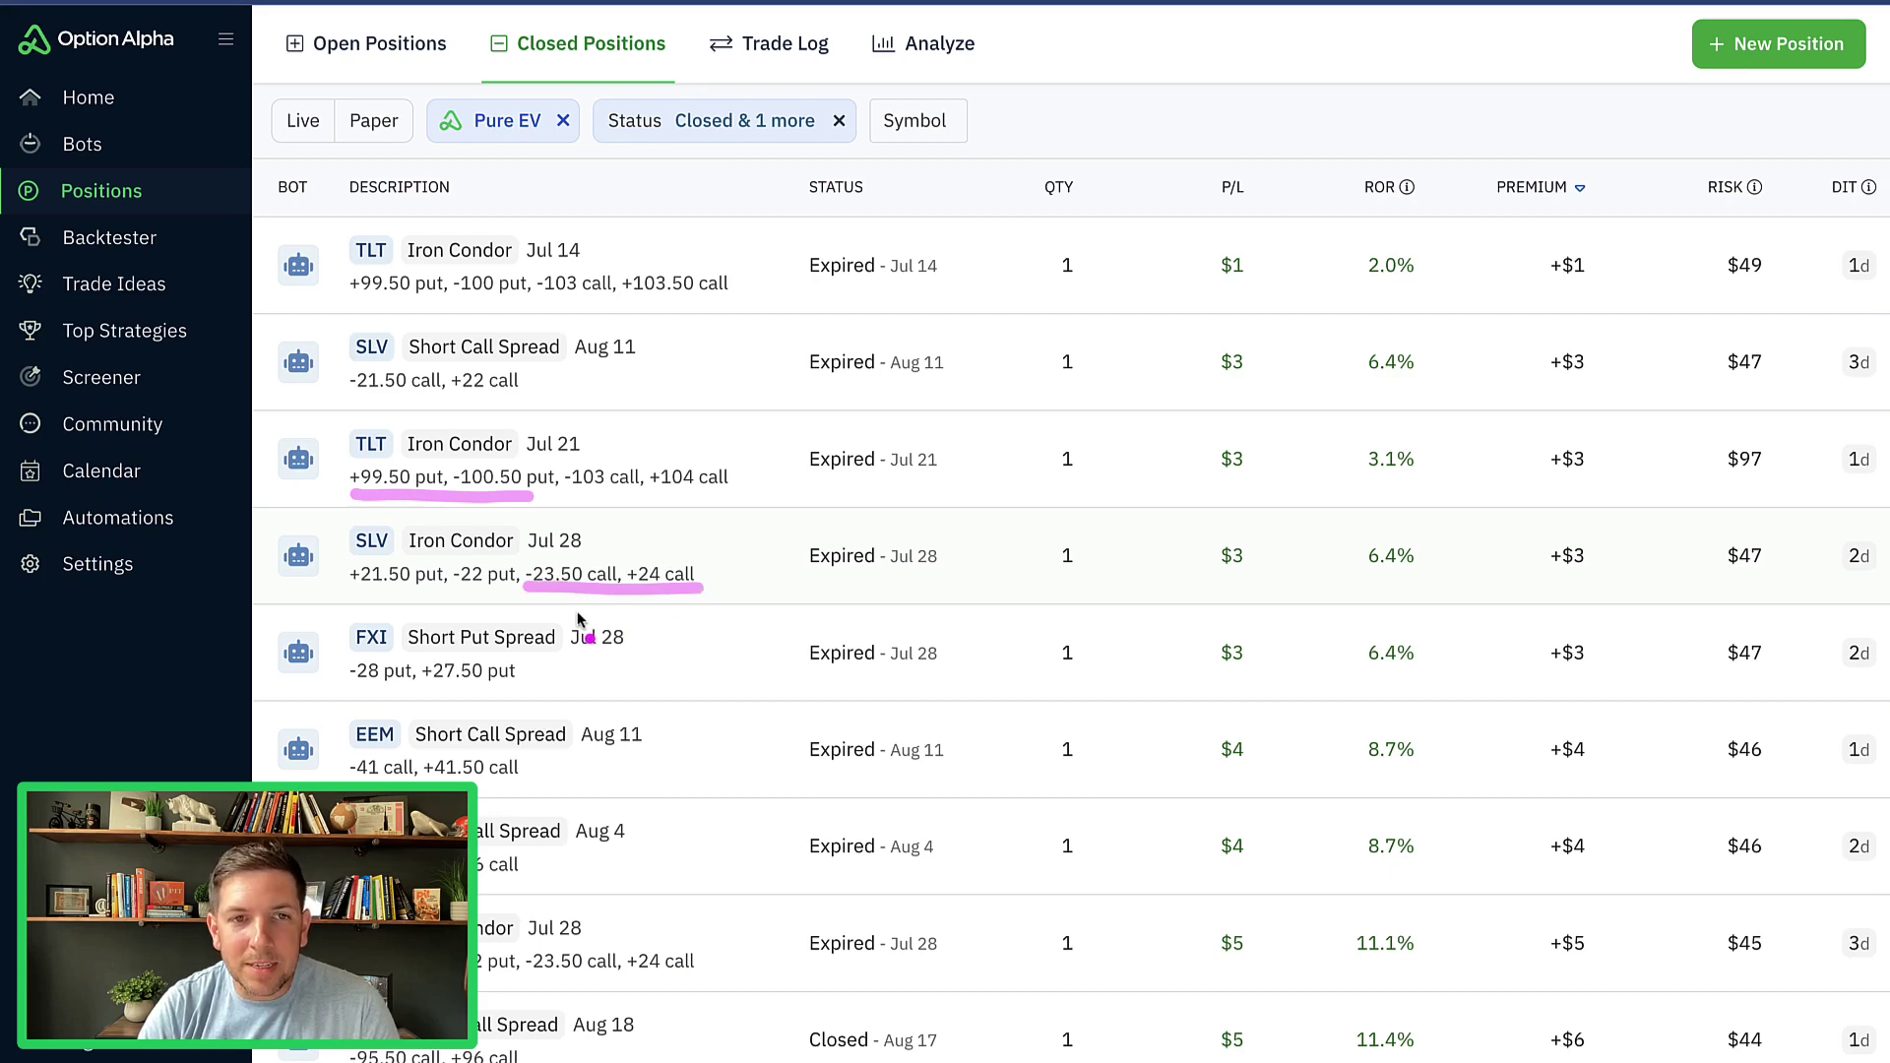
left_click_drag(353, 690, 540, 710)
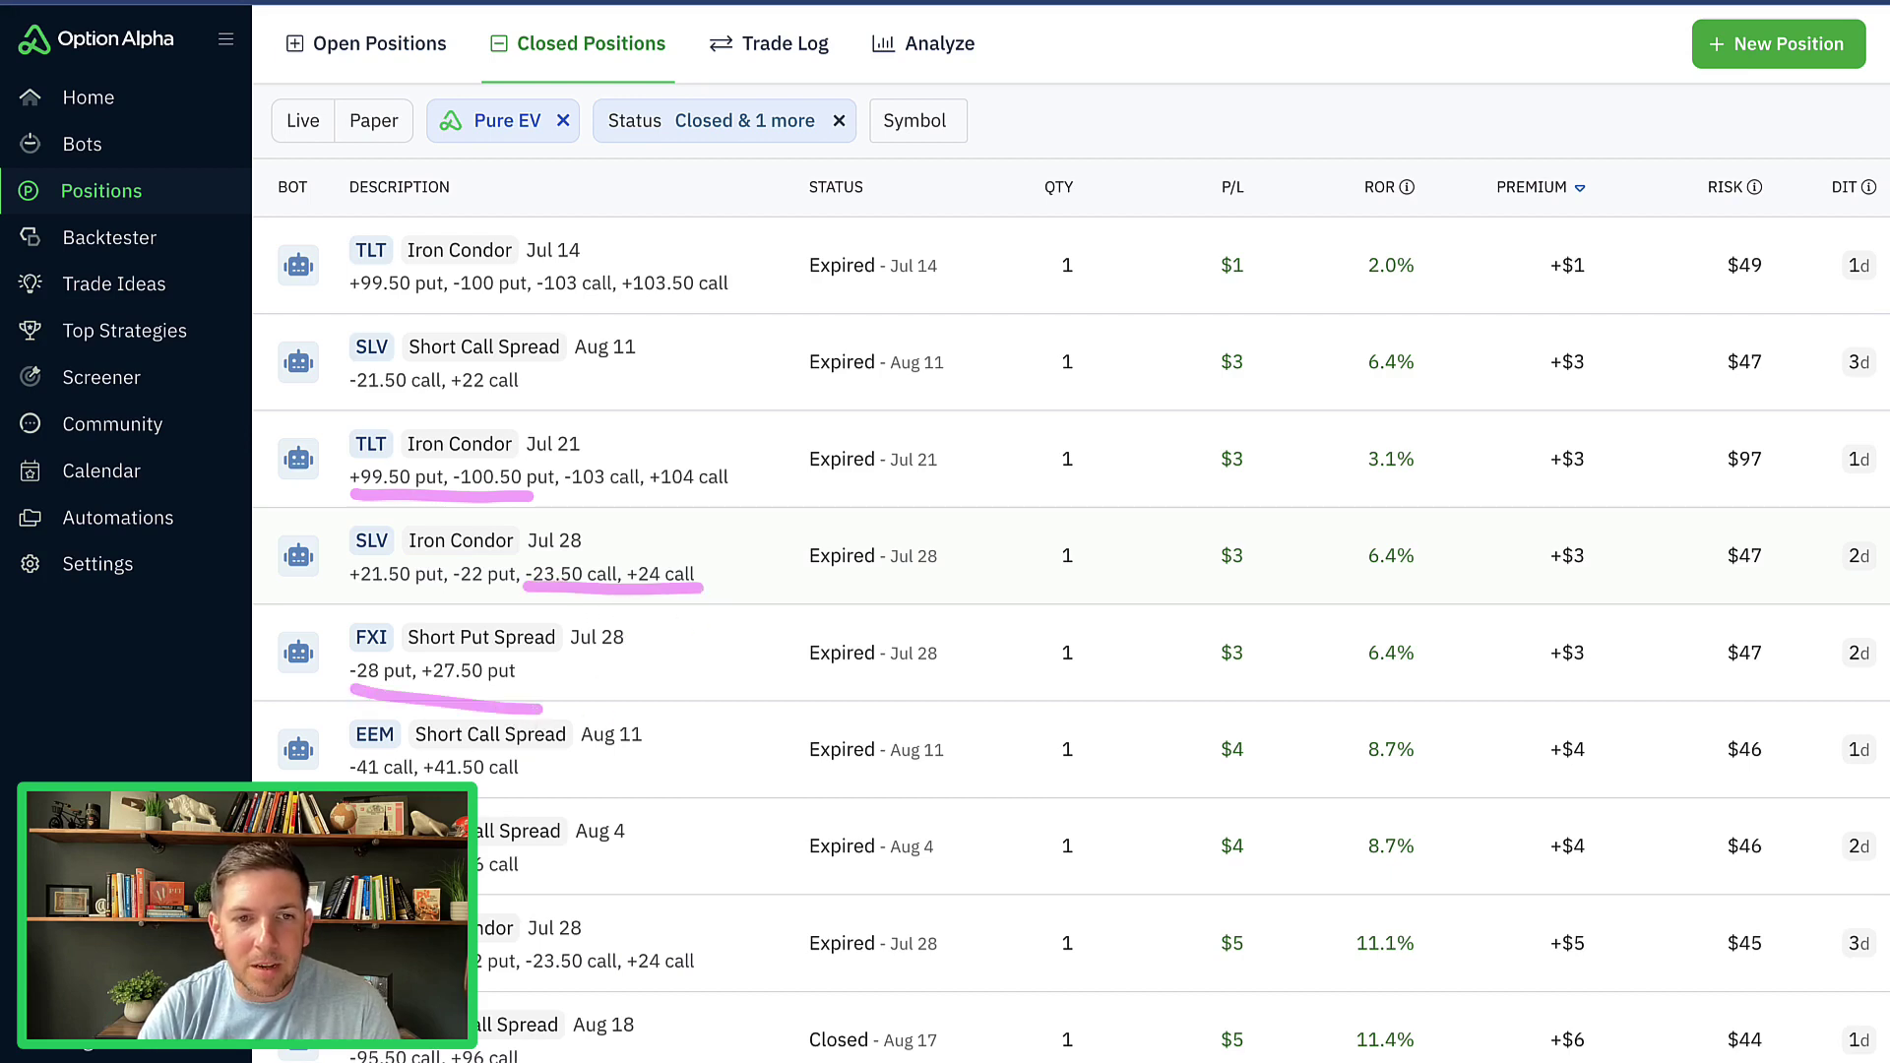
left_click_drag(354, 782, 615, 805)
left_click_drag(477, 883, 617, 894)
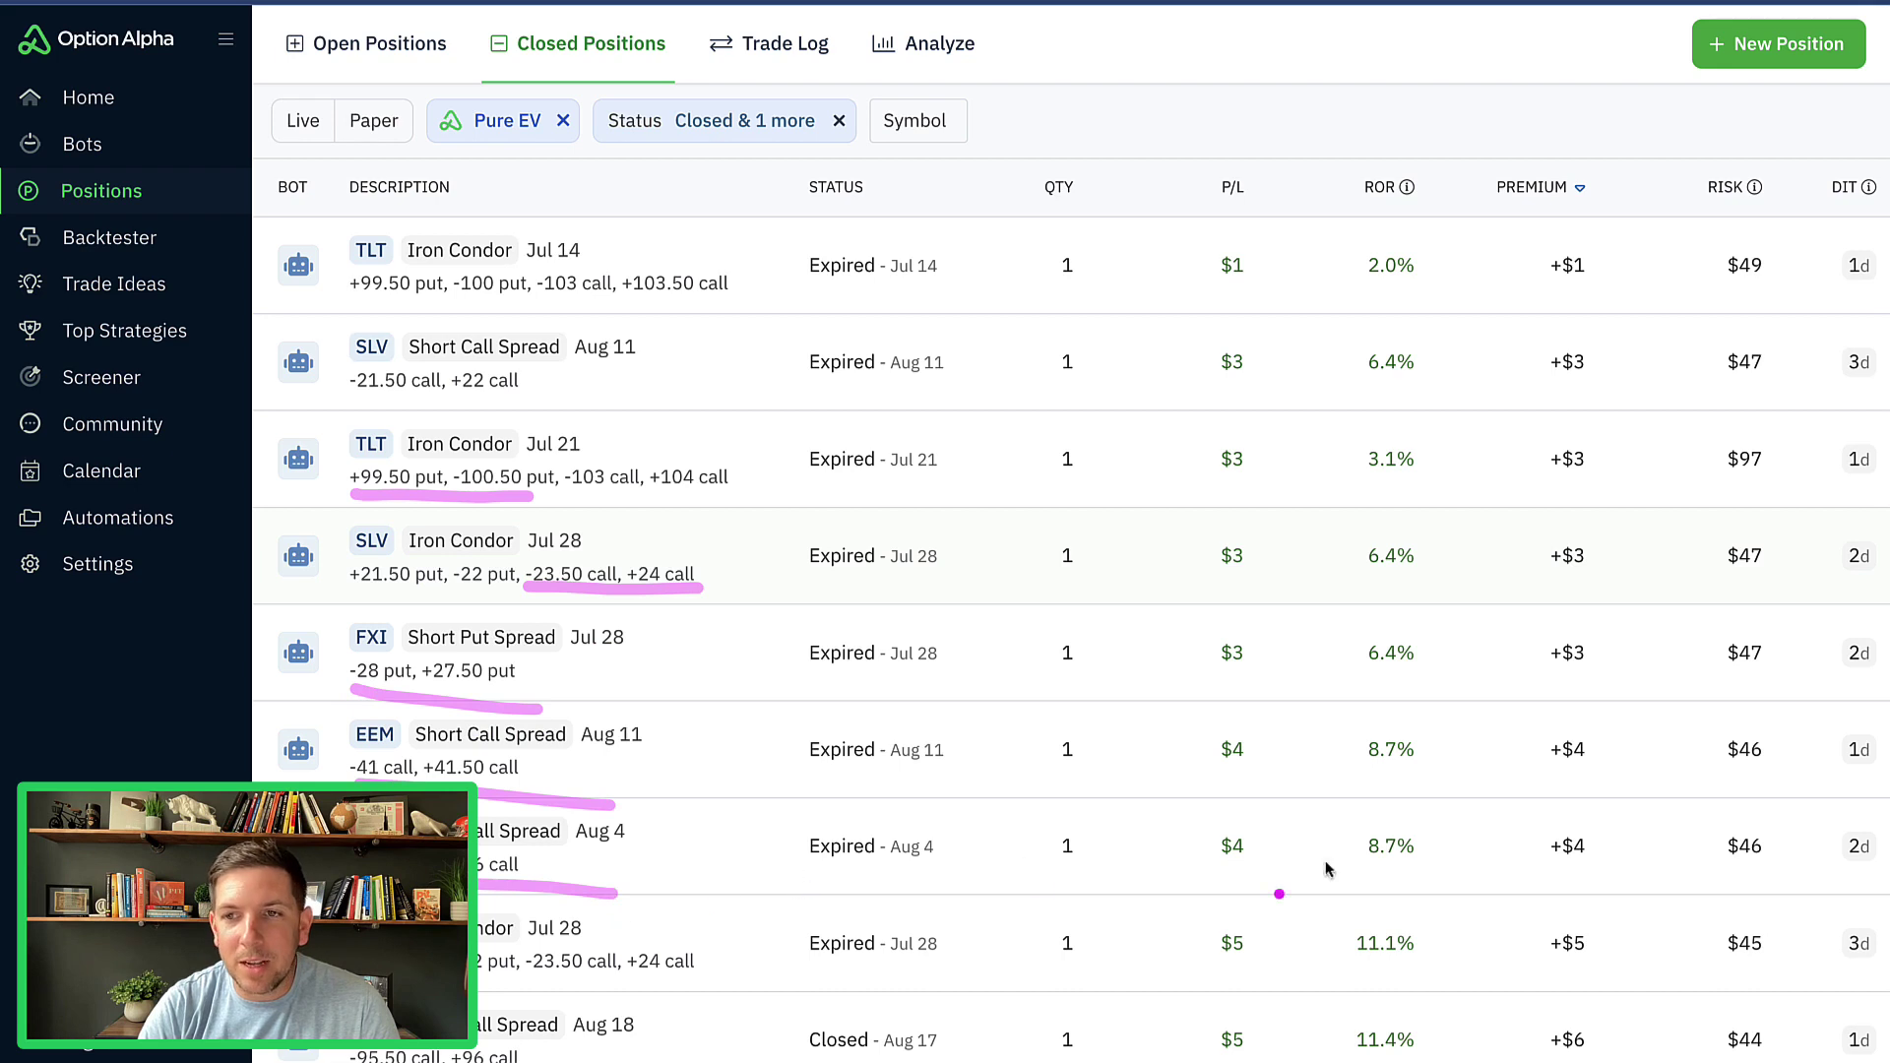
mouse_move(1772, 753)
left_mouse_down()
mouse_move(1738, 714)
mouse_move(1731, 904)
mouse_move(1777, 733)
left_mouse_up()
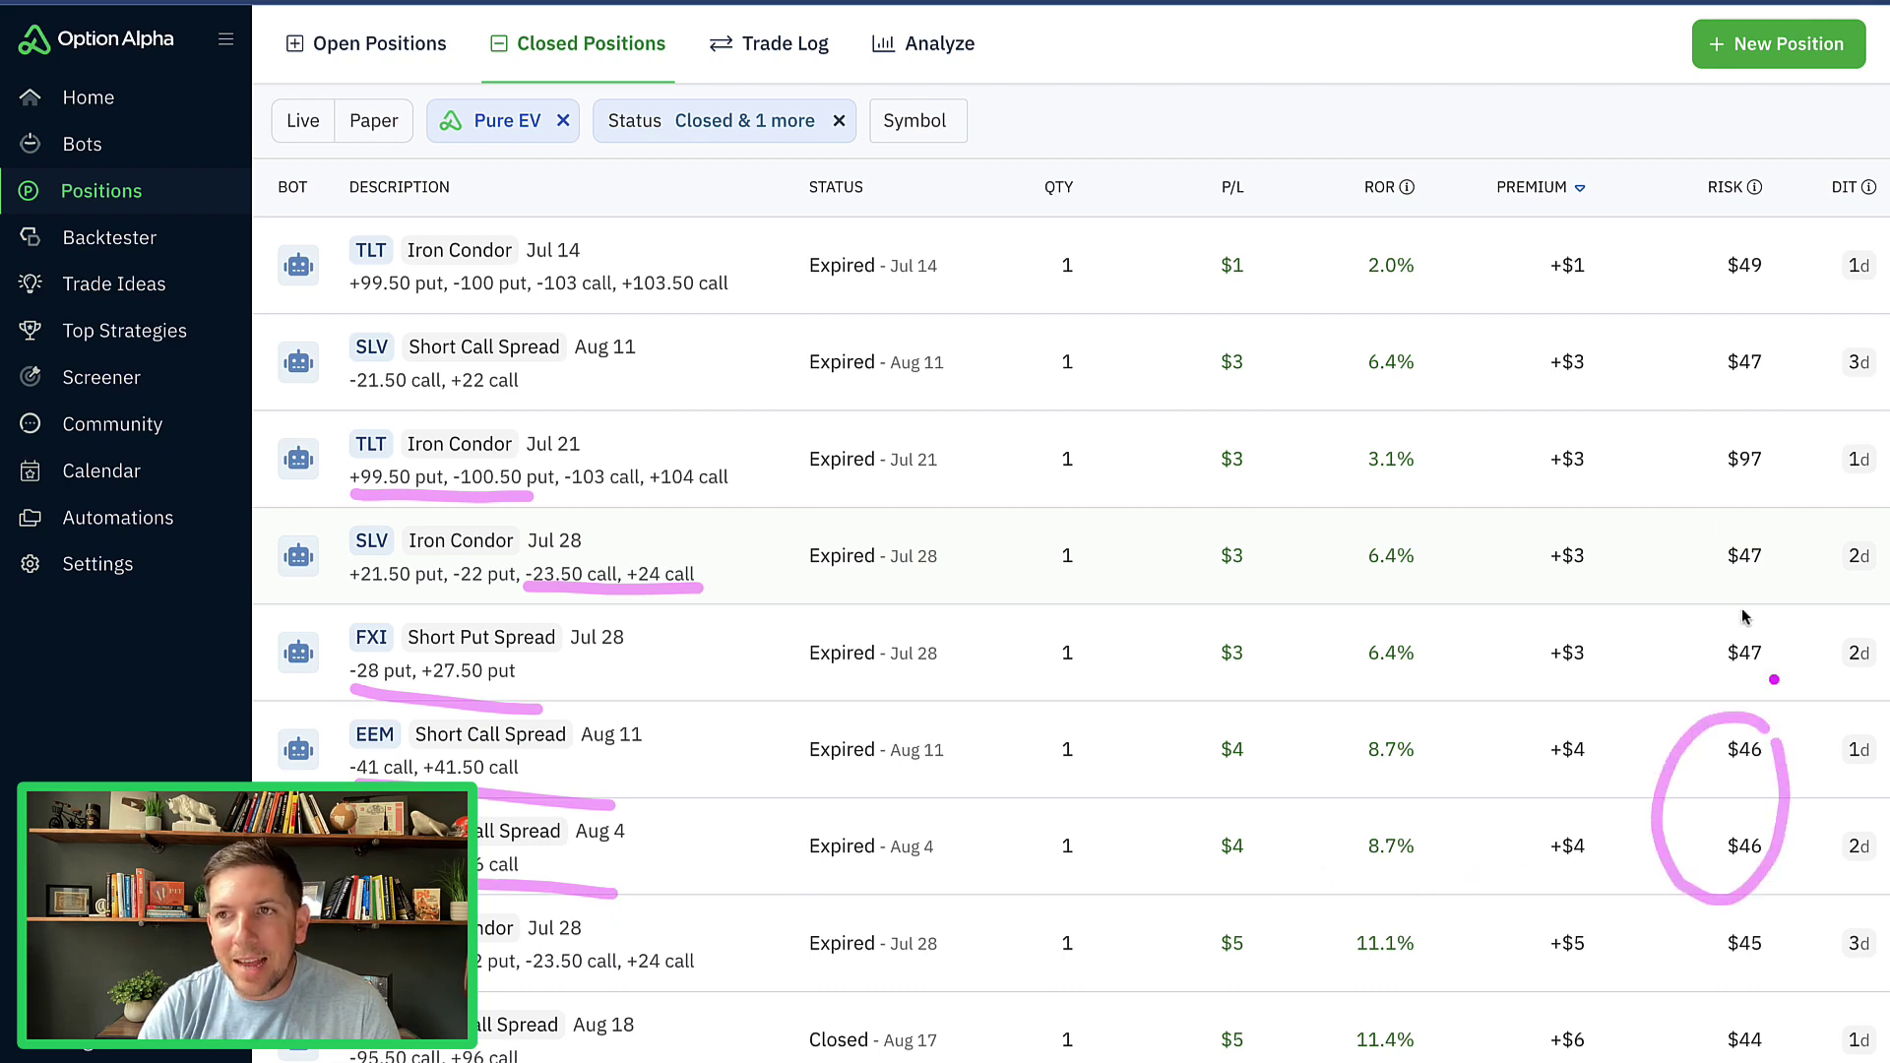
mouse_move(1778, 226)
left_mouse_down()
mouse_move(1674, 394)
mouse_move(1748, 685)
mouse_move(1792, 225)
left_mouse_up()
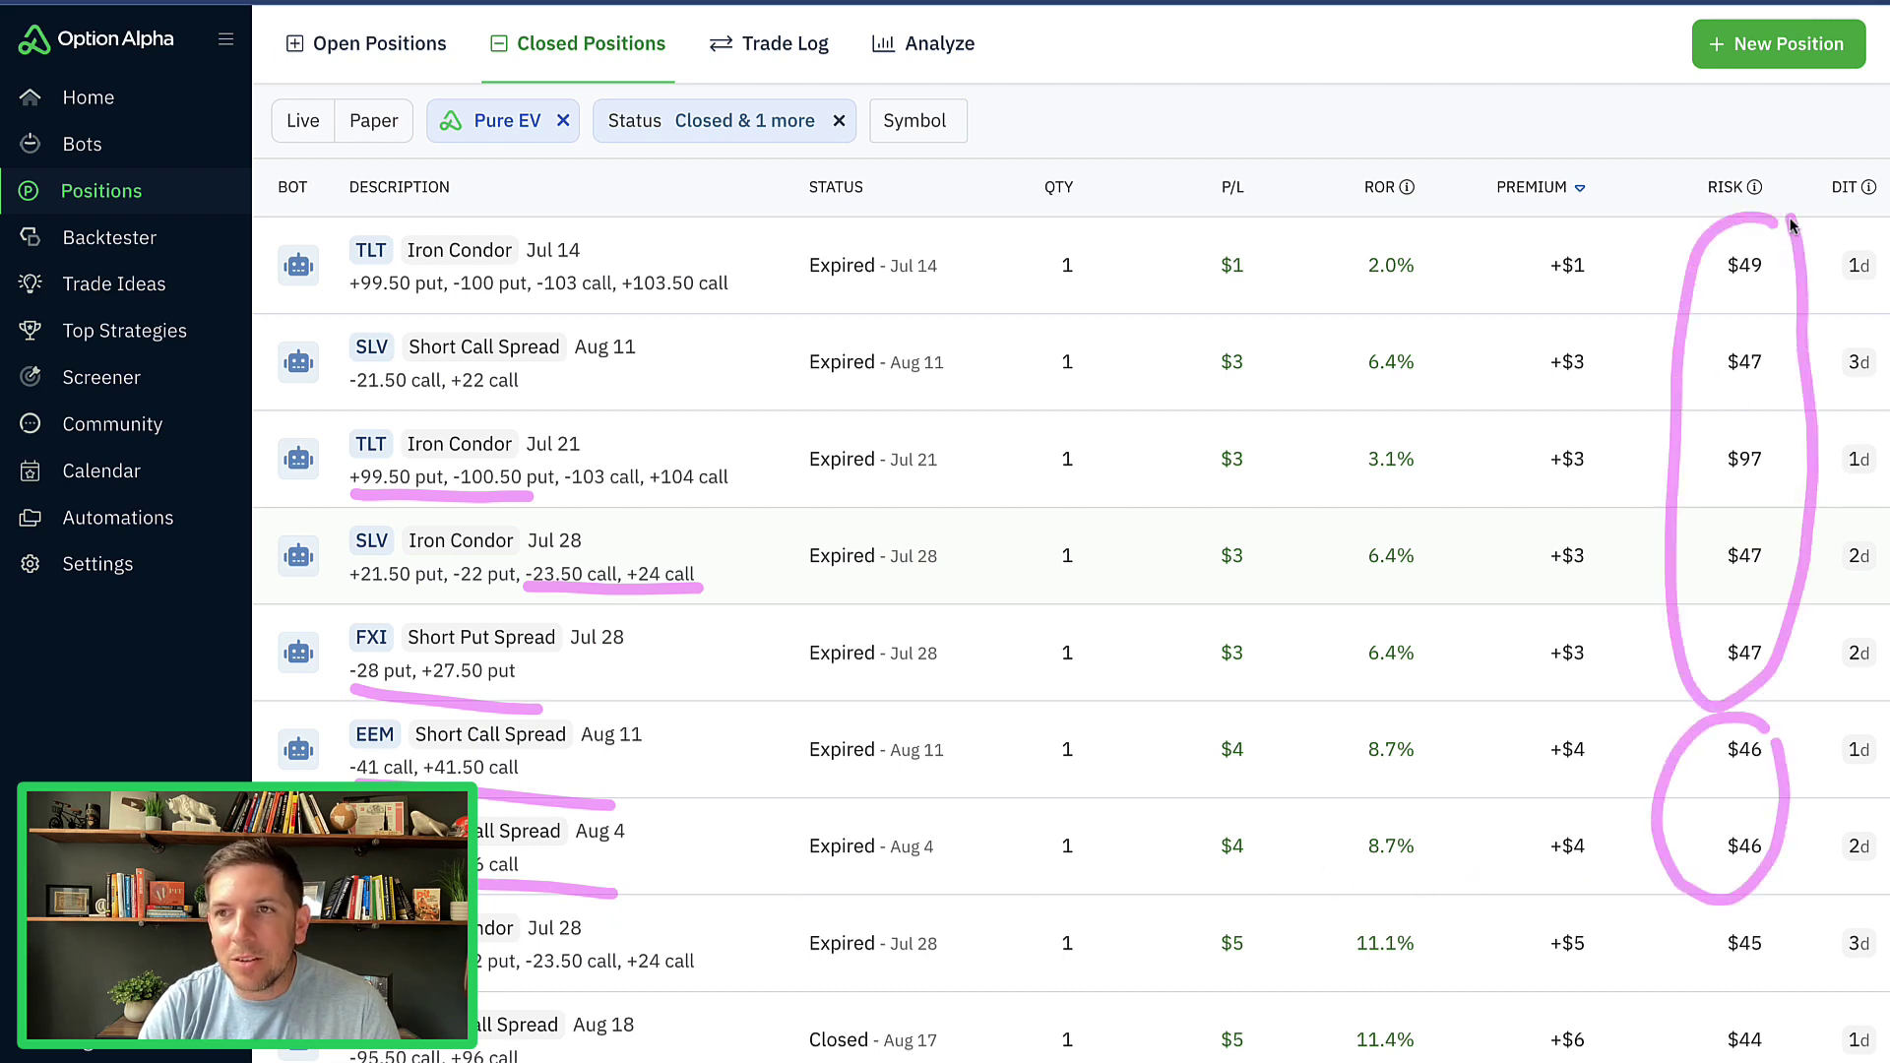
left_click_drag(1614, 241, 1617, 675)
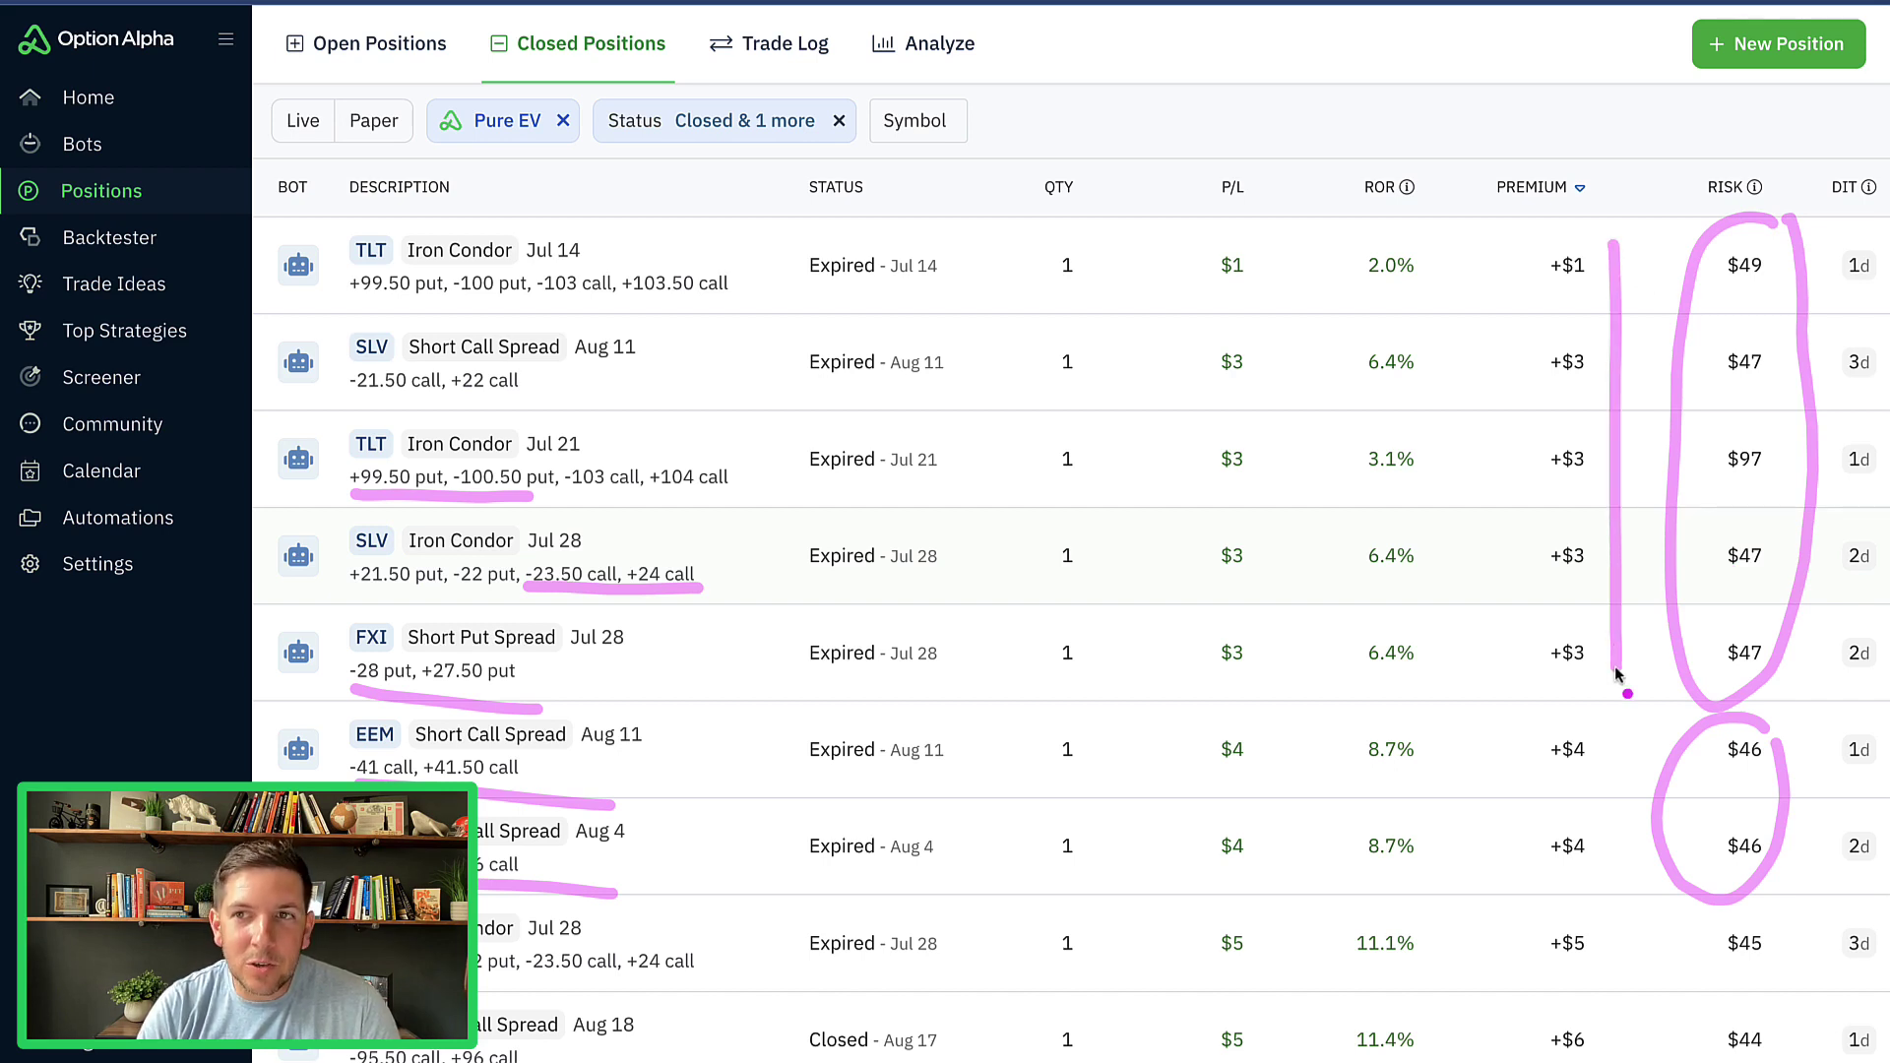
key("Escape")
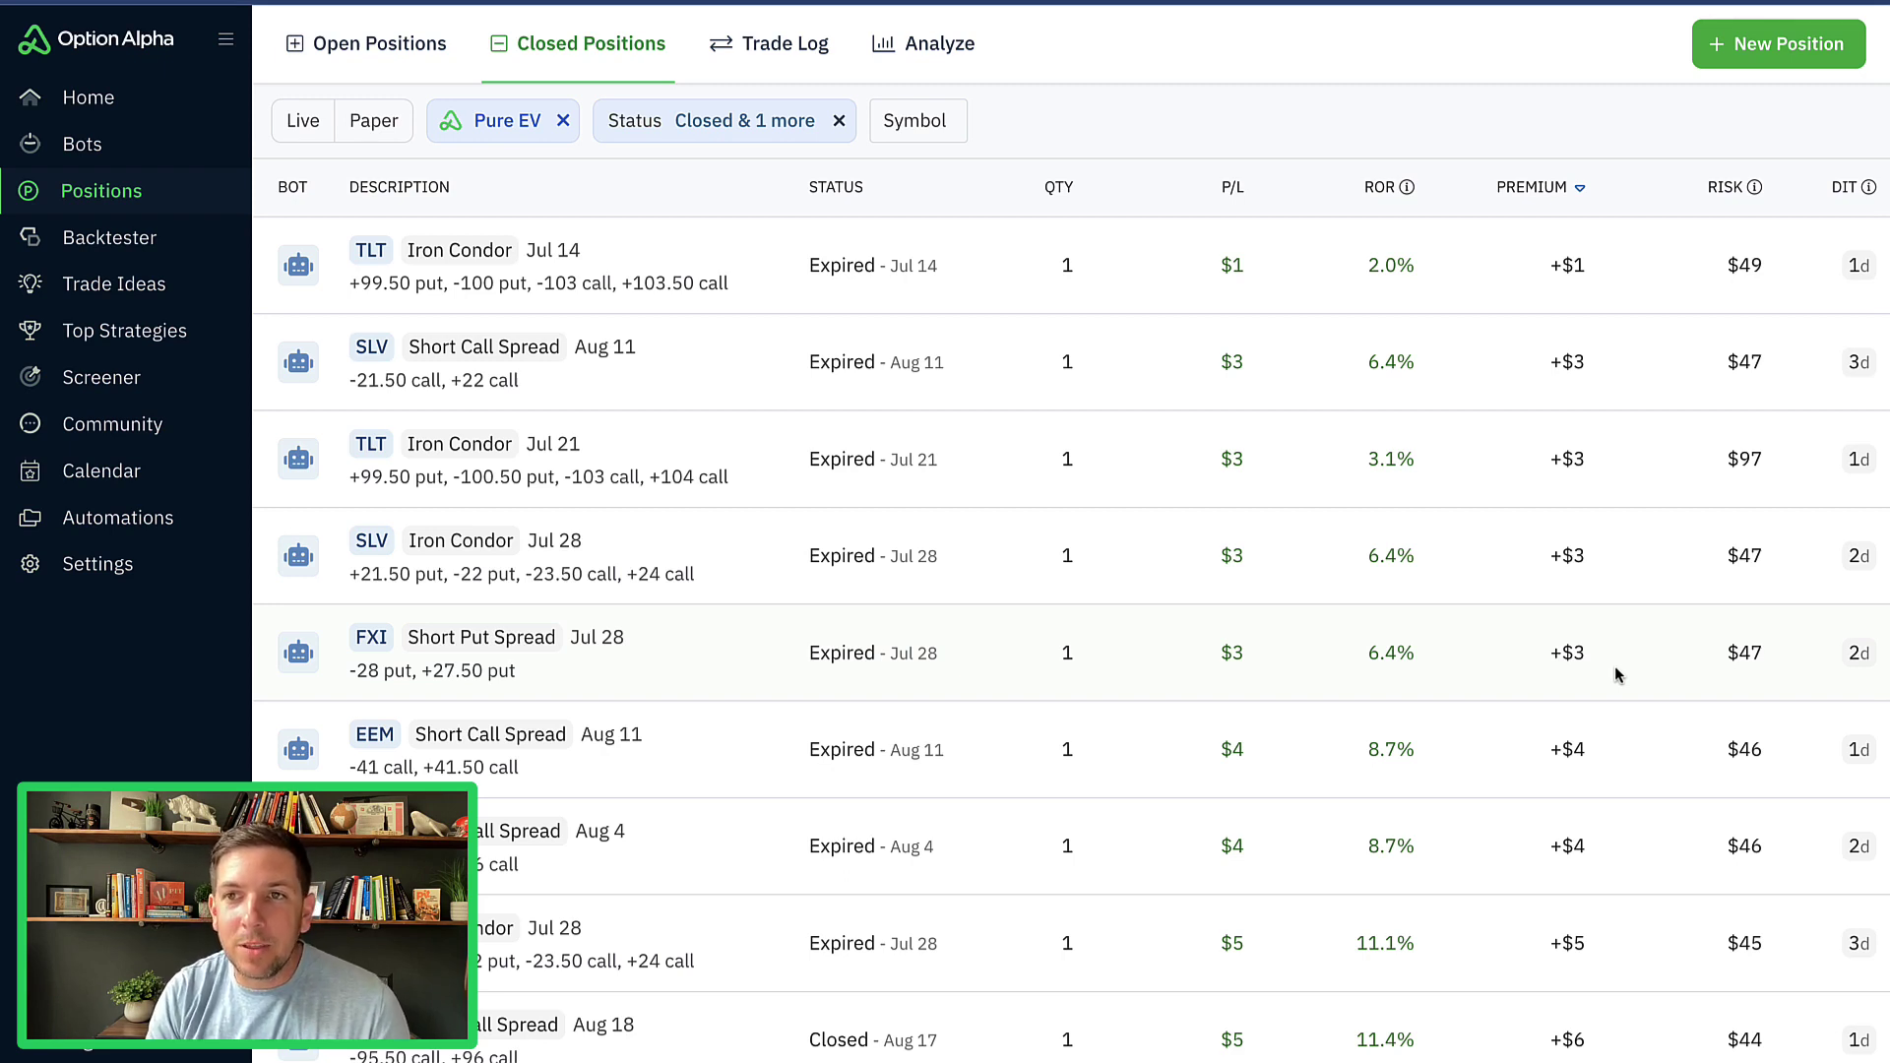
scroll(1617, 674, "down", 2)
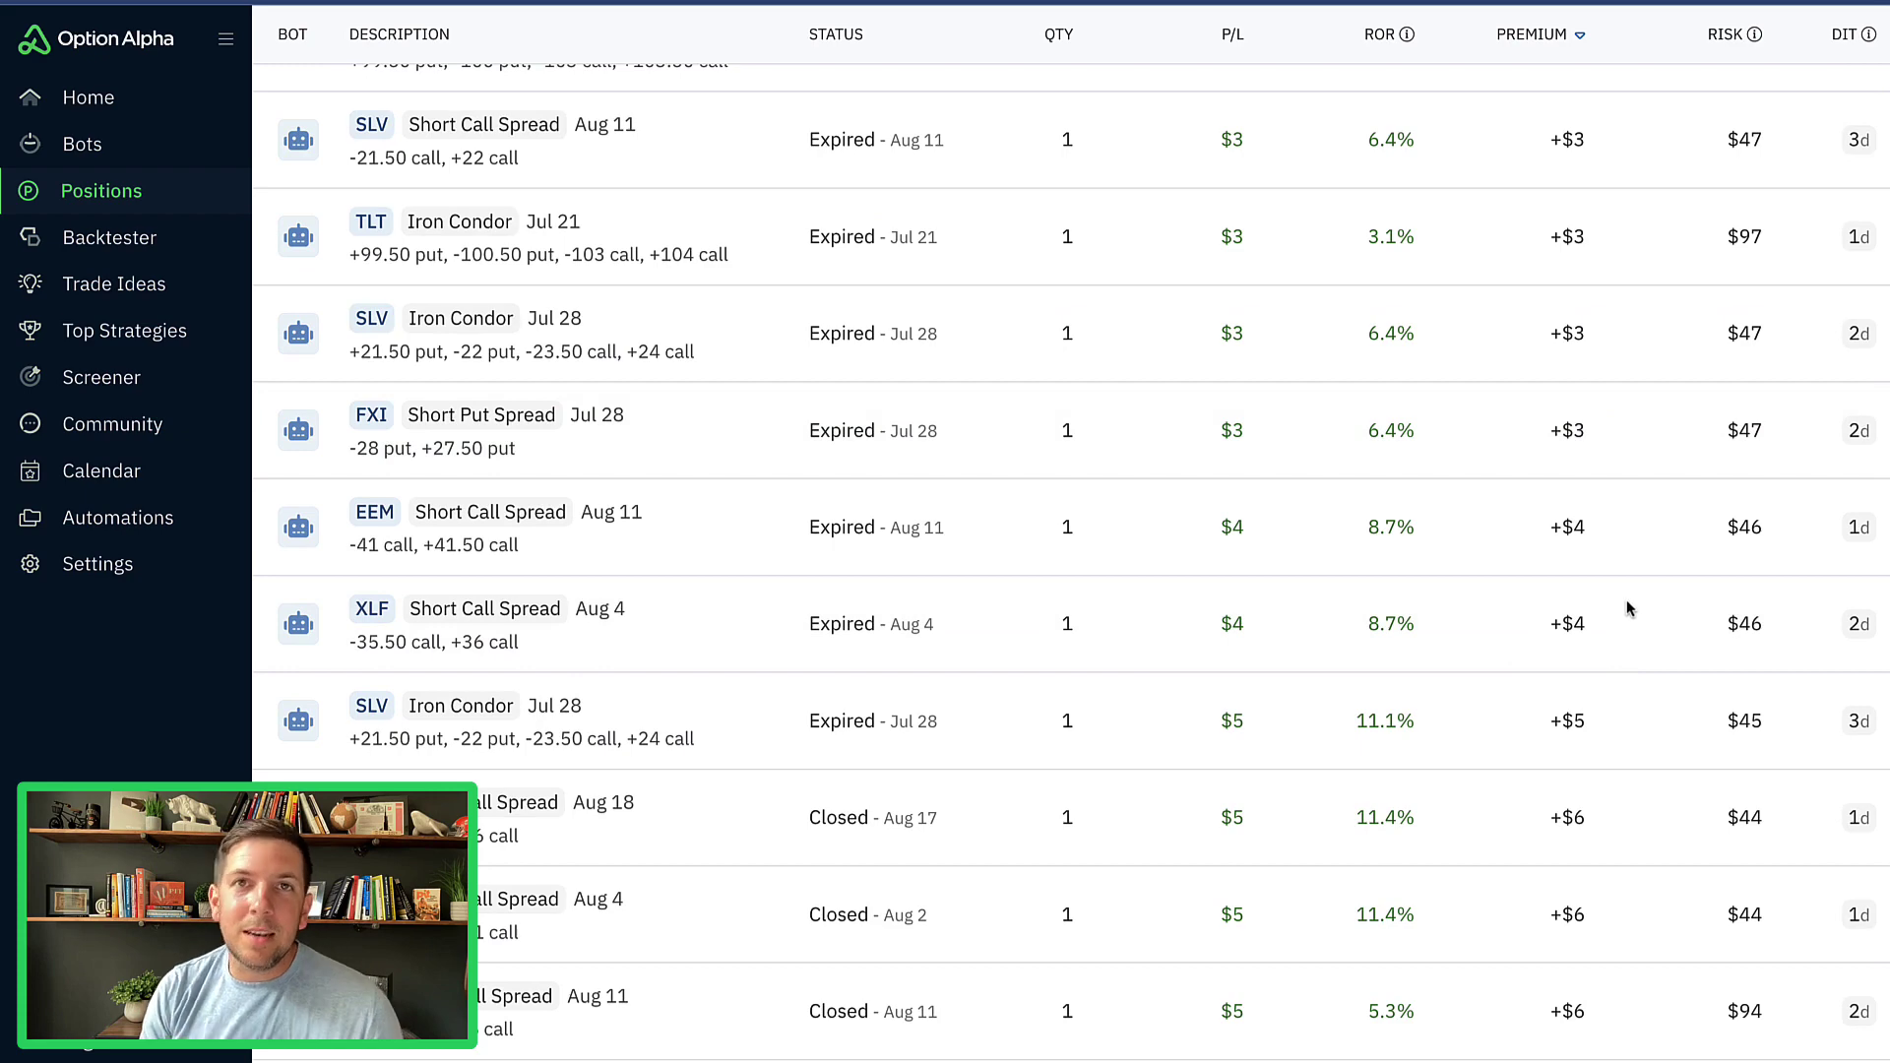
scroll(1631, 628, "down", 6)
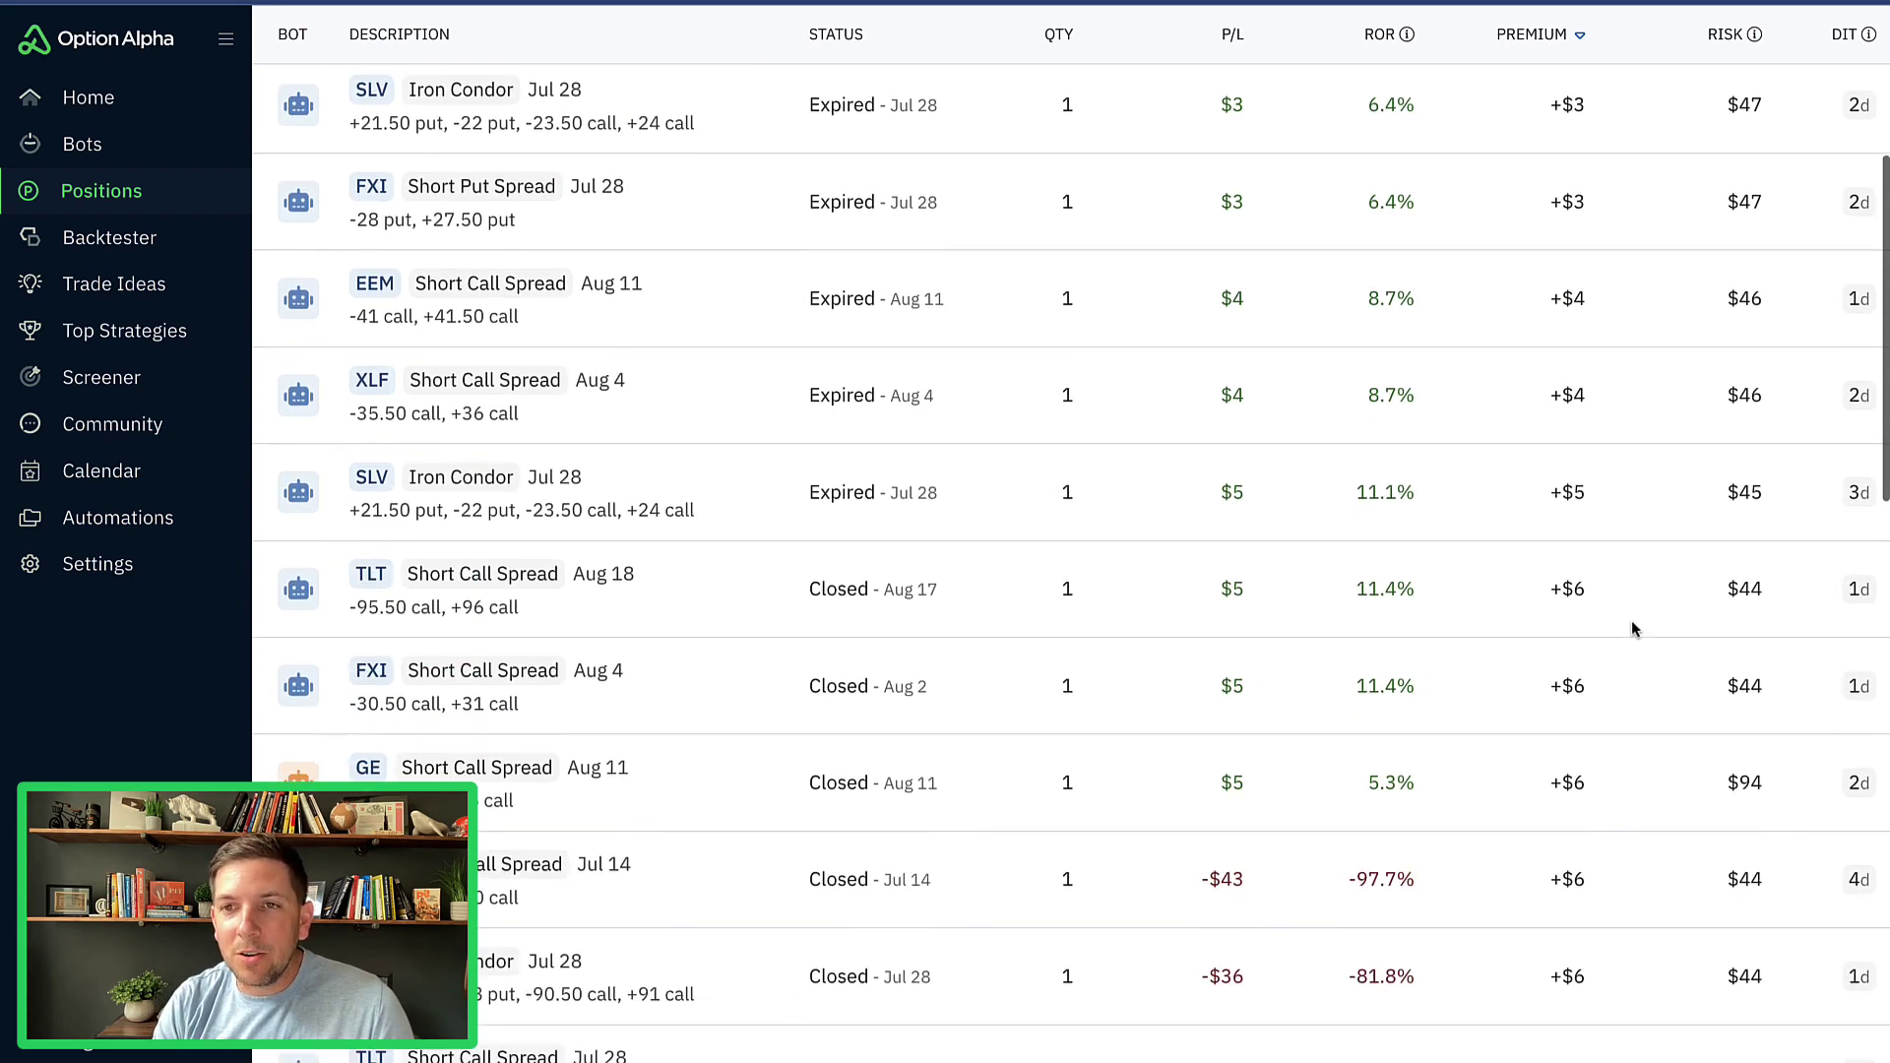
scroll(1631, 629, "down", 5)
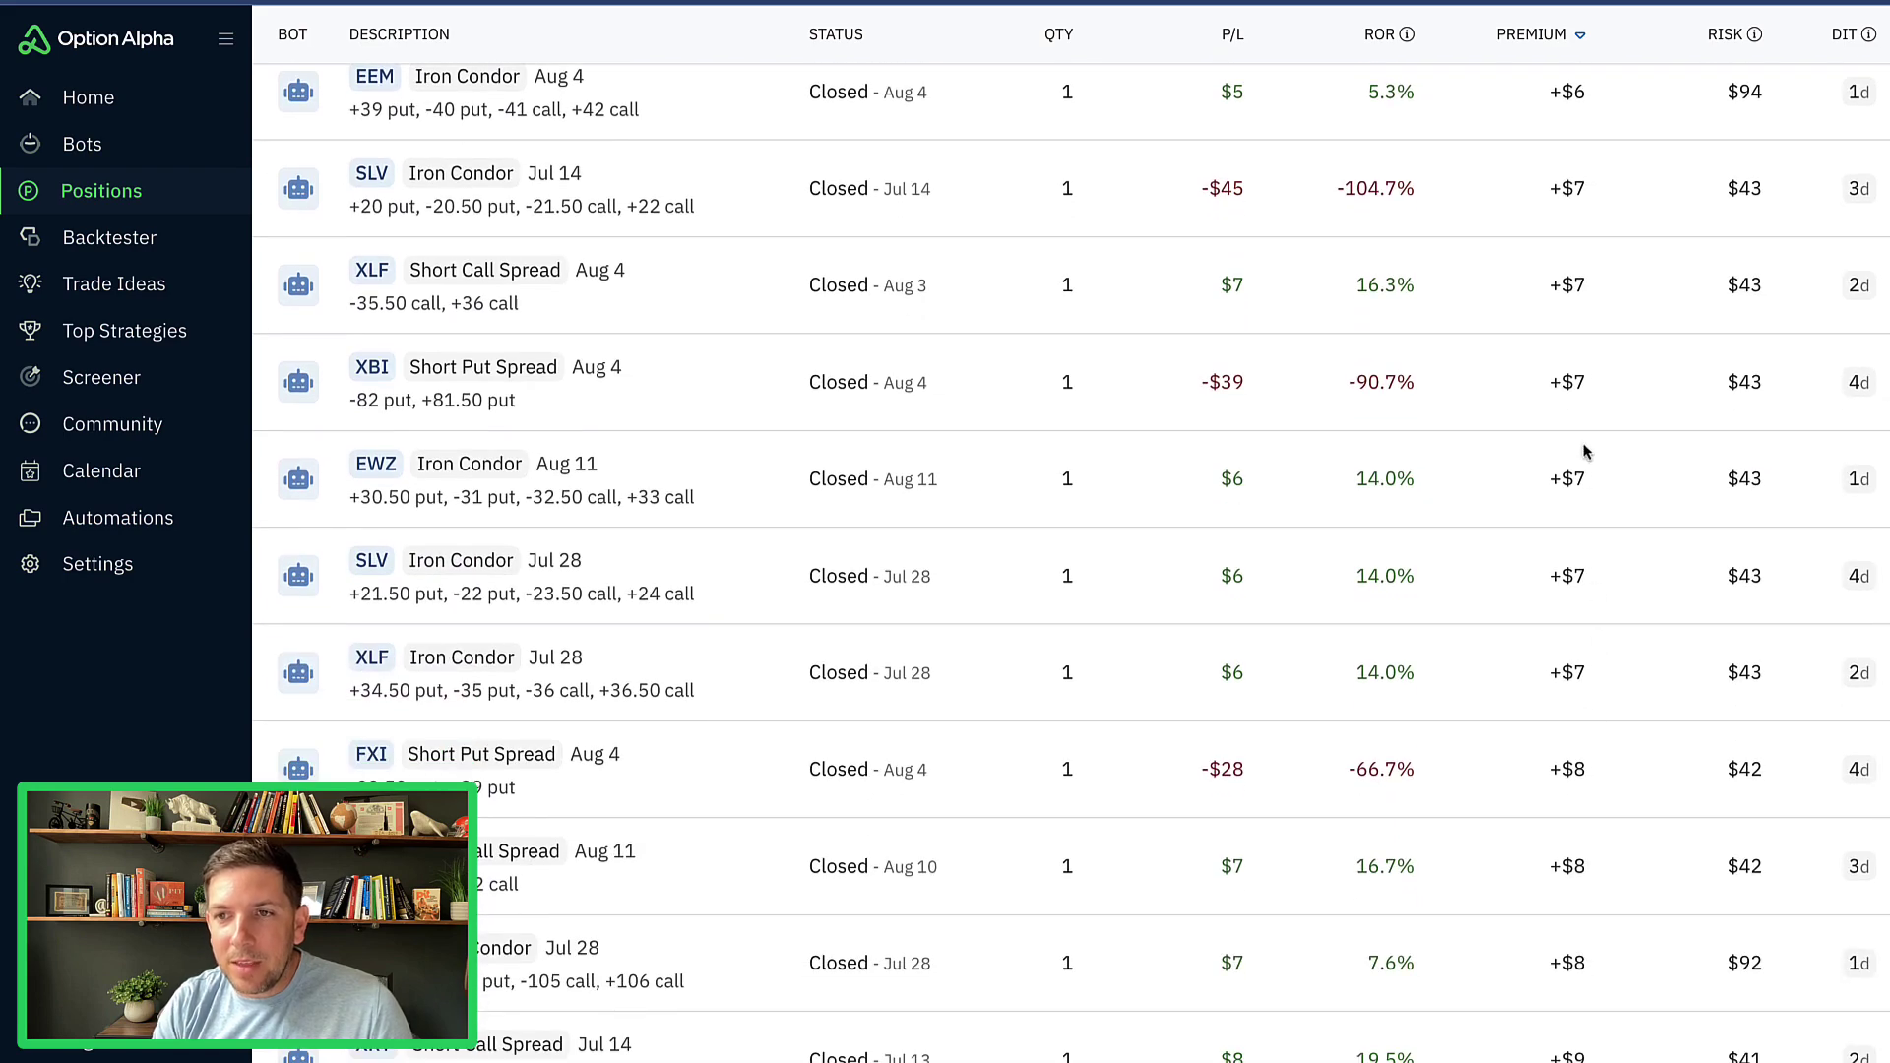
scroll(1591, 570, "down", 5)
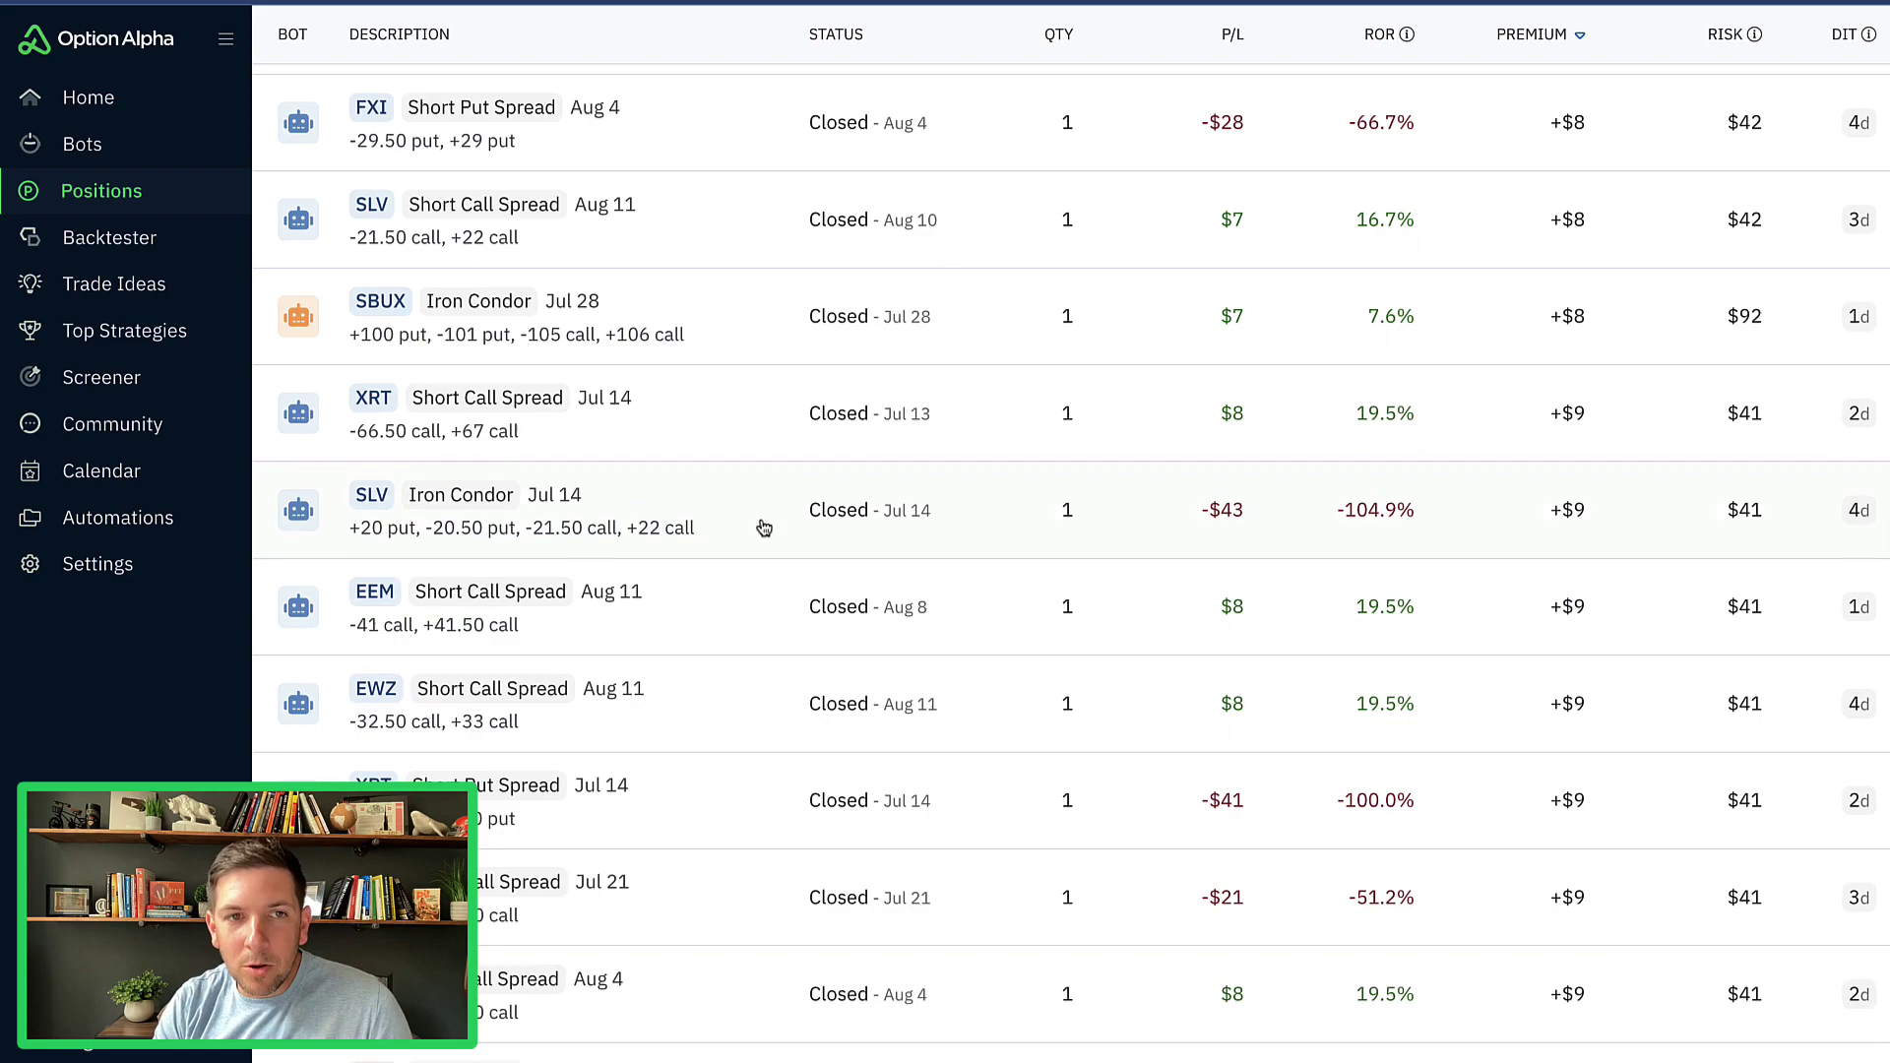
scroll(764, 527, "up", 10)
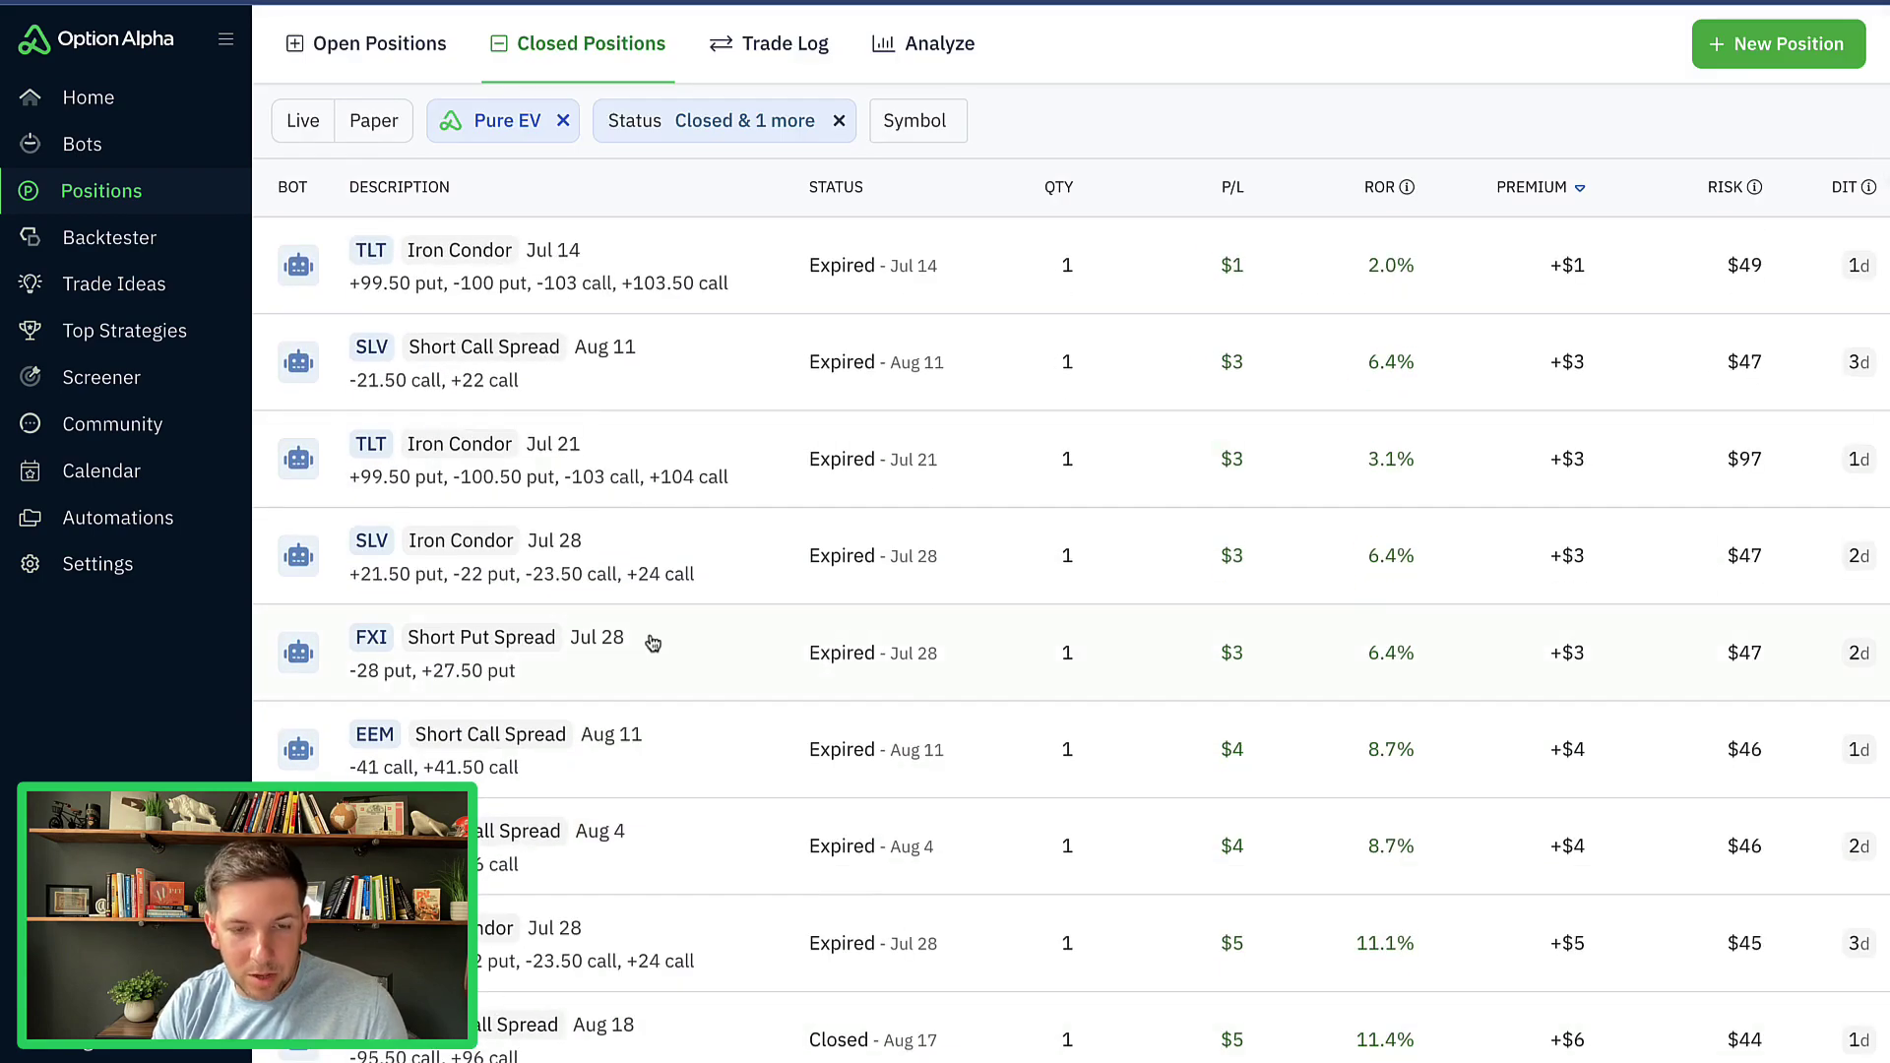
mouse_move(369, 204)
left_mouse_down()
mouse_move(271, 246)
mouse_move(237, 783)
left_mouse_up()
mouse_move(454, 1053)
left_mouse_down()
mouse_move(469, 192)
mouse_move(379, 216)
left_mouse_up()
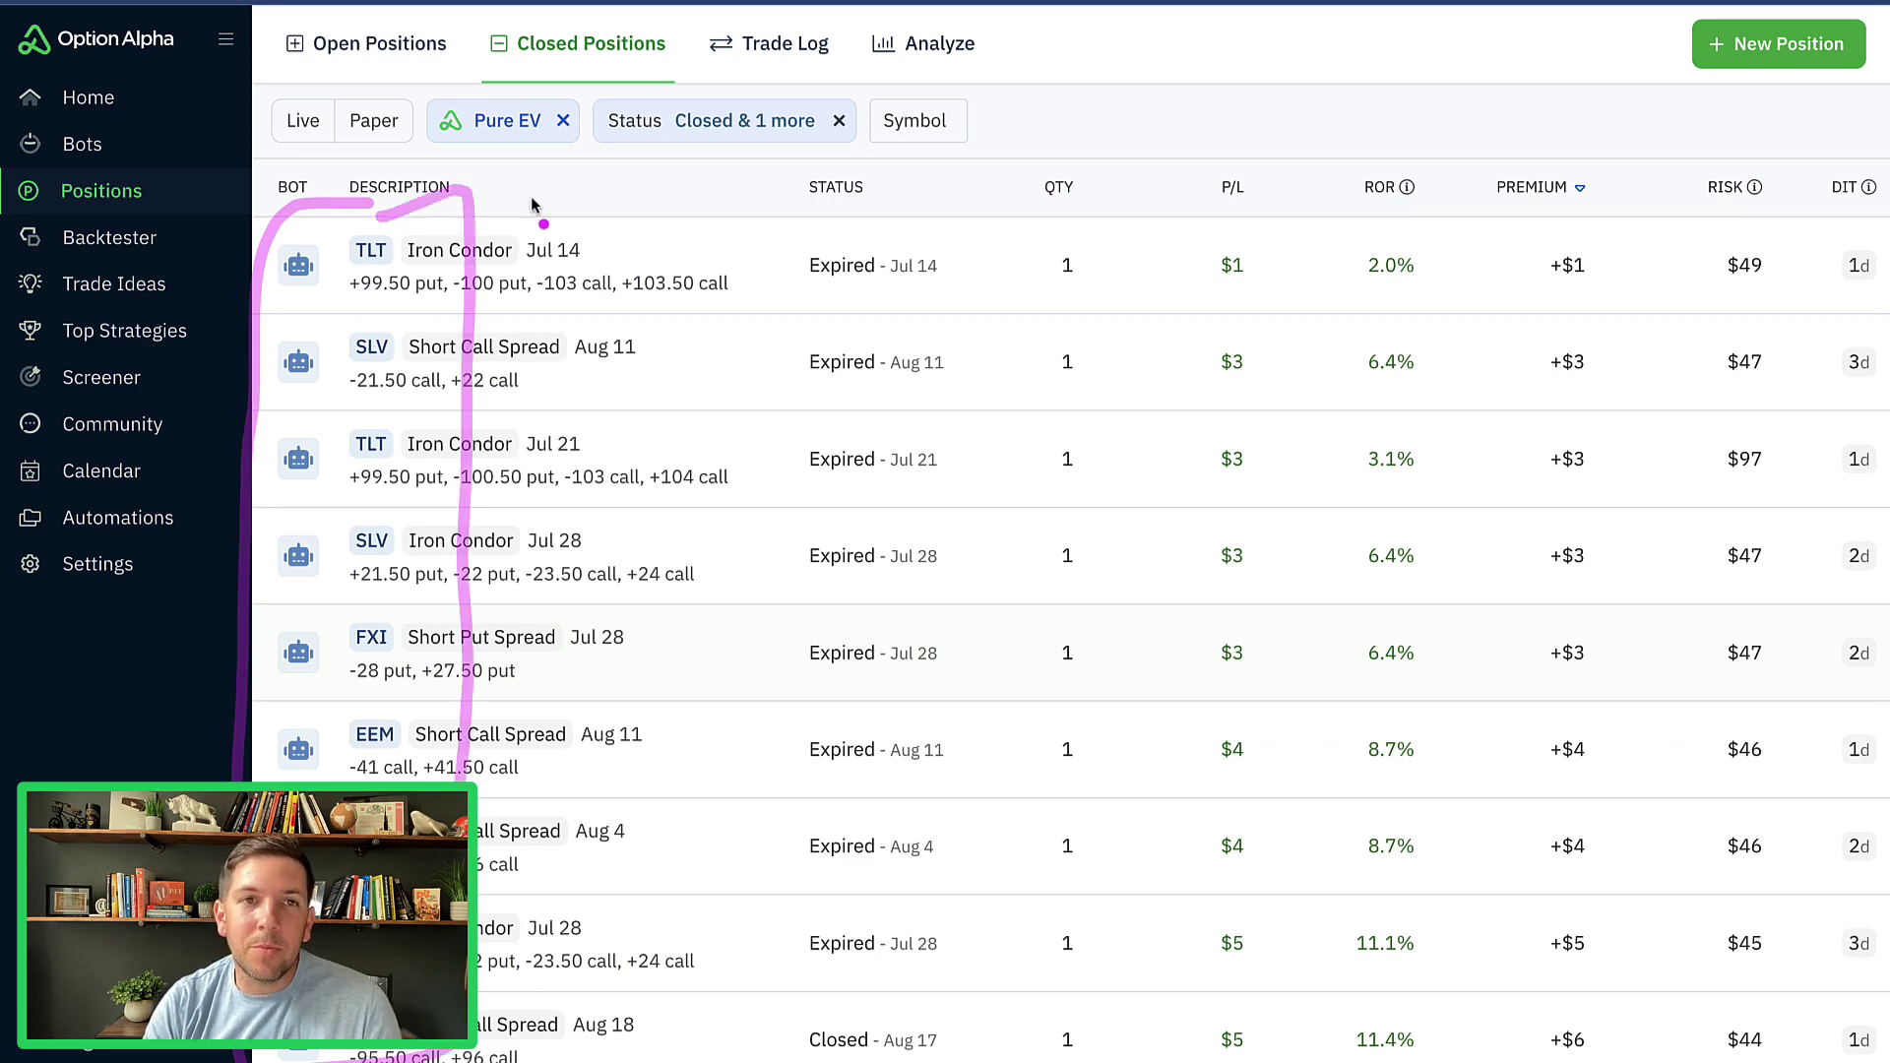
scroll(531, 212, "down", 9)
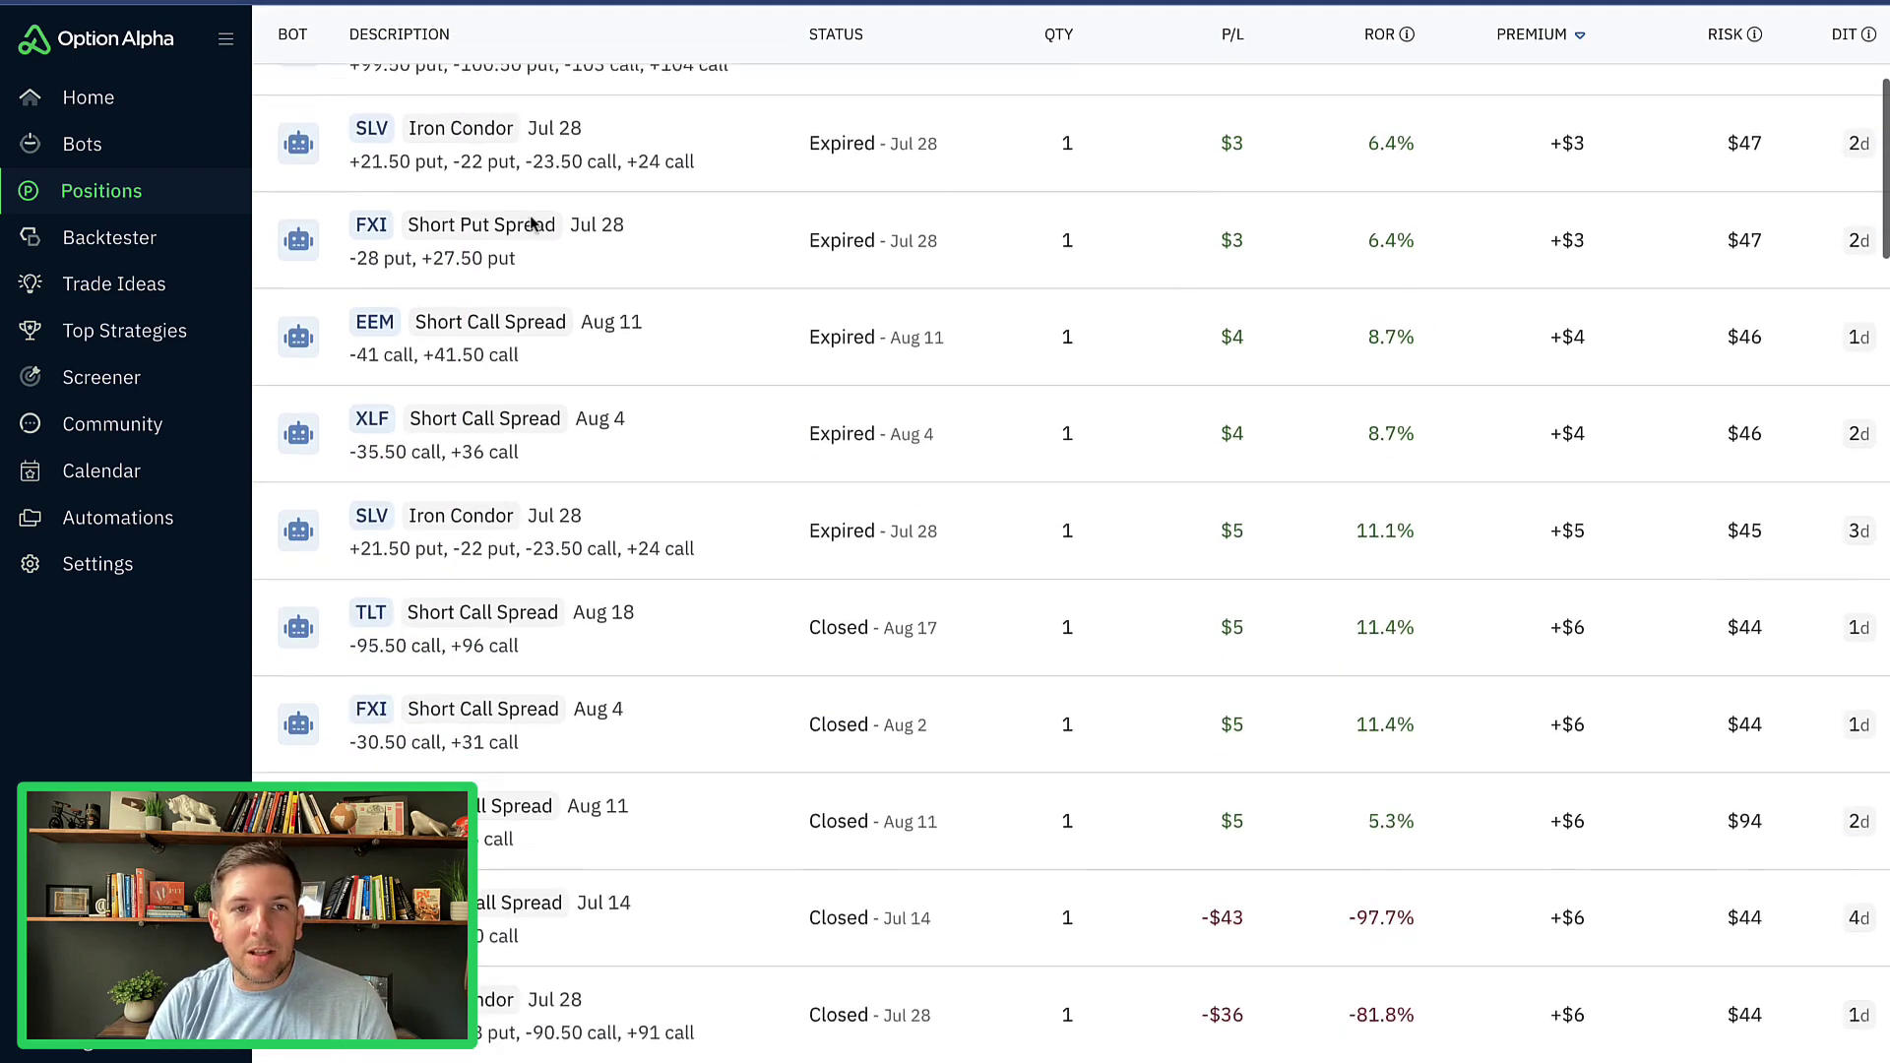
scroll(532, 225, "down", 2)
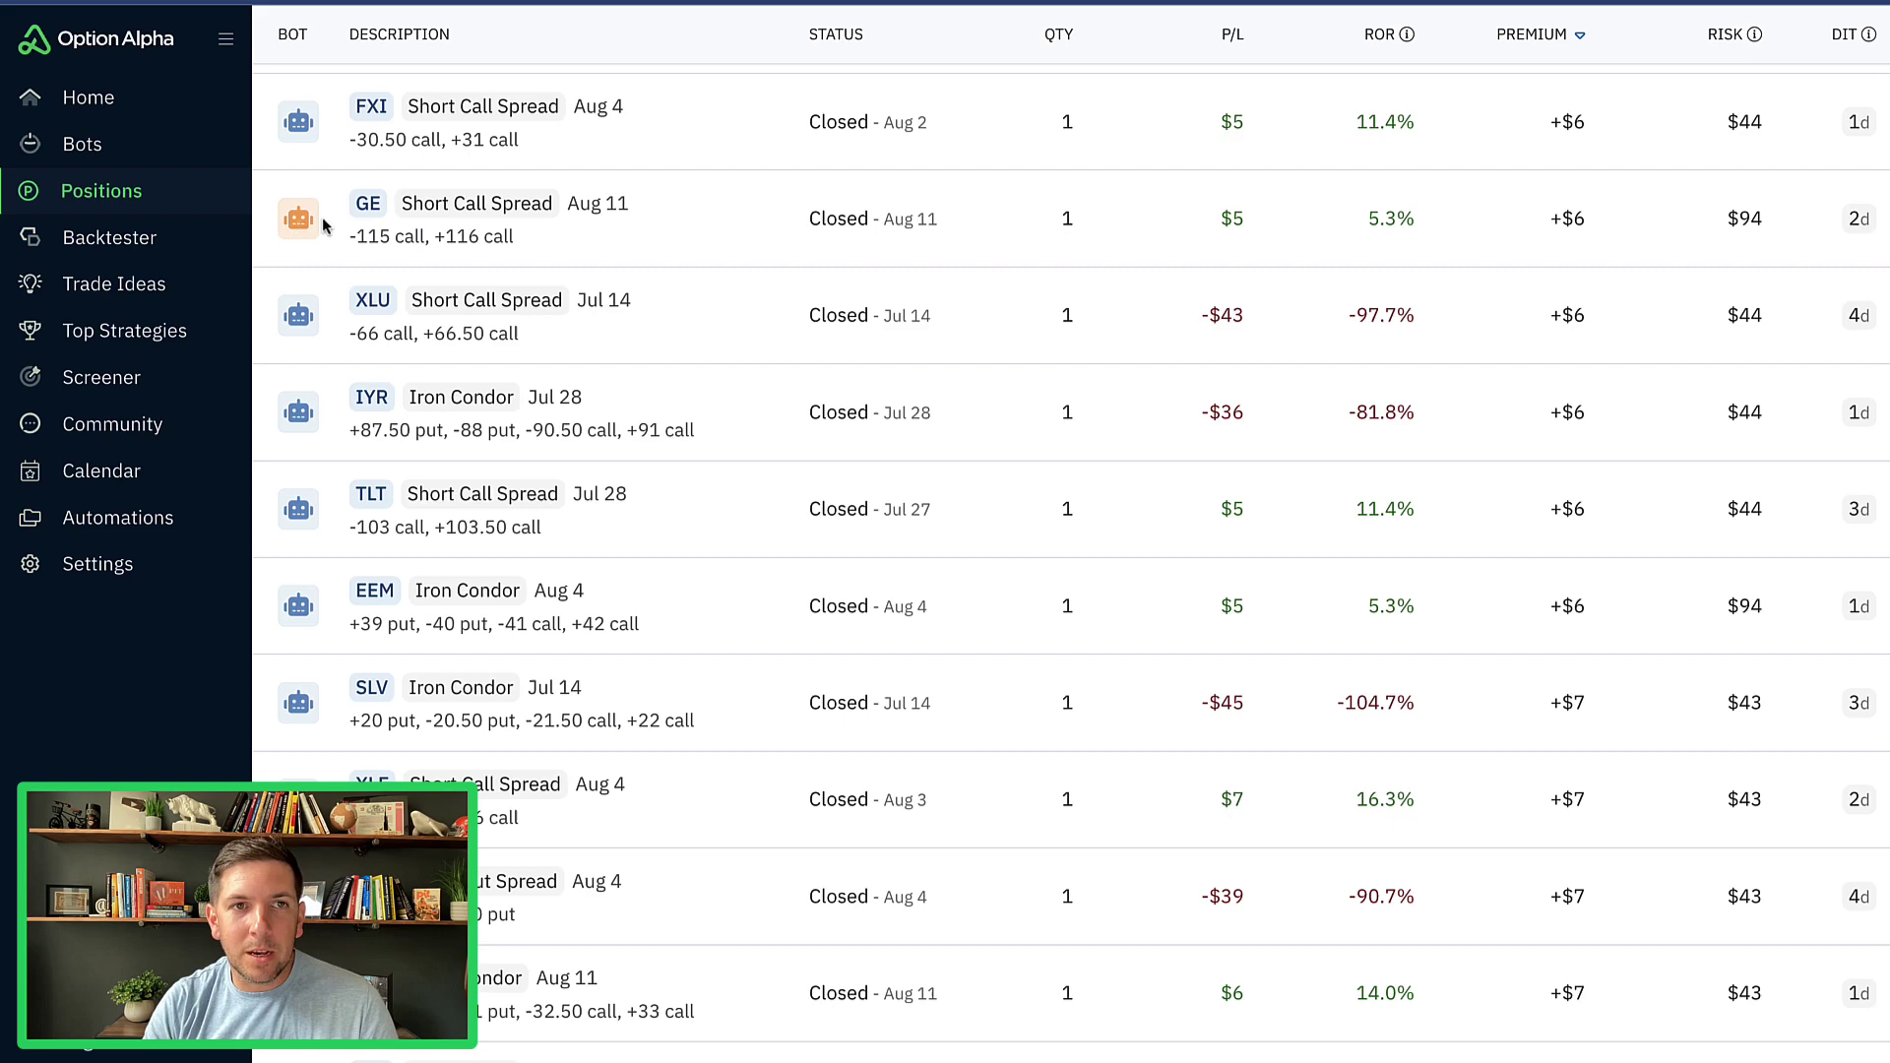
scroll(328, 243, "down", 2)
scroll(328, 243, "down", 12)
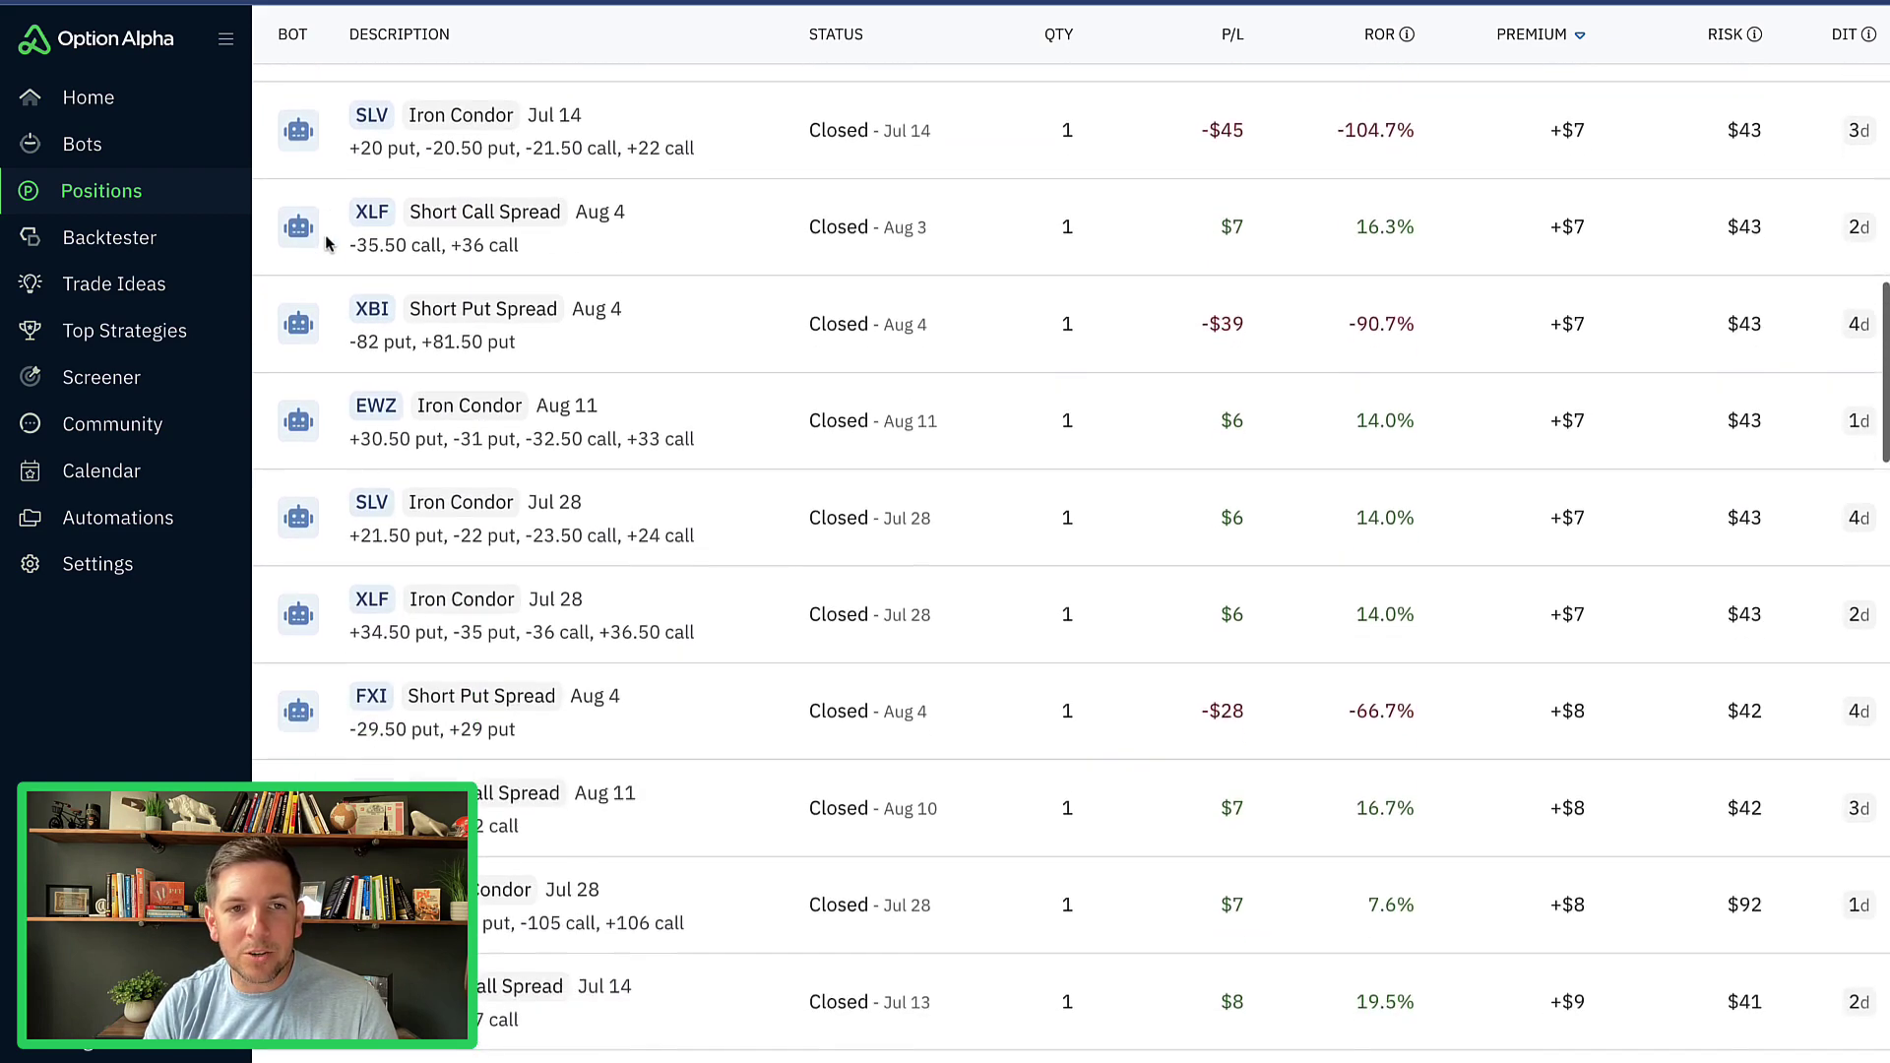
scroll(328, 243, "down", 8)
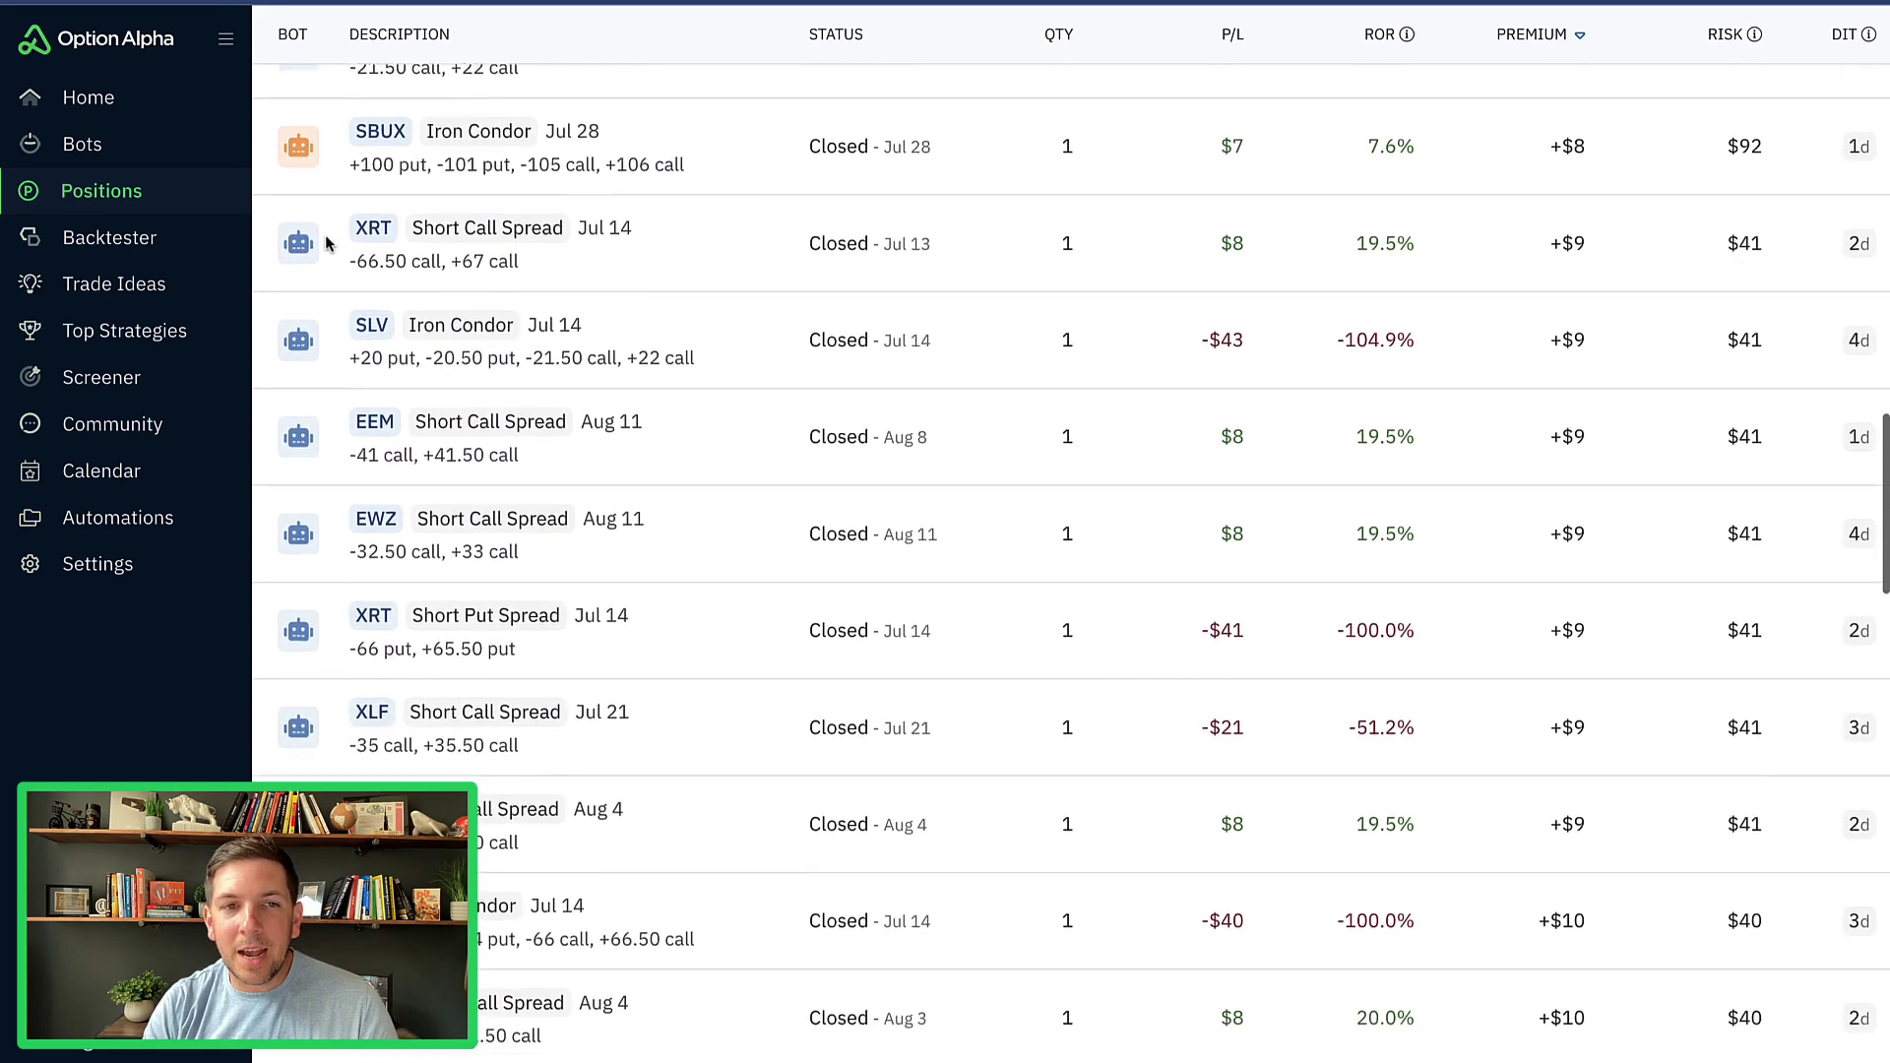
scroll(342, 249, "down", 1)
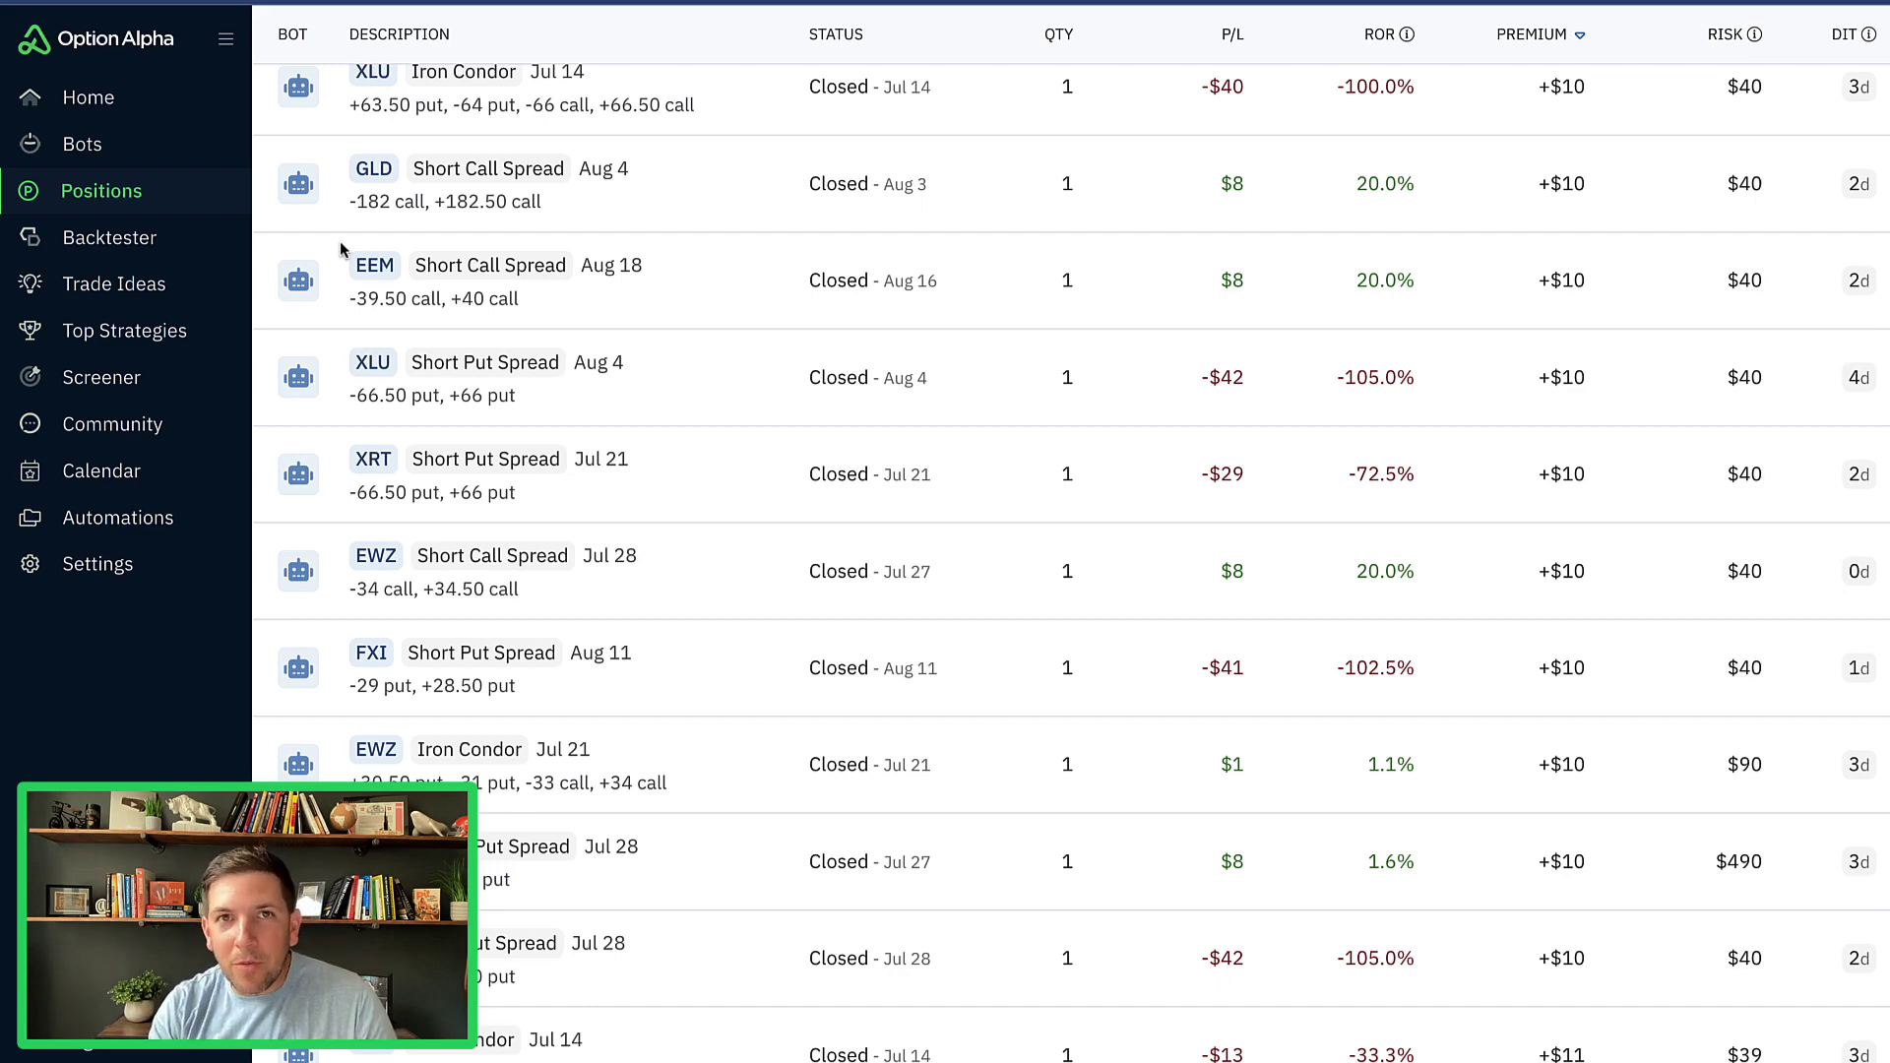
scroll(341, 244, "down", 5)
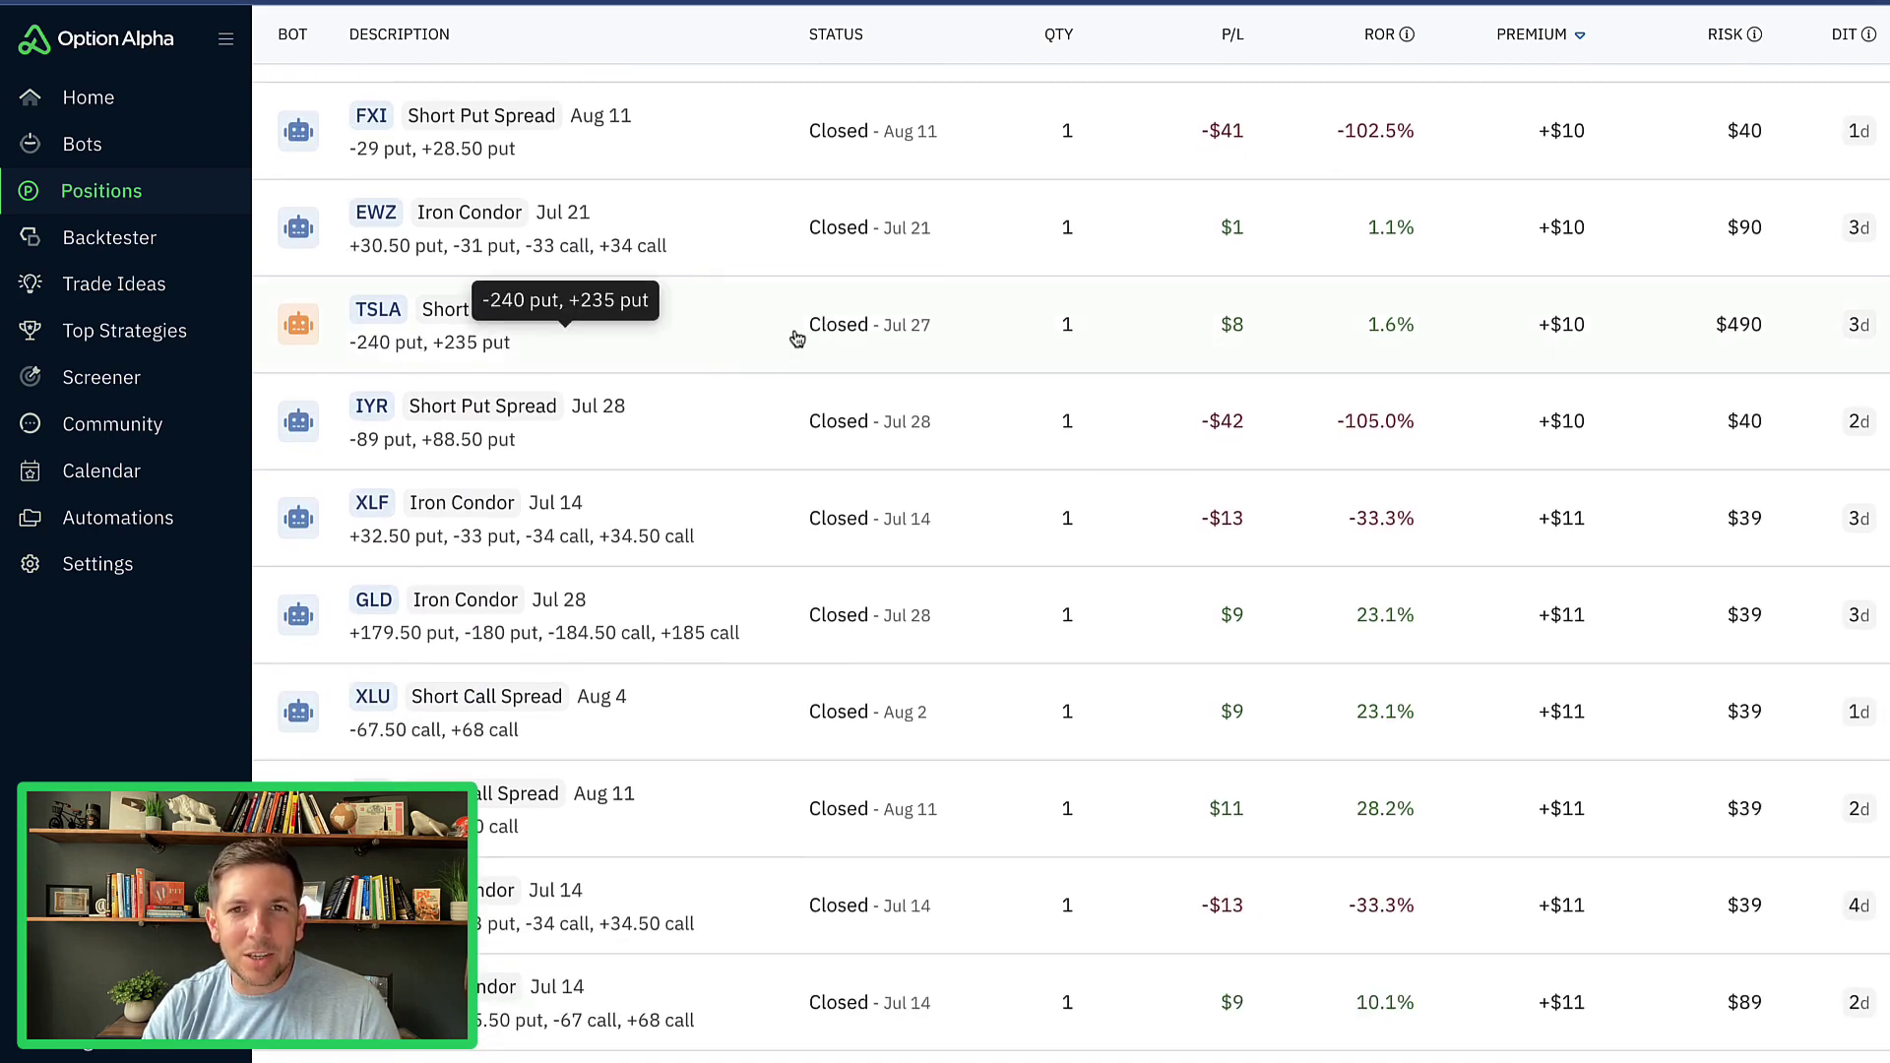
Step: Open the TSLA Short Put Spread details and briefly view the TSLA quote chart
left_click(724, 341)
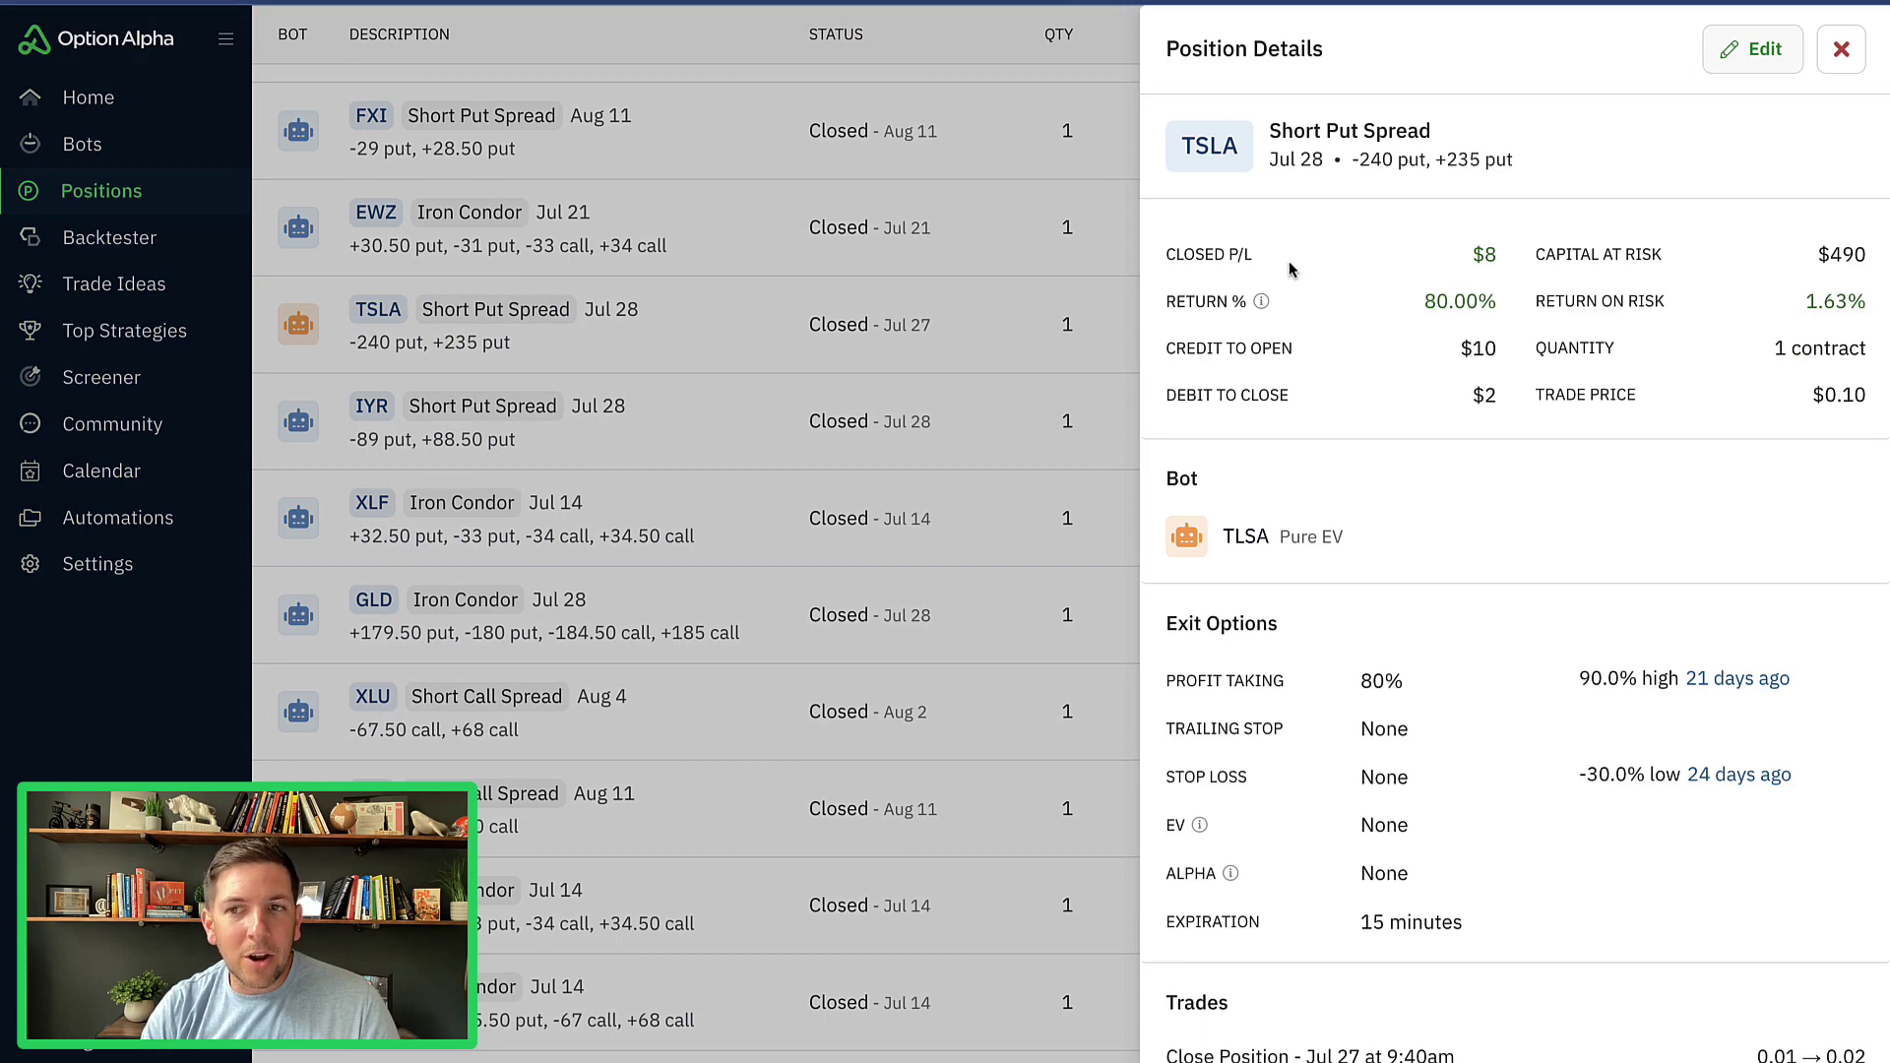
left_click(1209, 143)
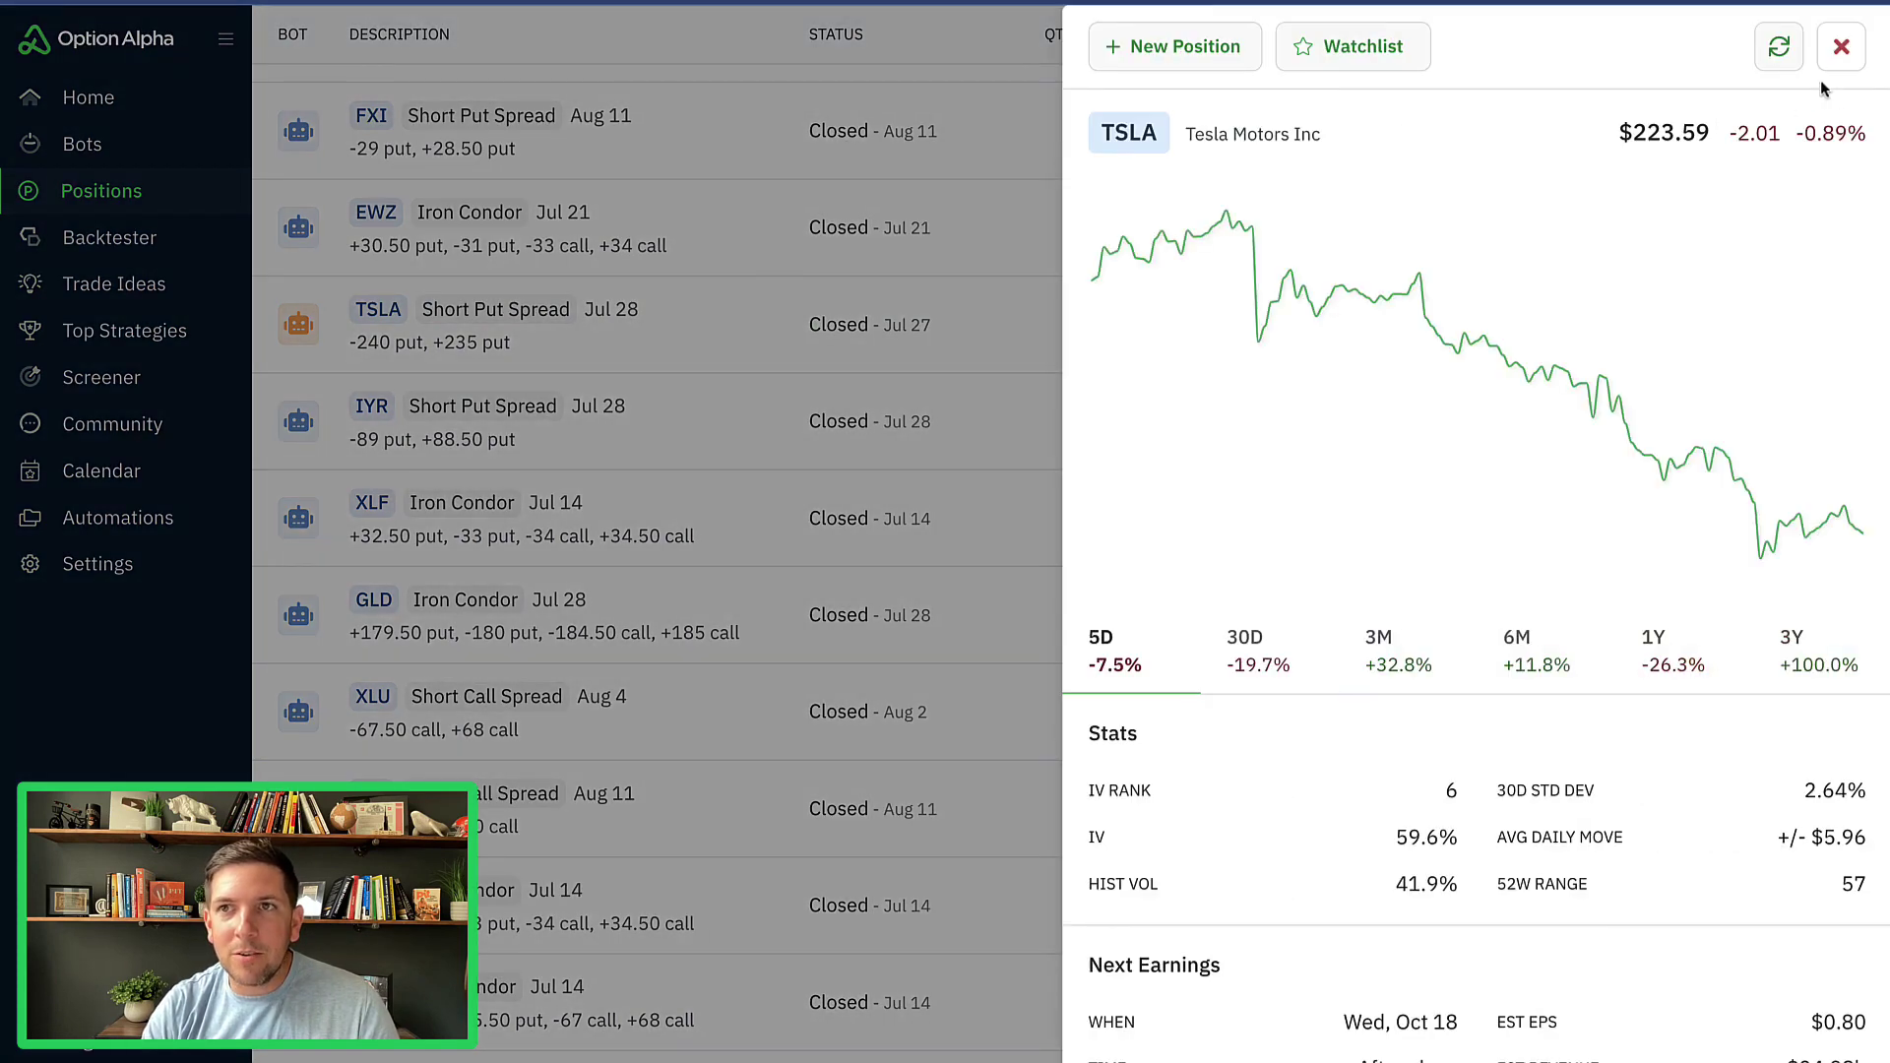
left_click(1843, 47)
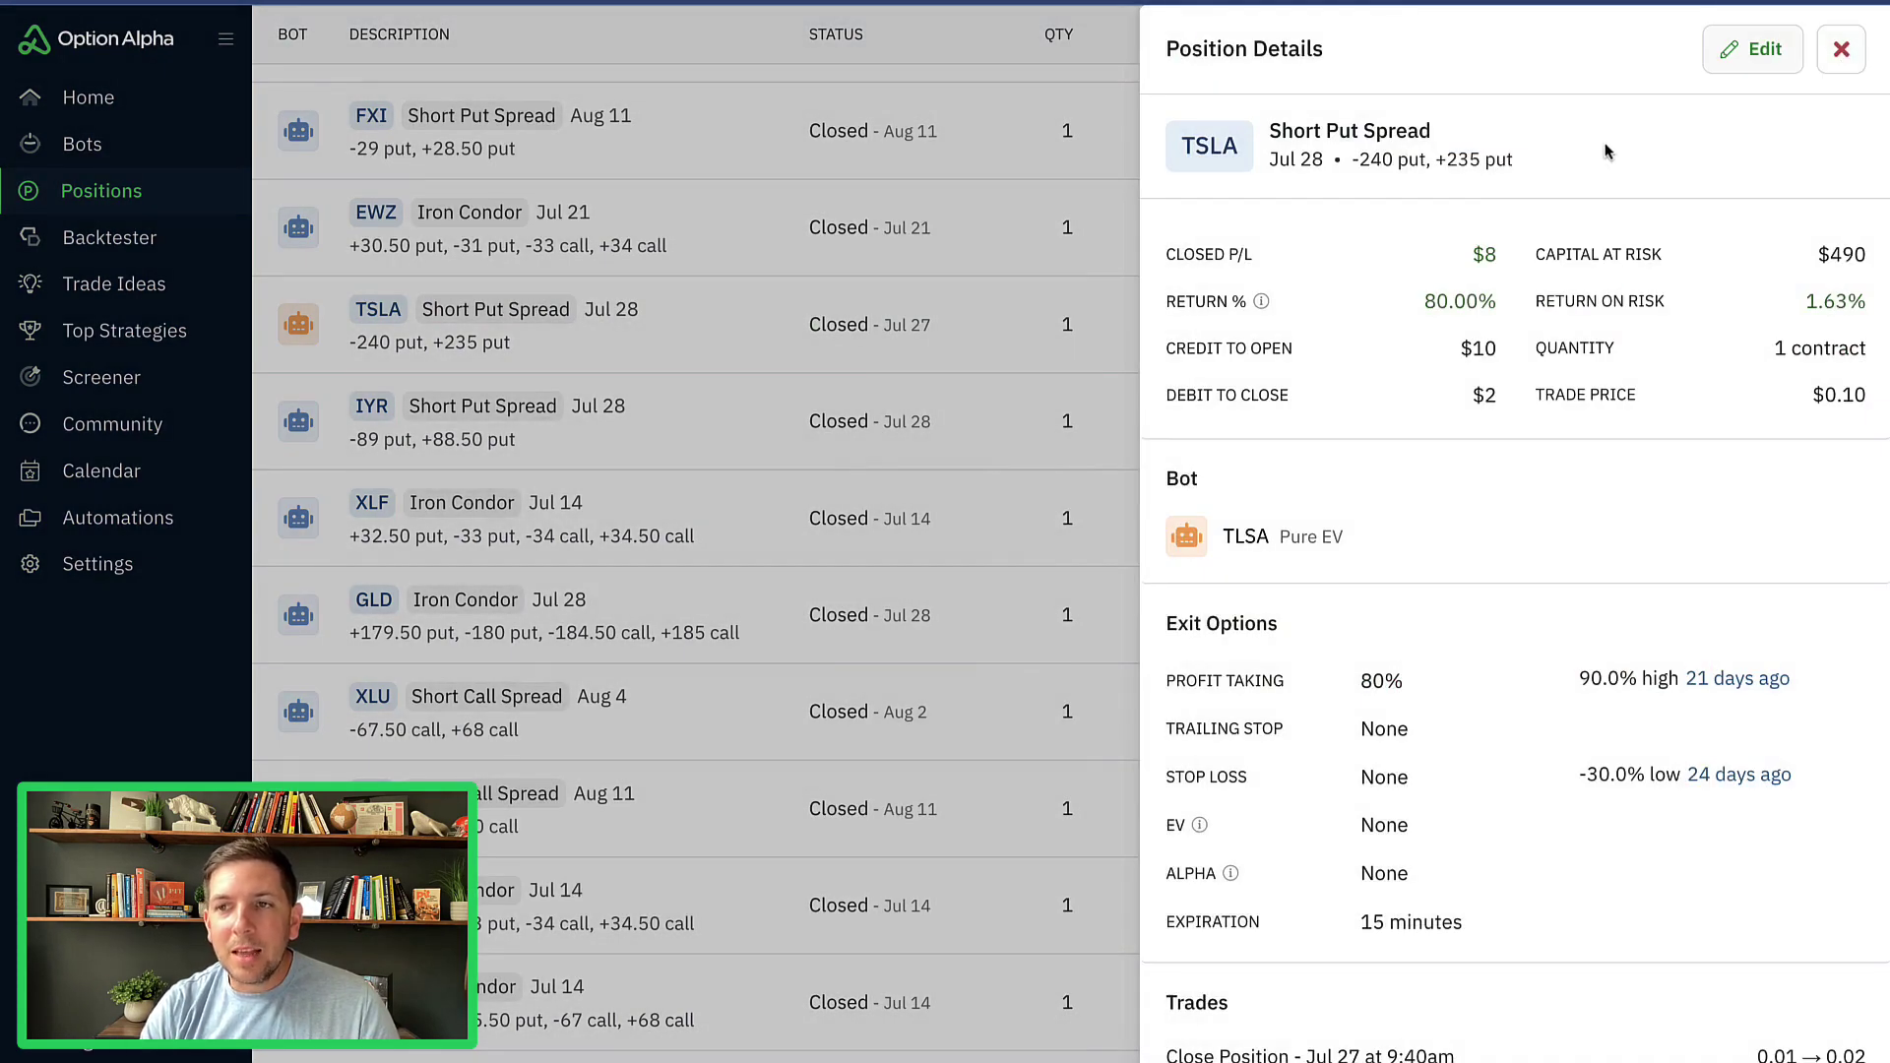
scroll(1576, 274, "down", 6)
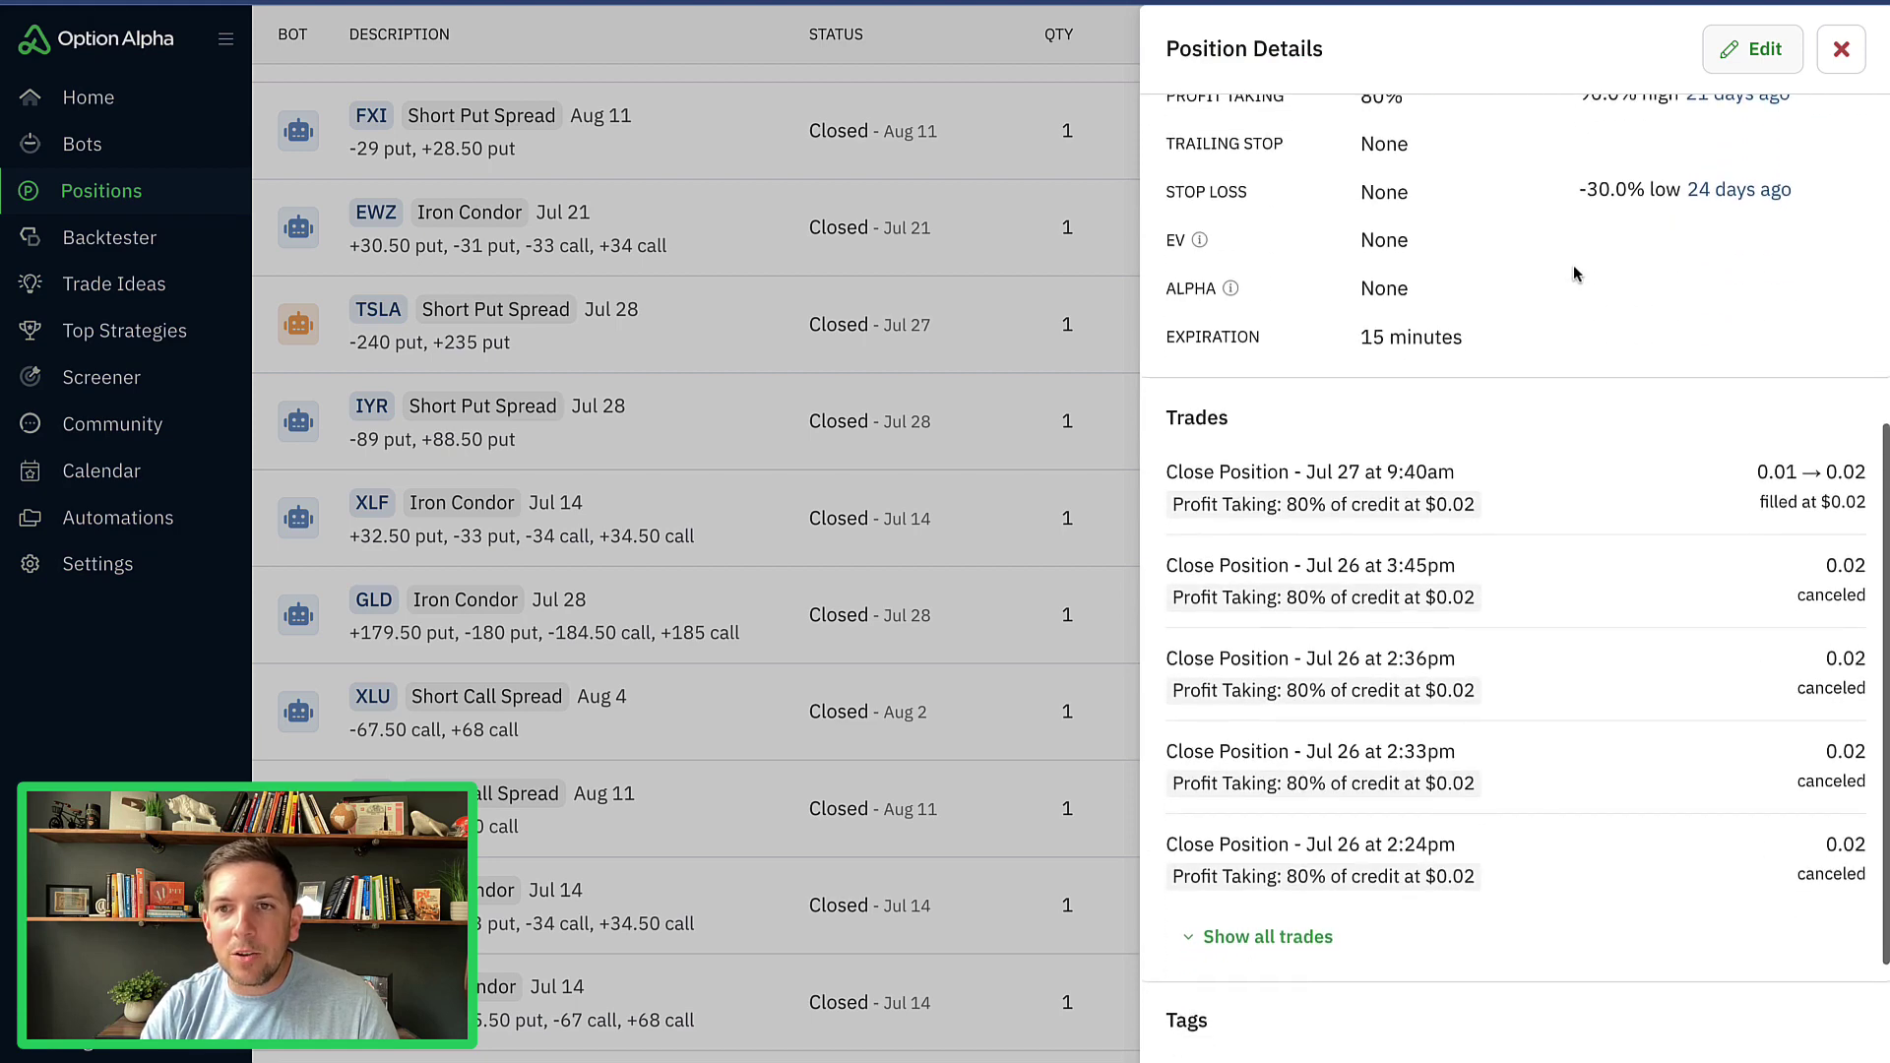
scroll(1573, 274, "up", 6)
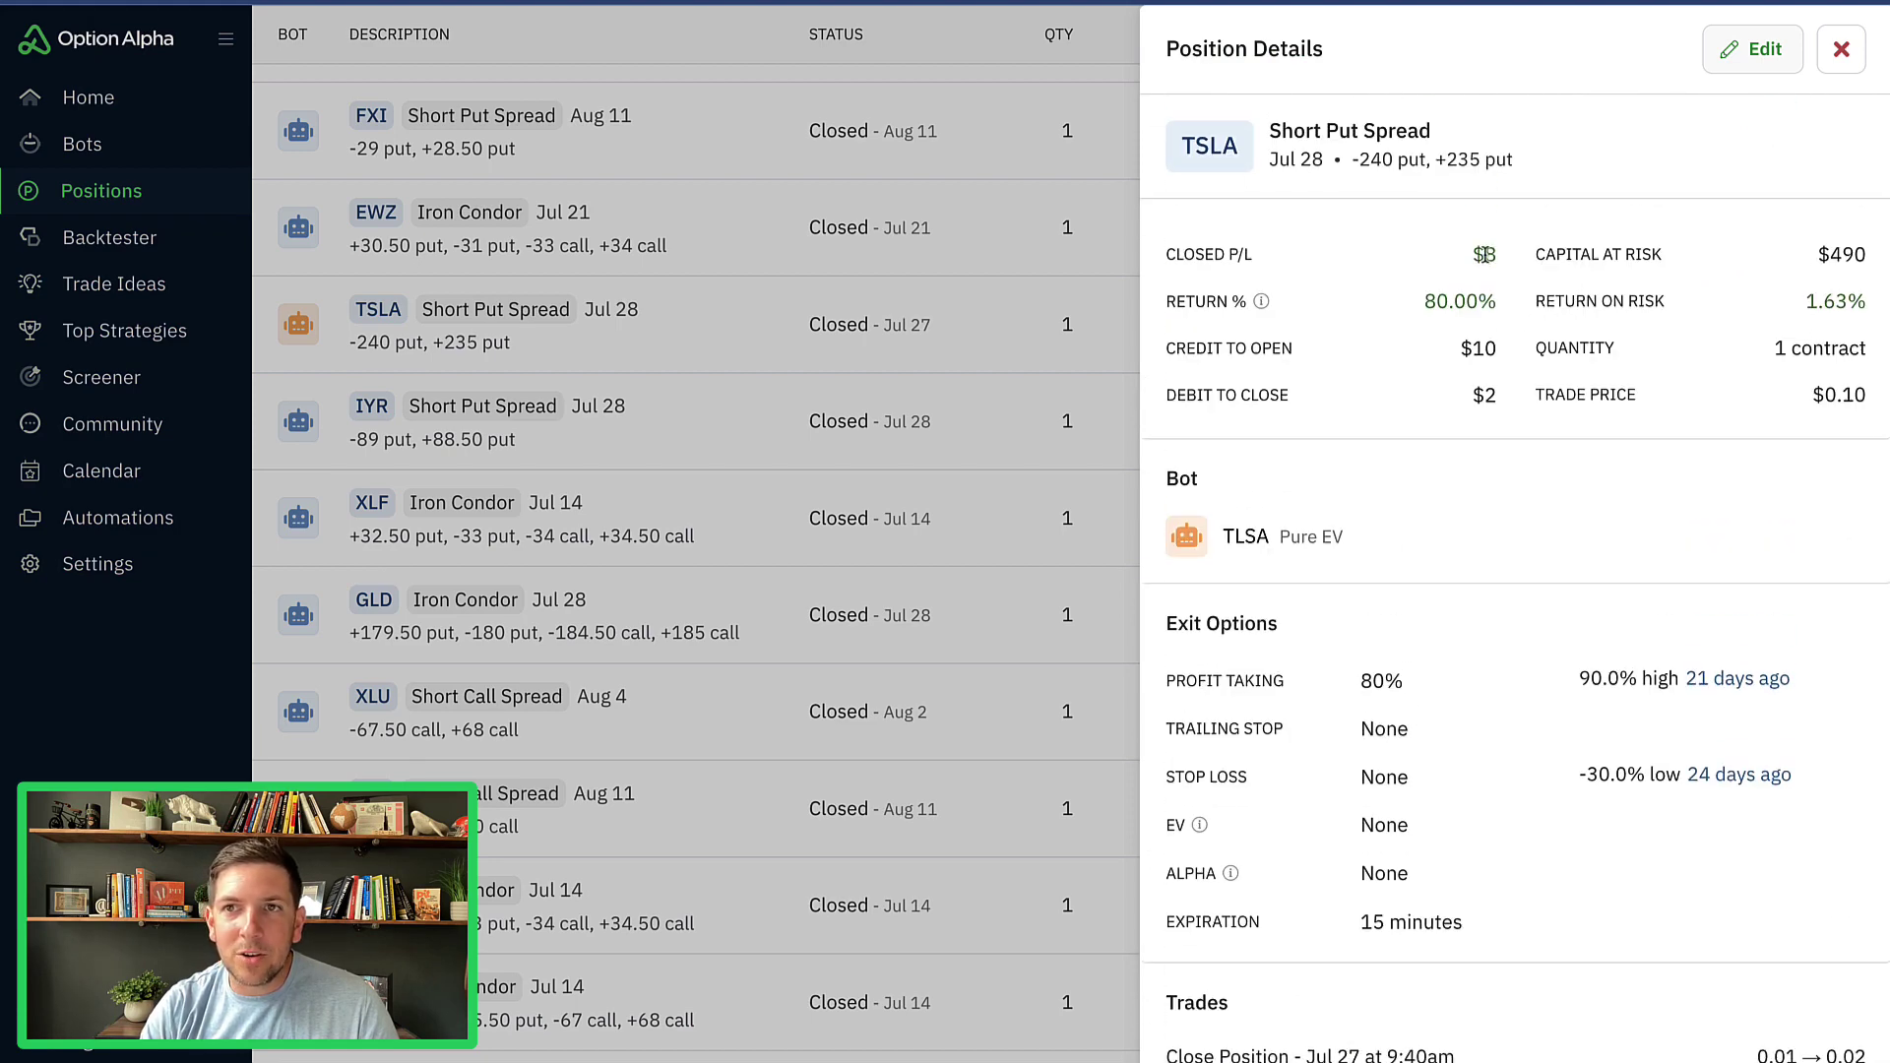
Step: Highlight the TSLA position's $8 closed P/L and $490 capital at risk
left_click_drag(1484, 254, 1496, 280)
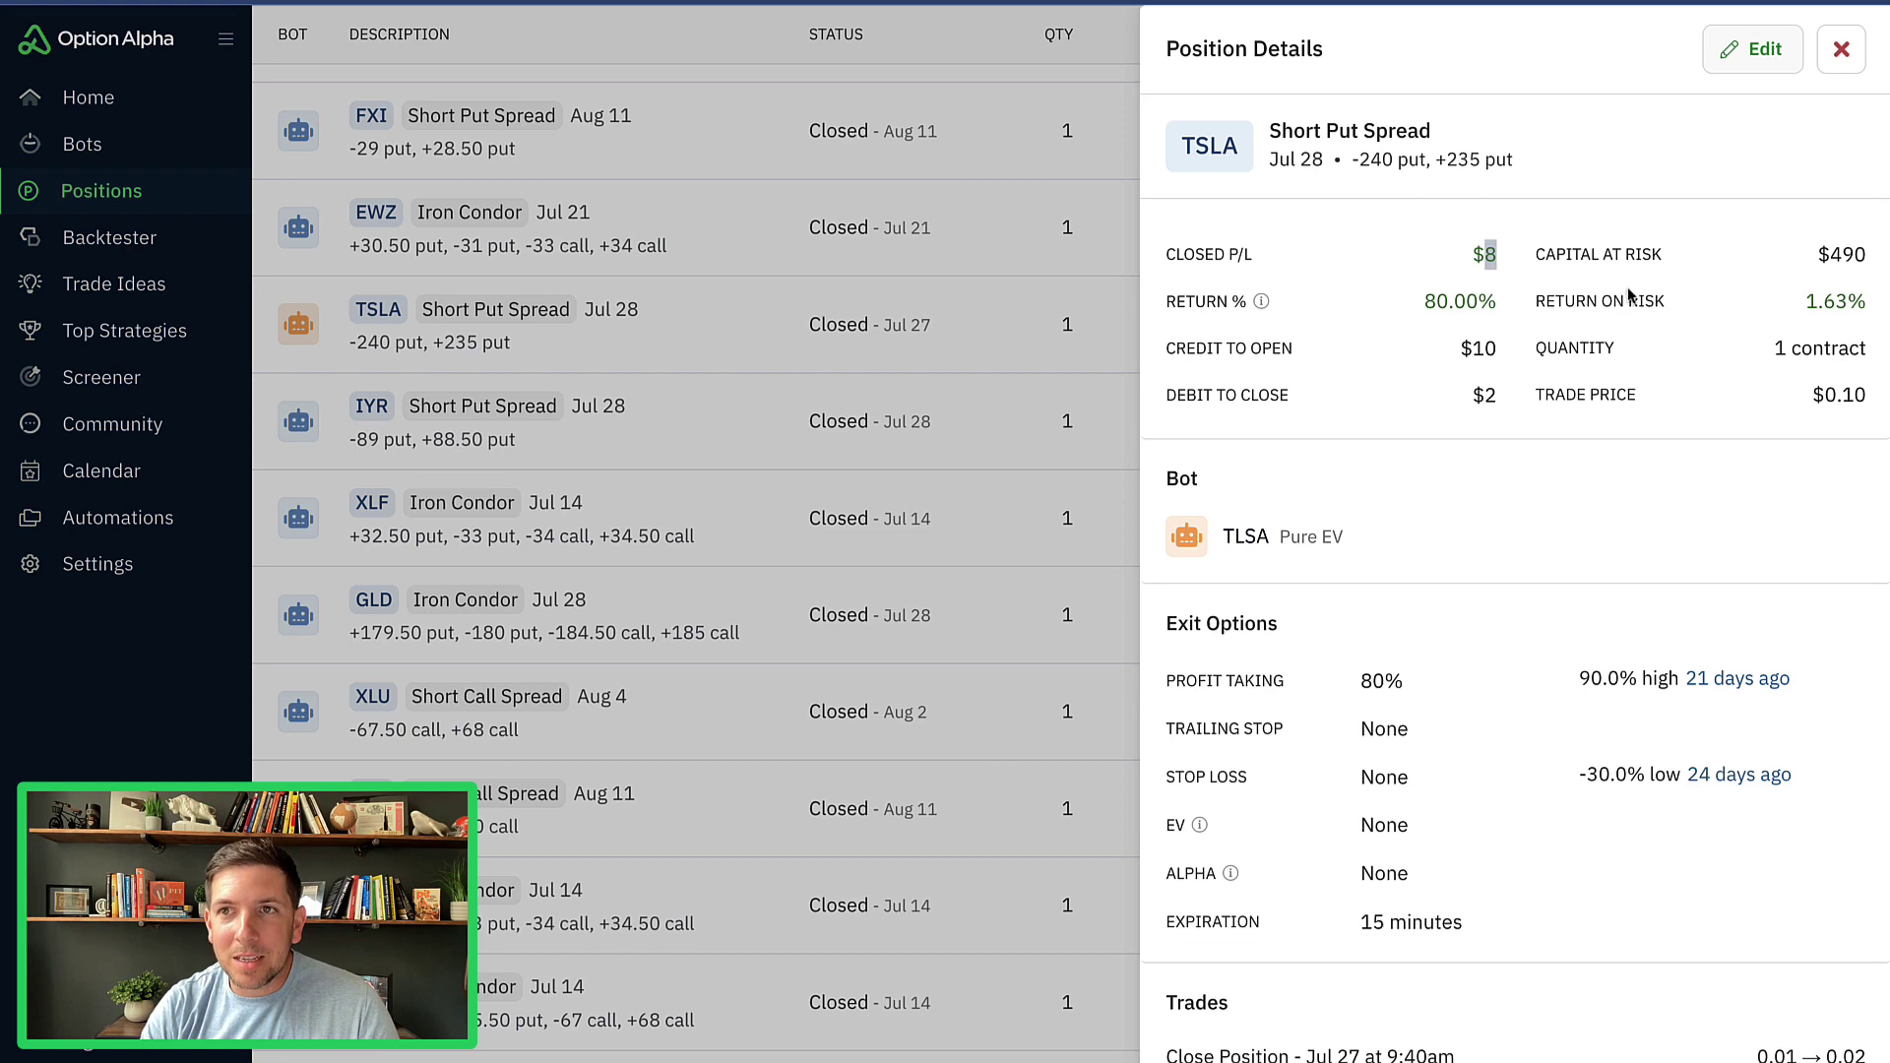
left_click_drag(1829, 258, 1869, 261)
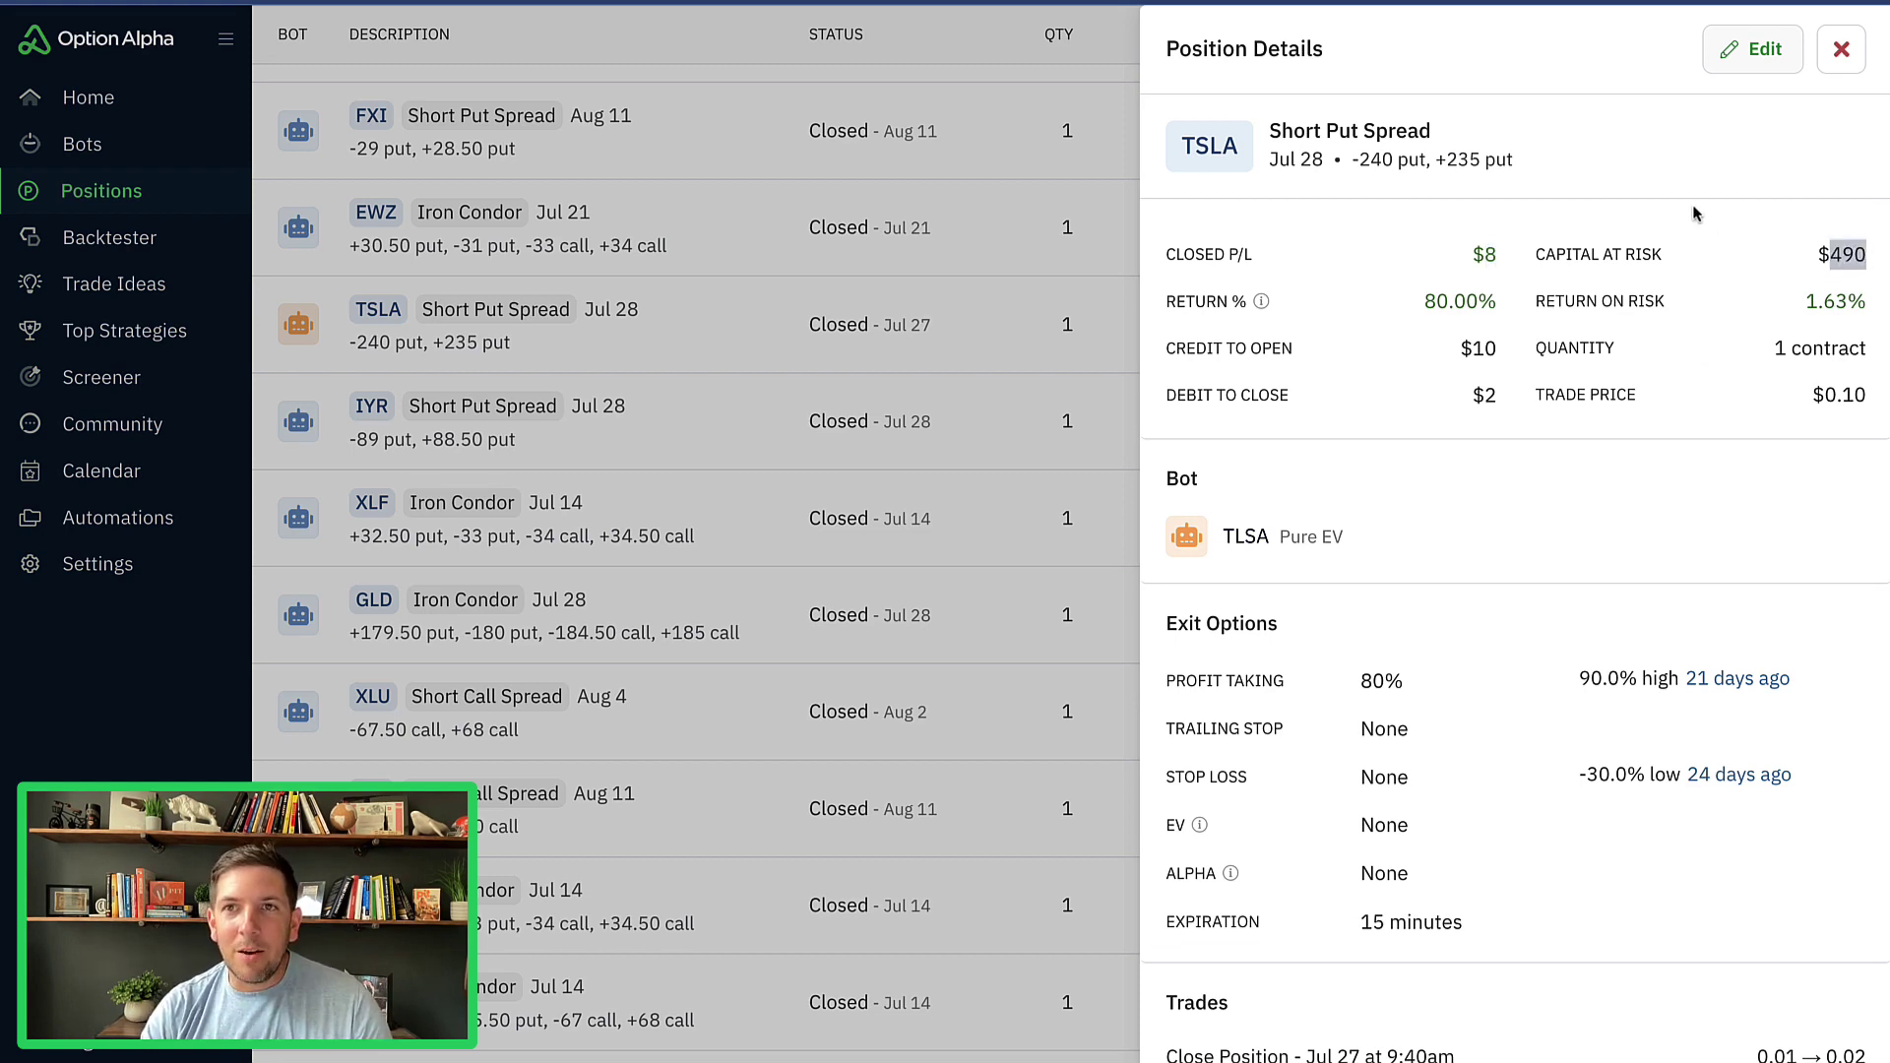
scroll(1695, 214, "down", 8)
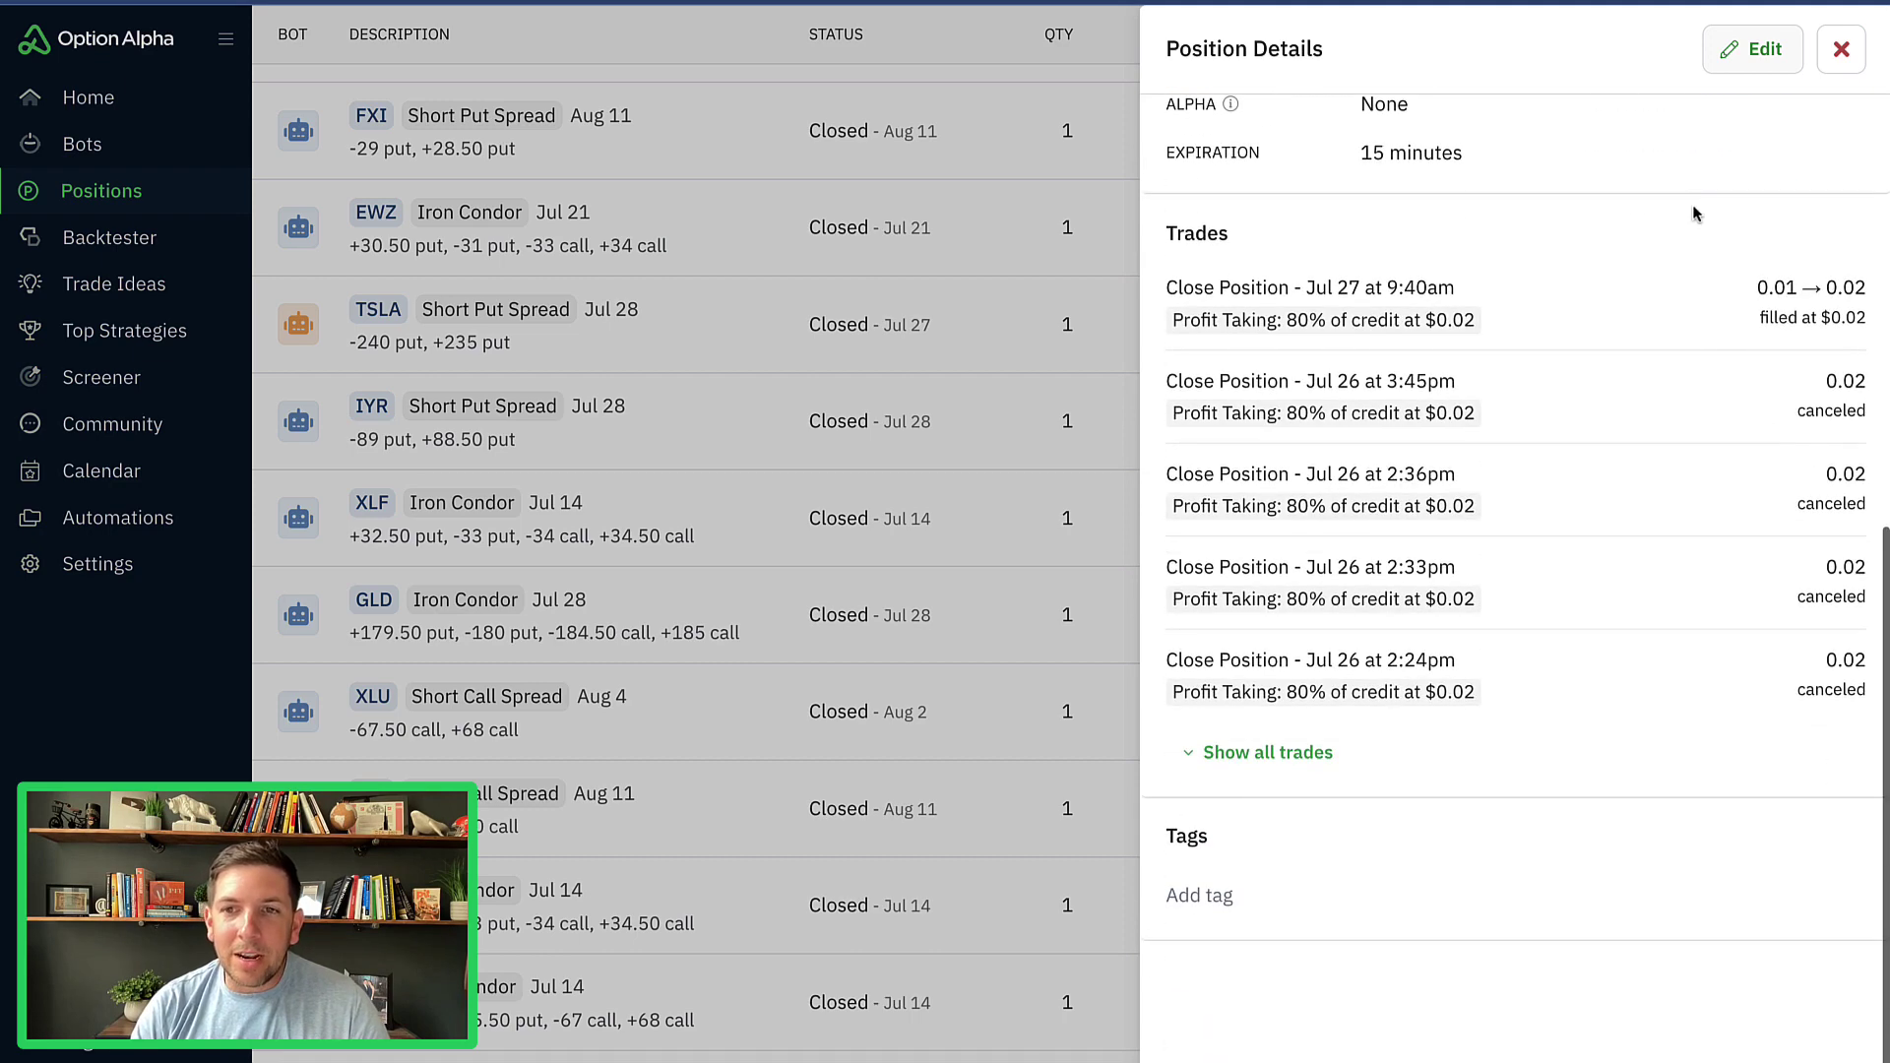
scroll(1695, 213, "up", 8)
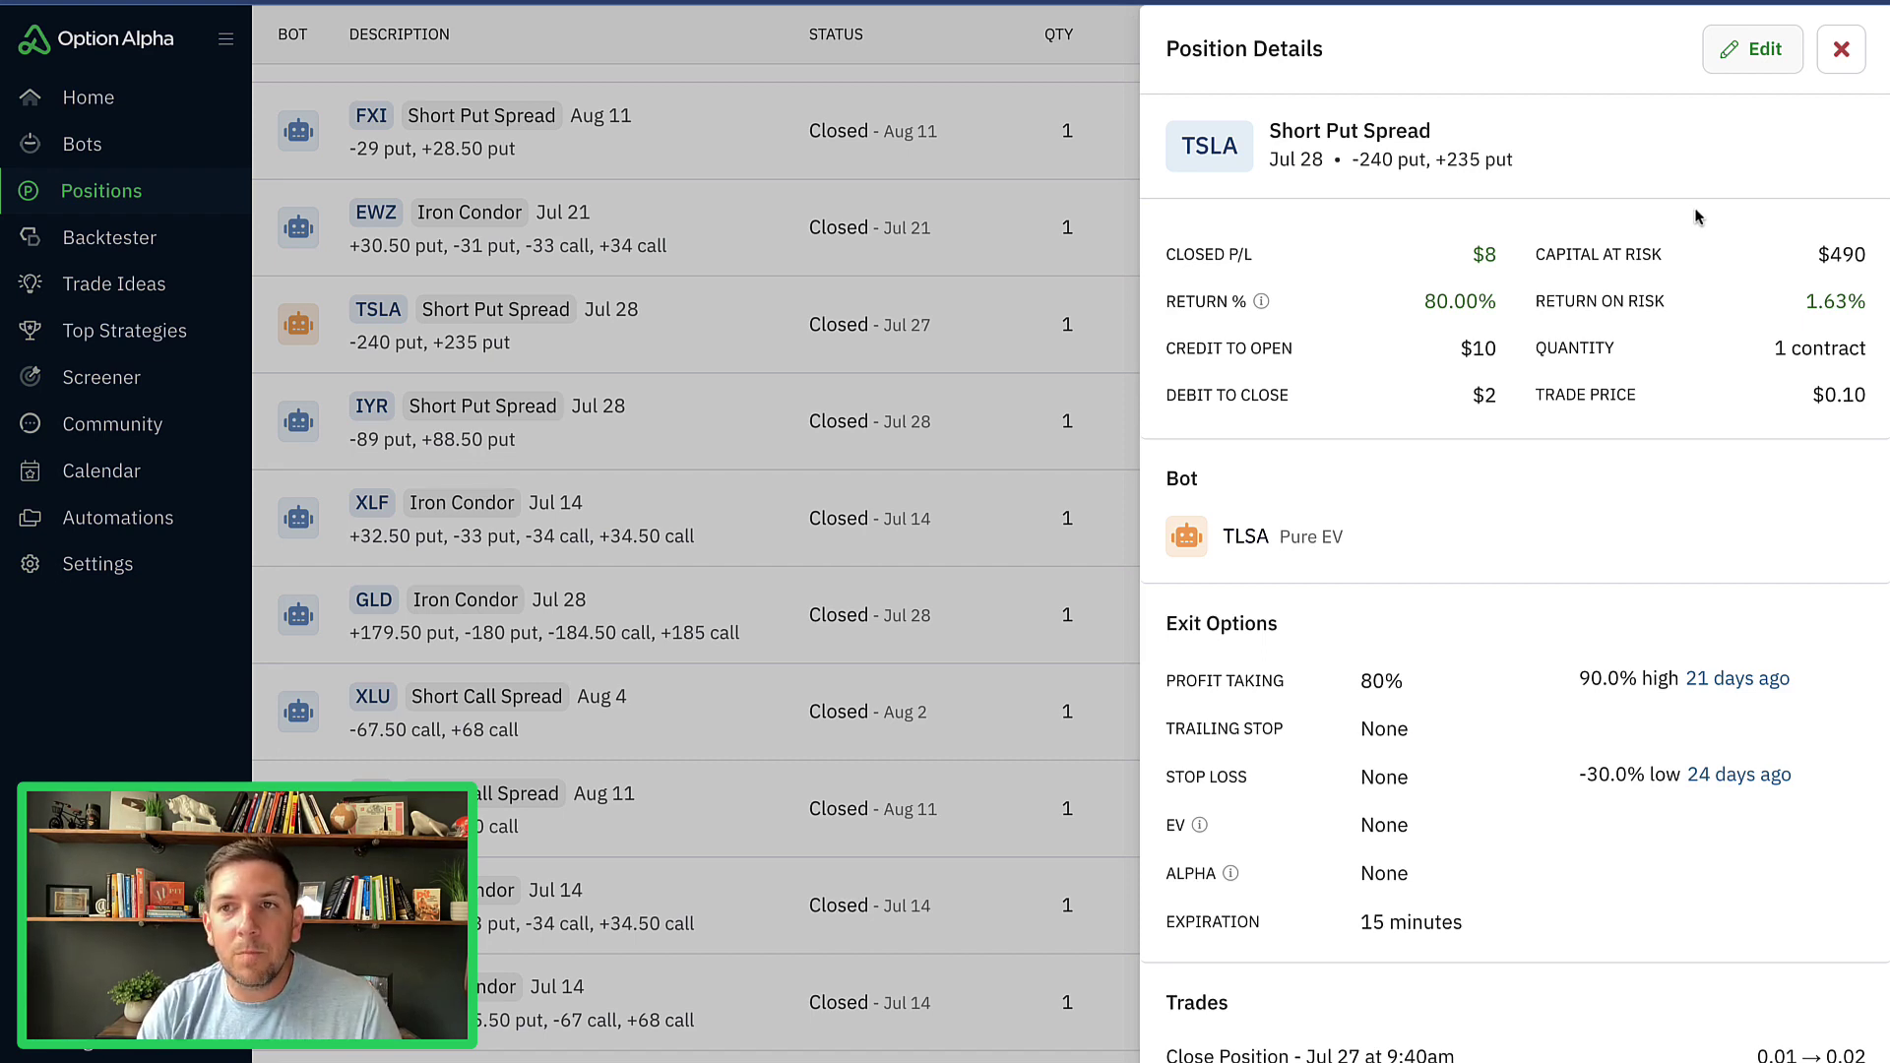
Step: Show all TSLA trades and scroll through them, including the canceled $0.02 closing orders
scroll(1699, 218, "down", 5)
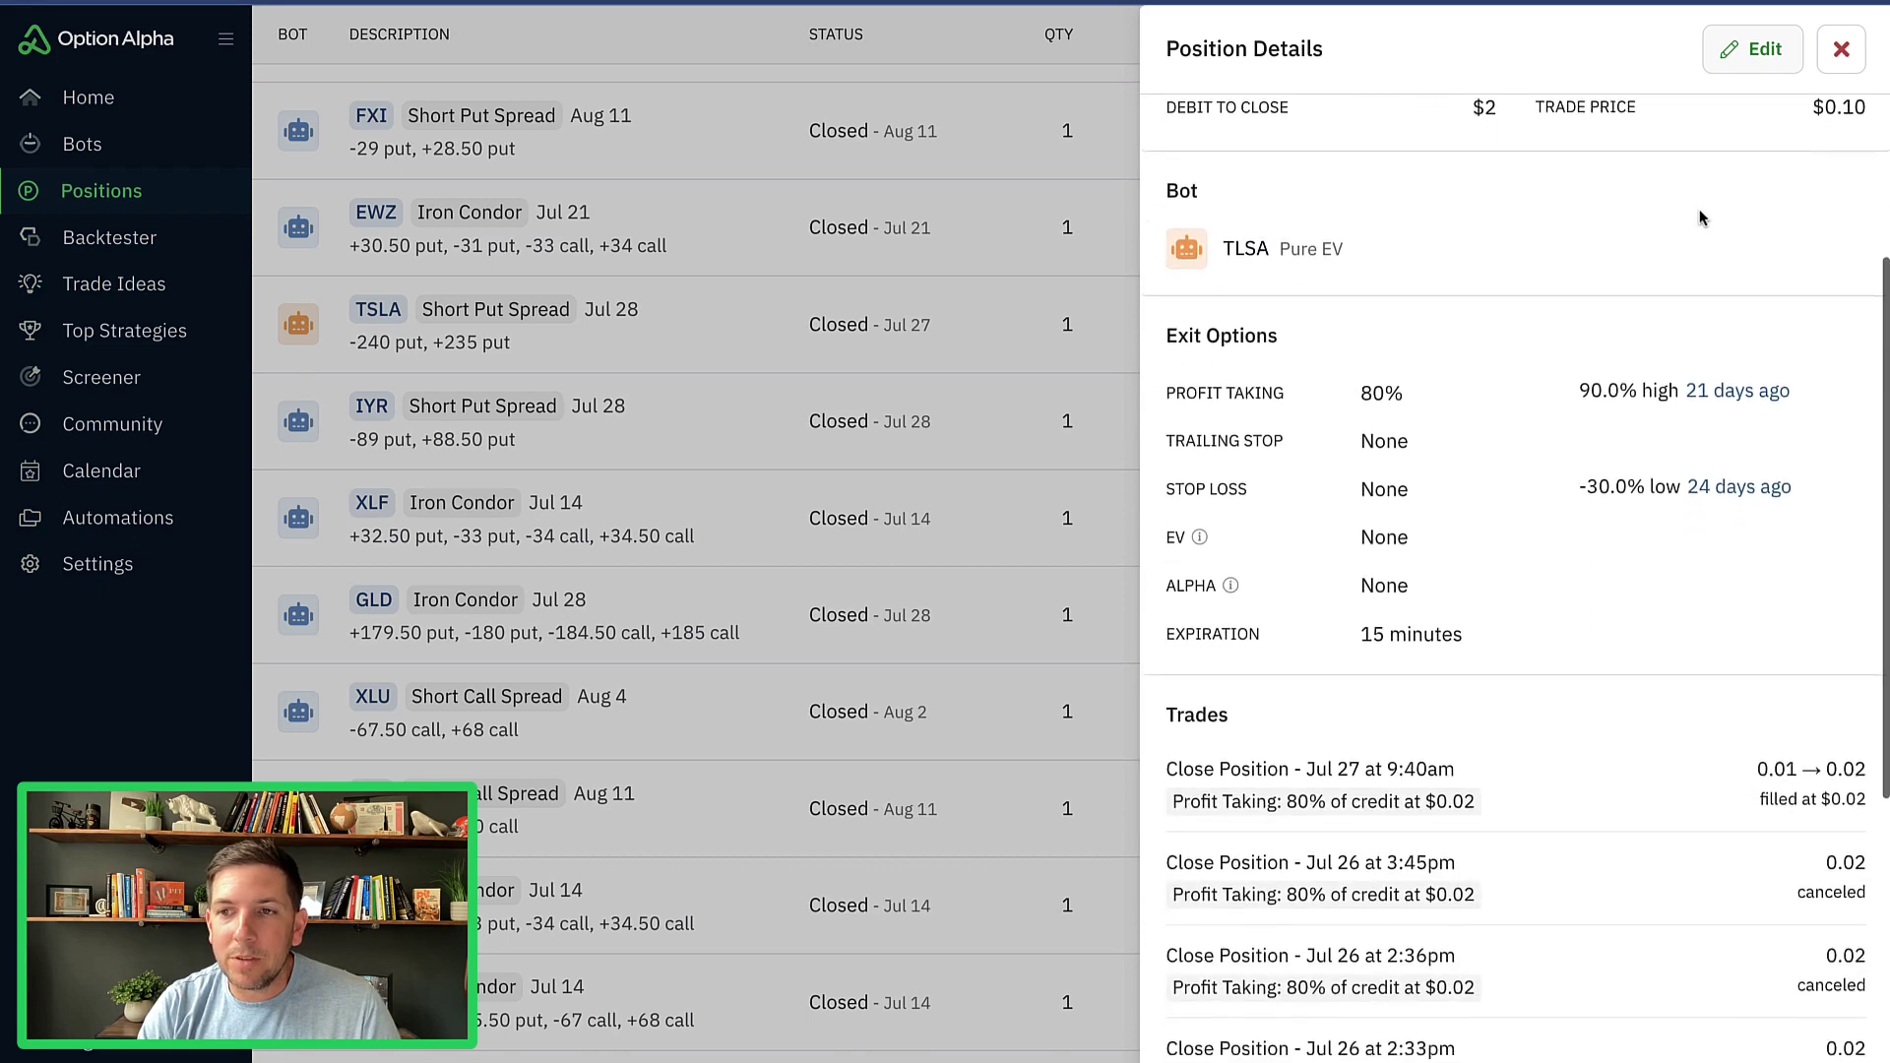
scroll(1615, 532, "down", 1)
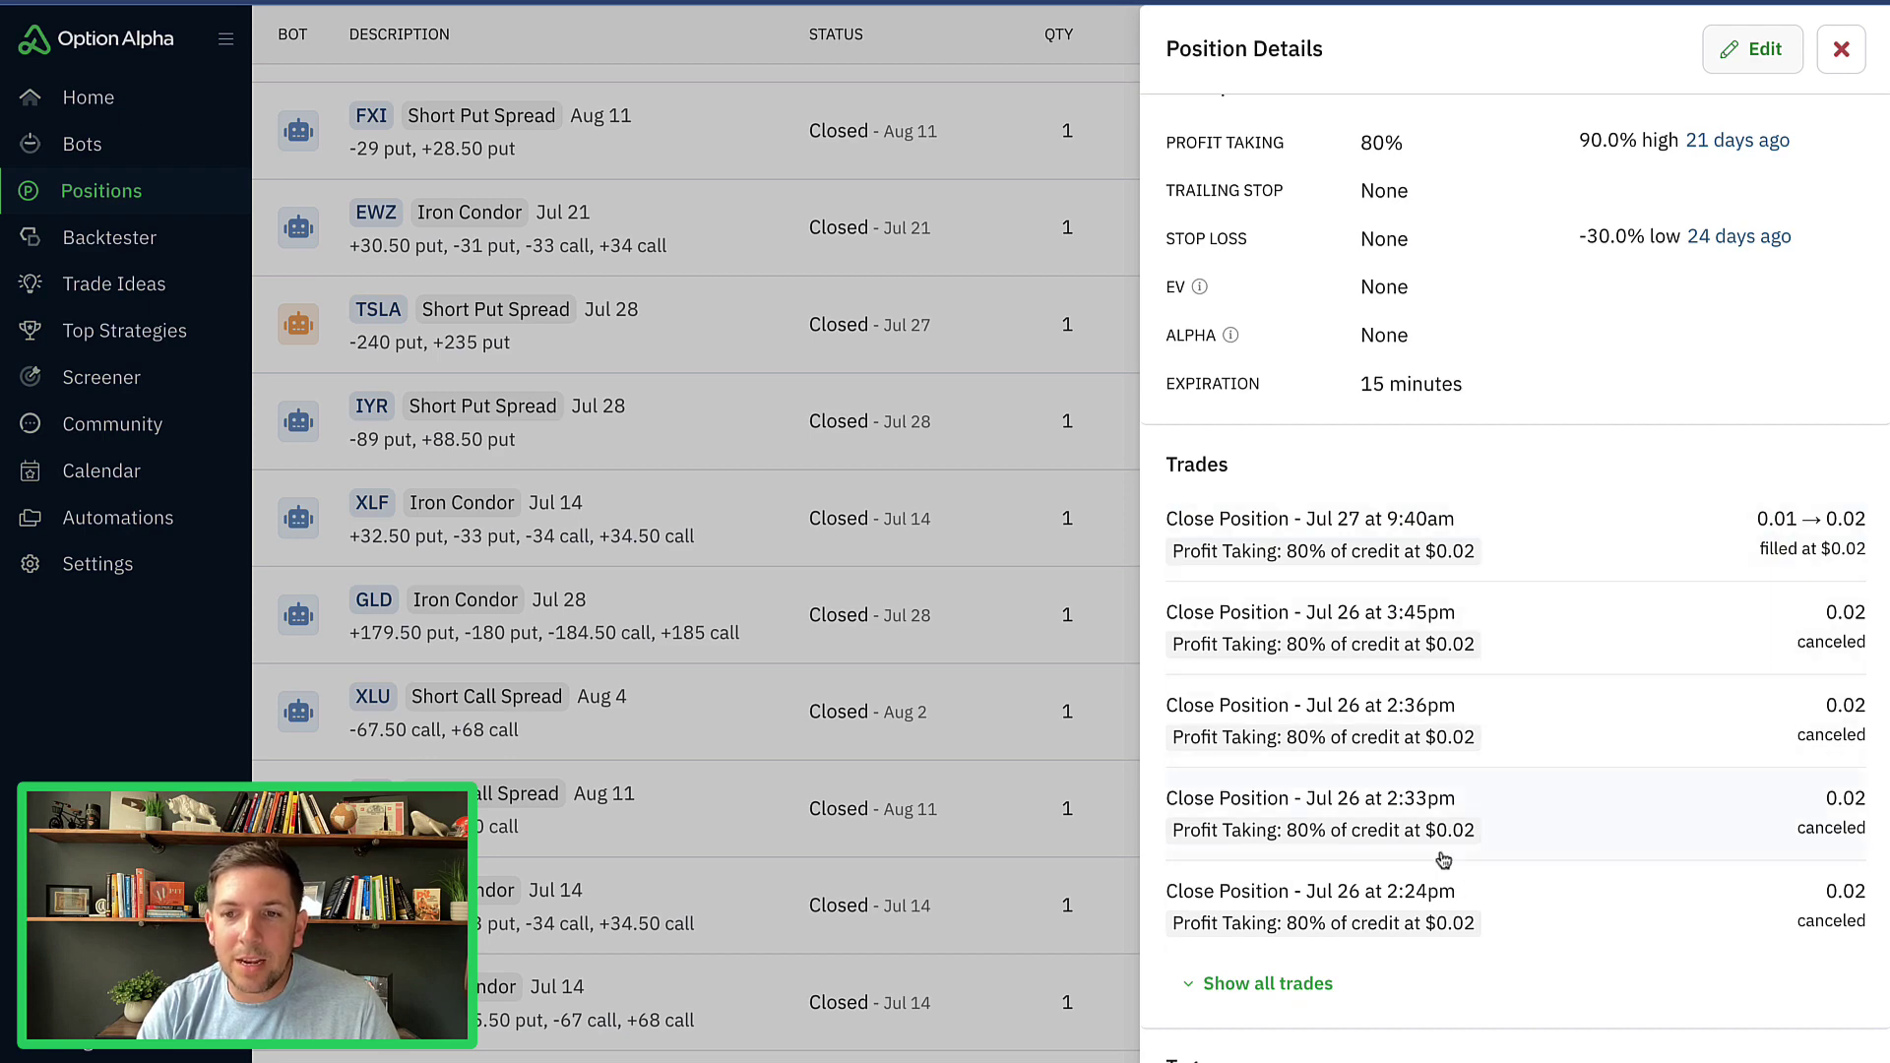
left_click(1315, 984)
scroll(1532, 676, "down", 5)
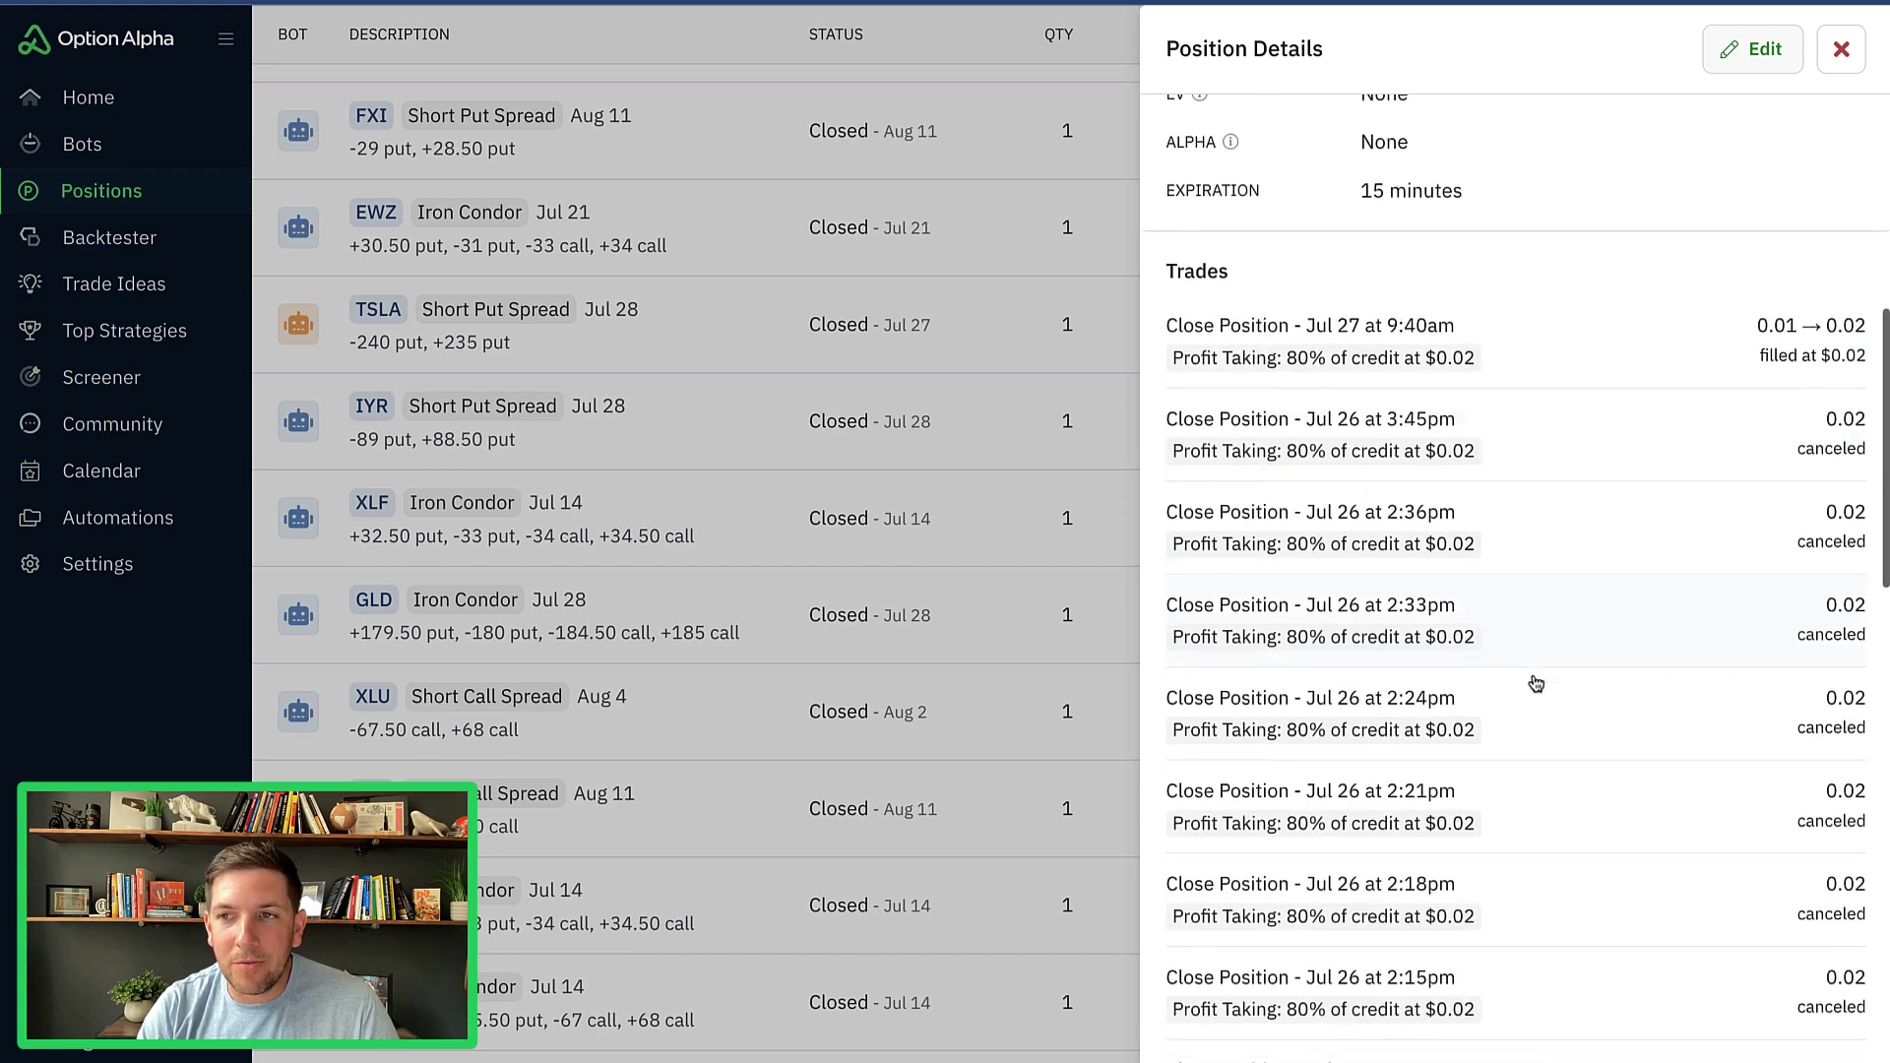
scroll(1547, 709, "down", 4)
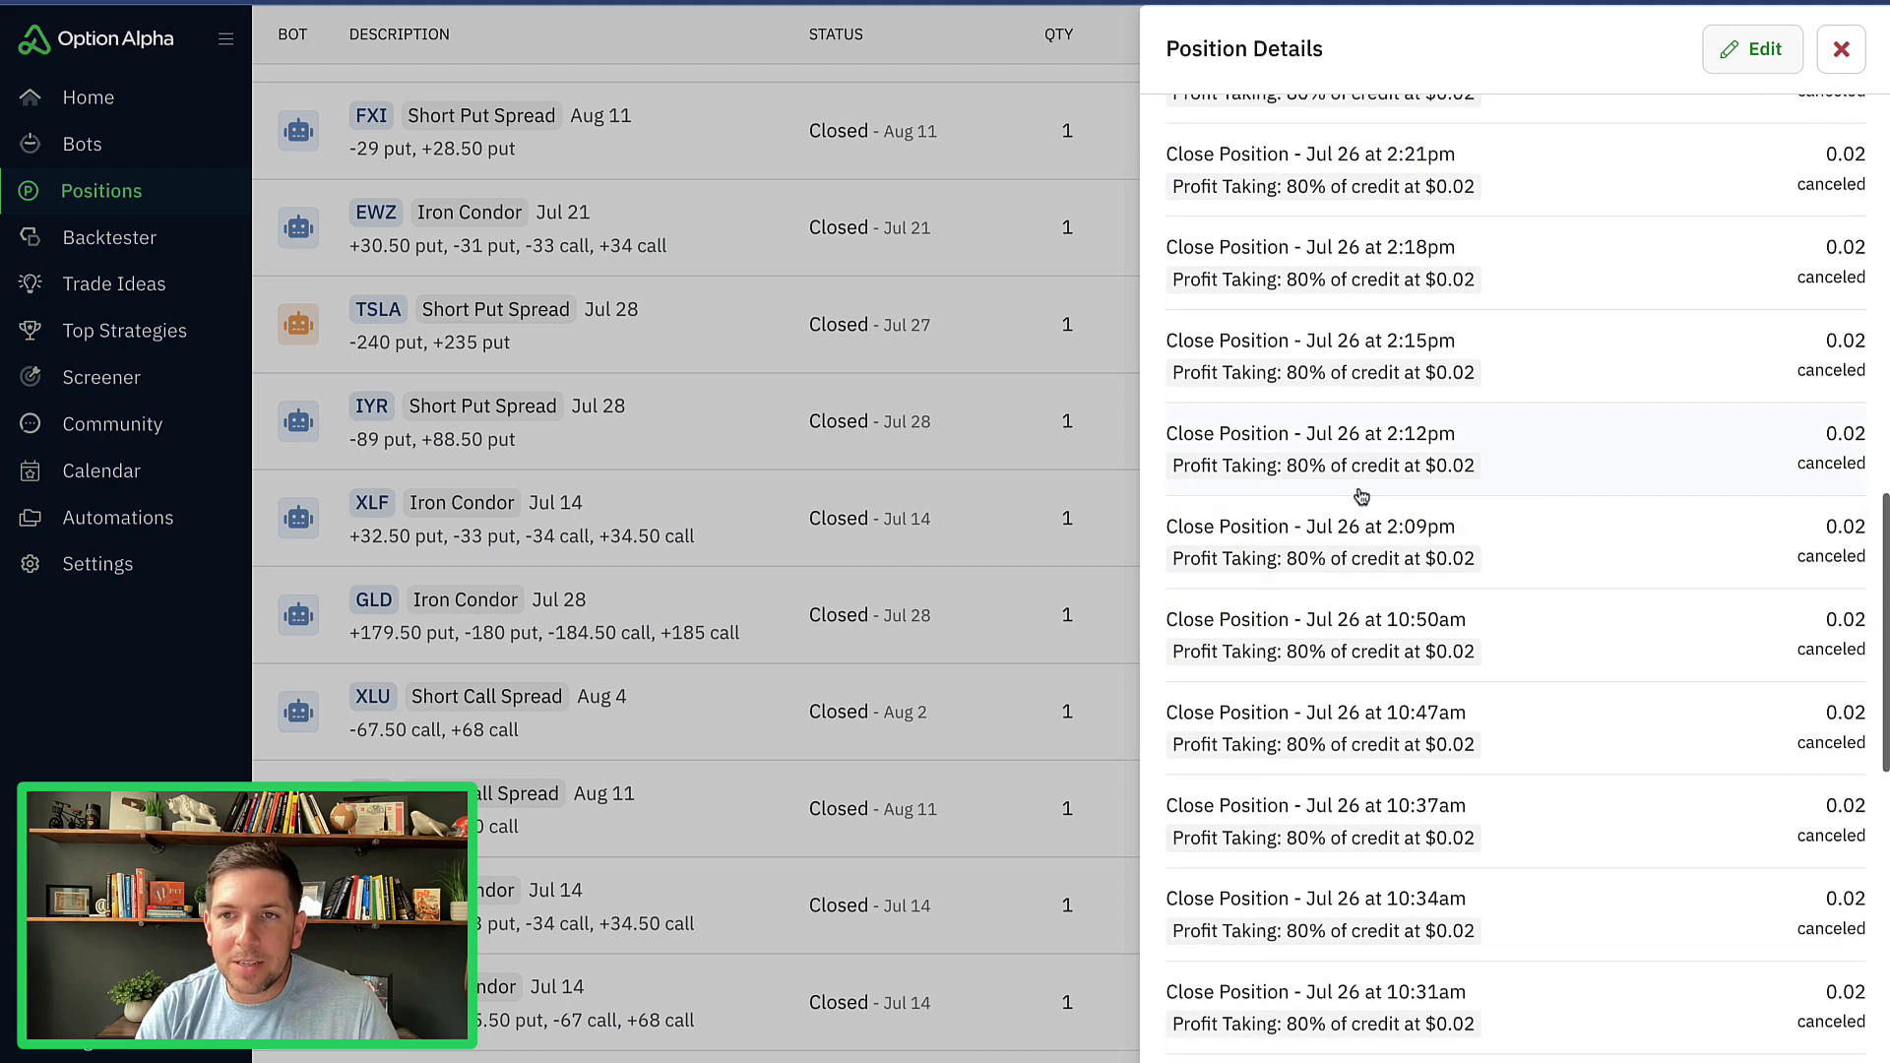
scroll(1558, 639, "down", 8)
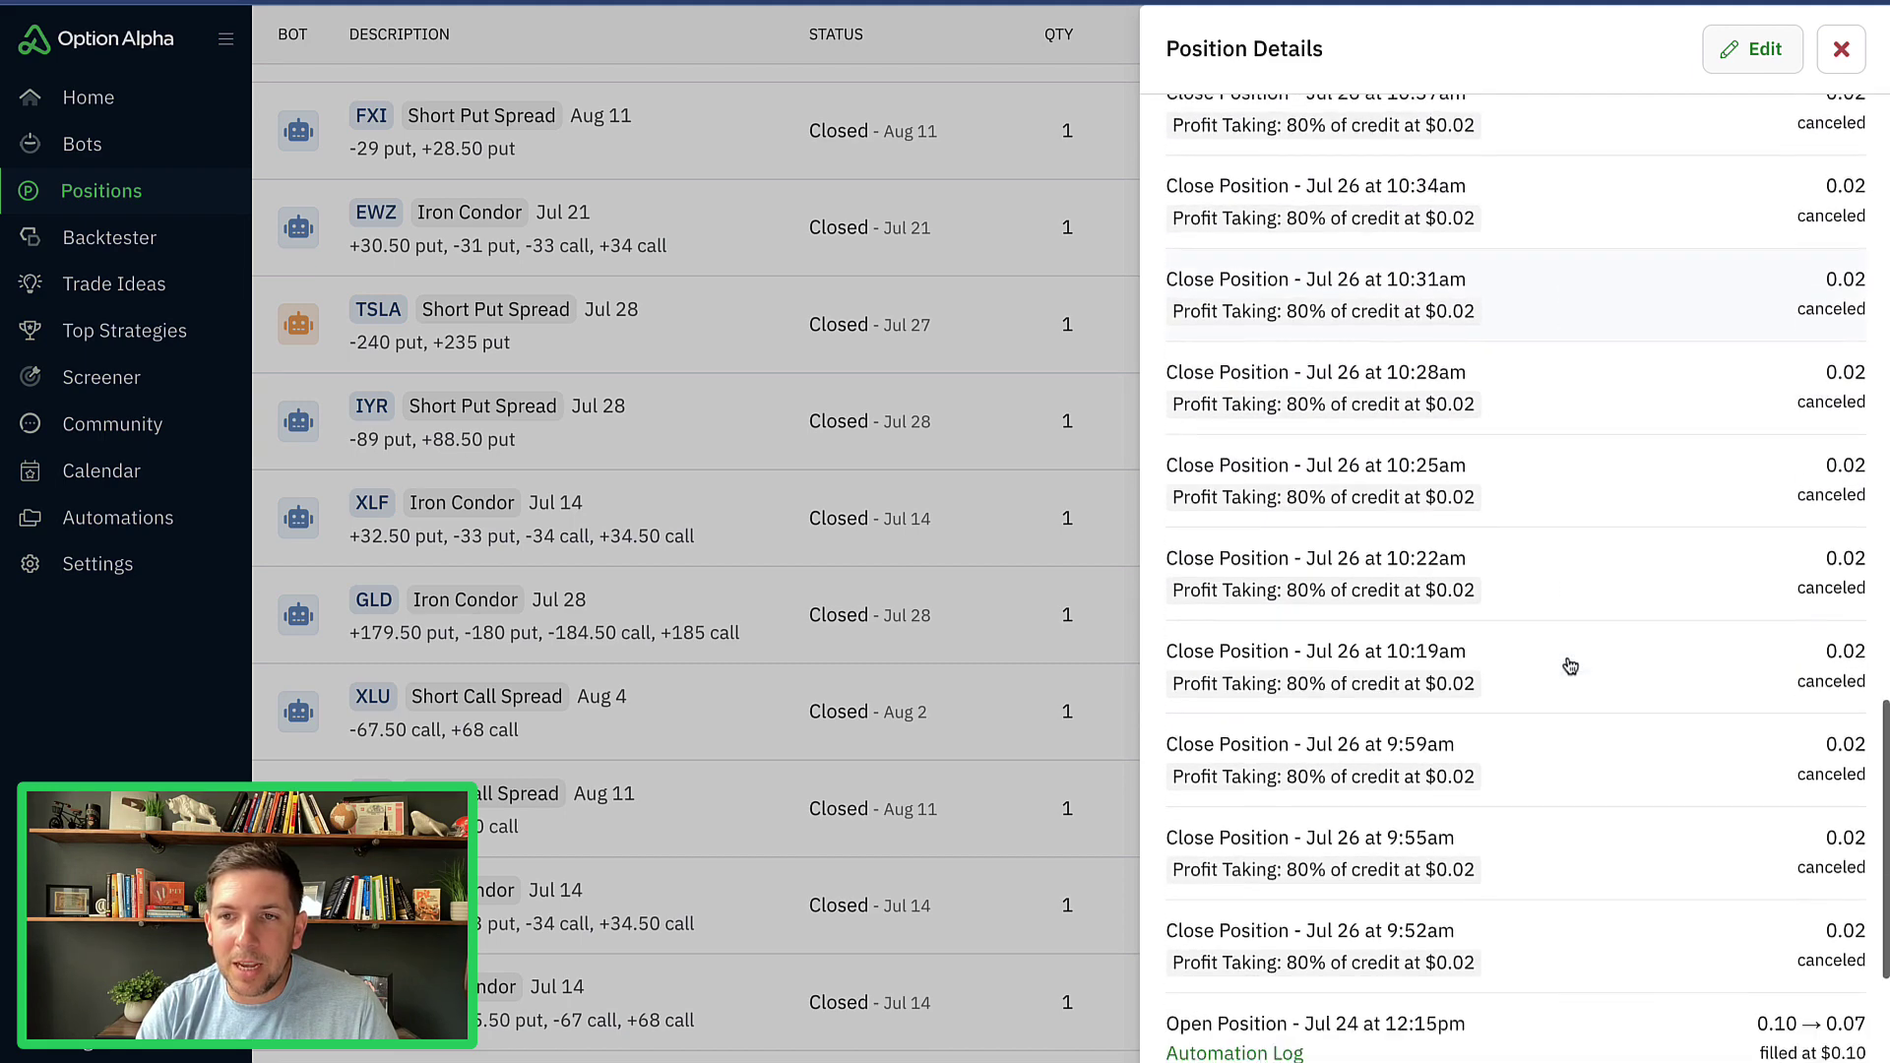
scroll(1570, 667, "up", 15)
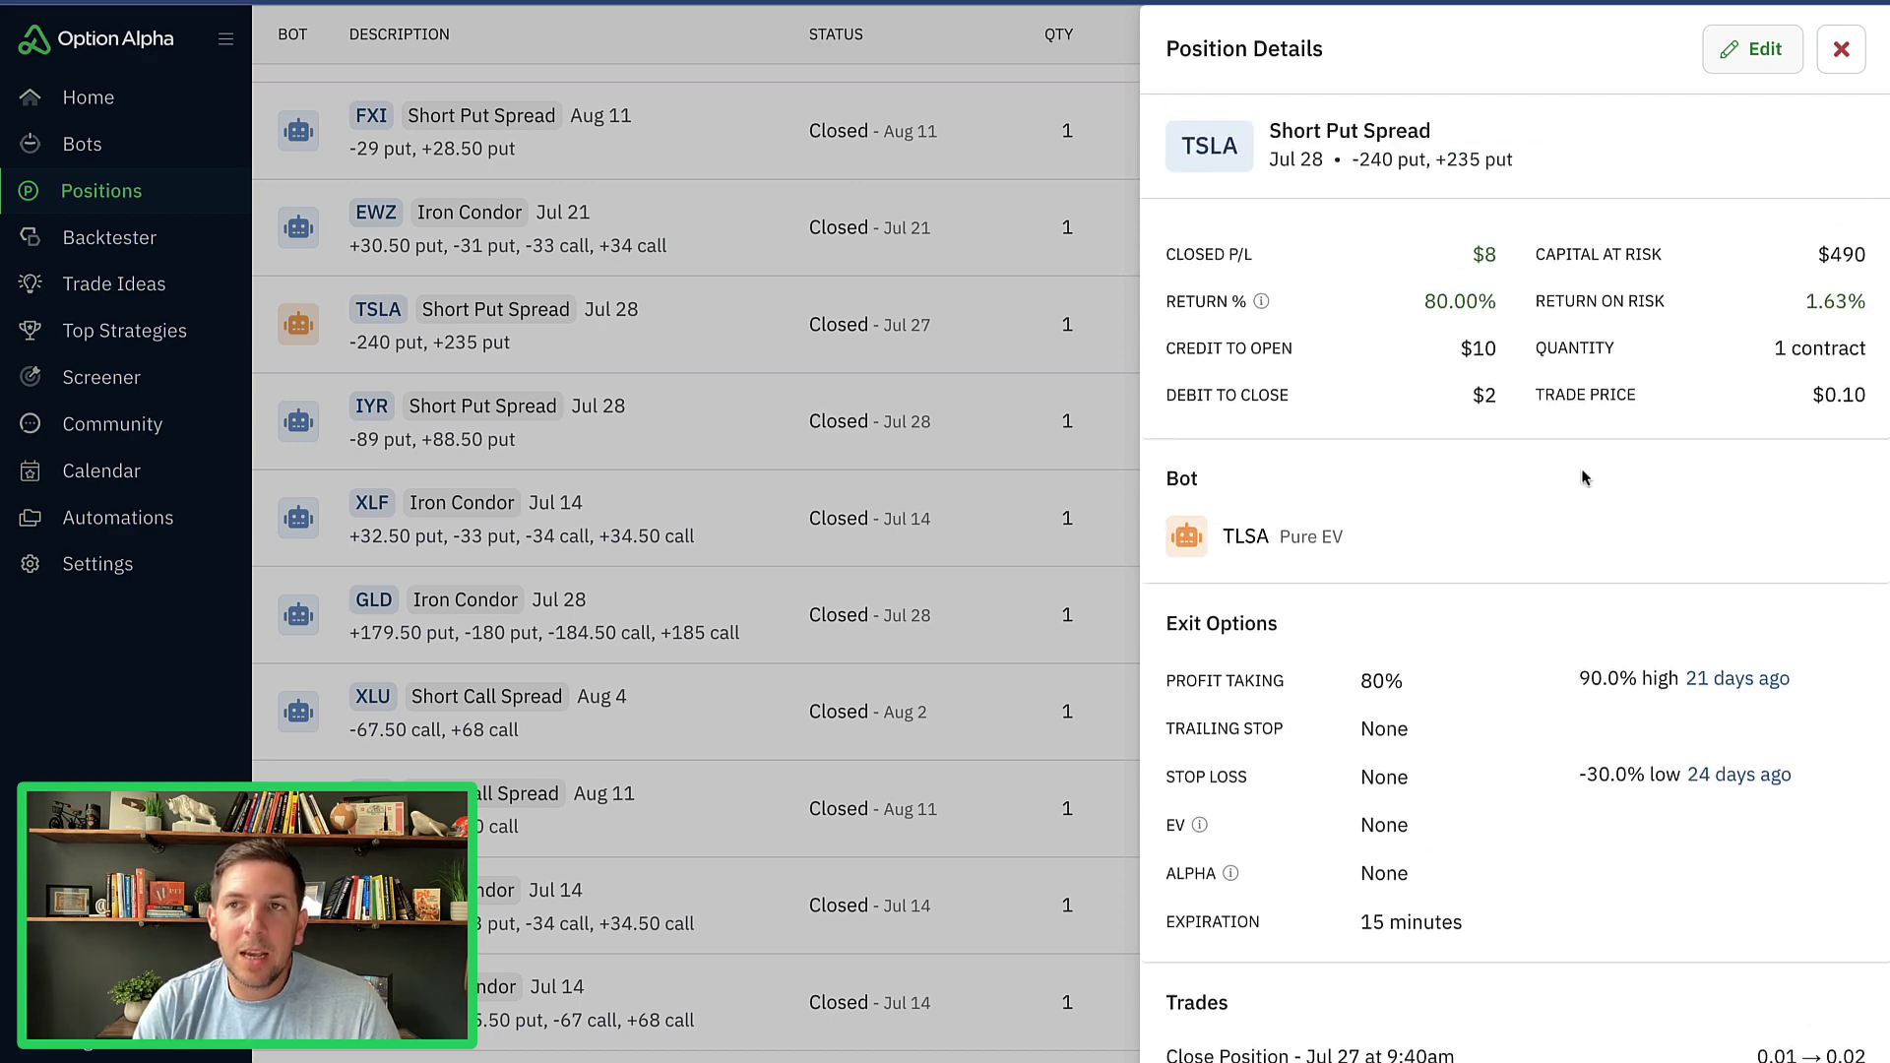
Step: Close the TSLA details and scroll the closed positions table, ending at the +$1 TLT Iron Condor
left_click(1837, 51)
scroll(1458, 257, "down", 1)
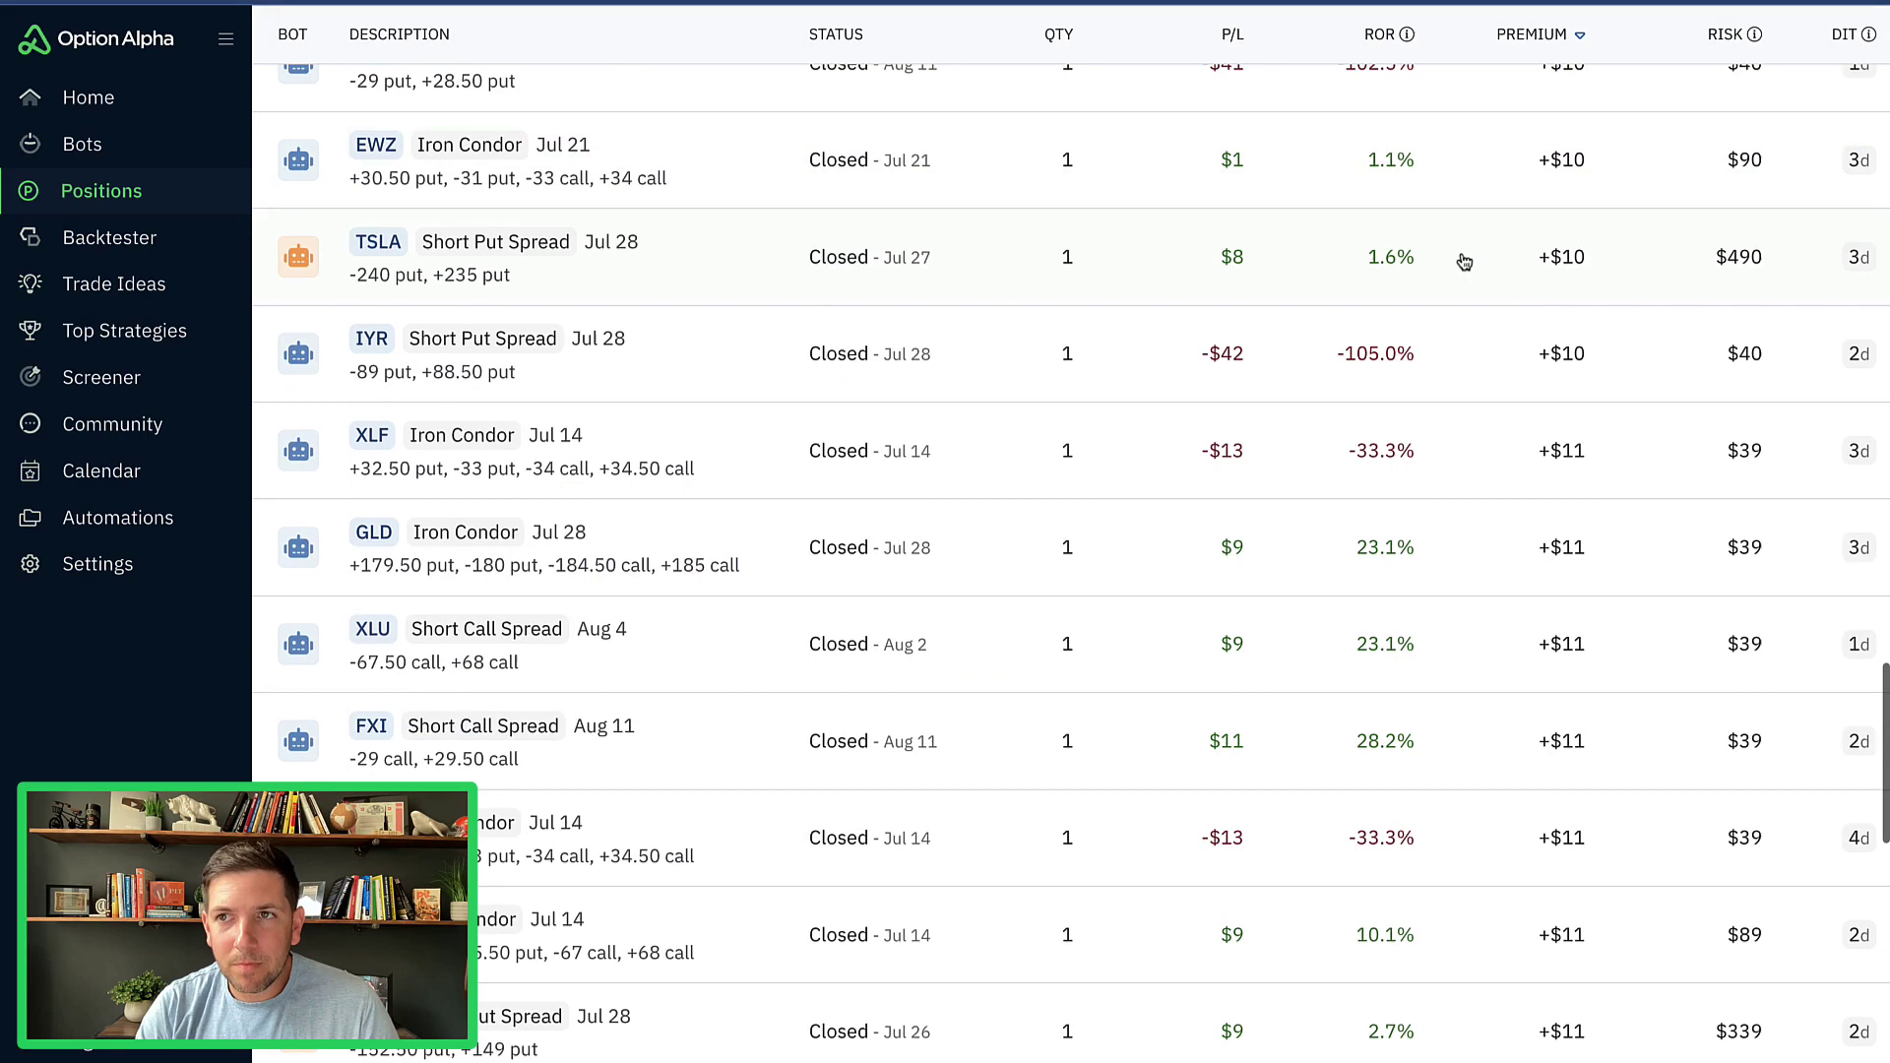
scroll(1465, 262, "down", 2)
scroll(1466, 262, "down", 7)
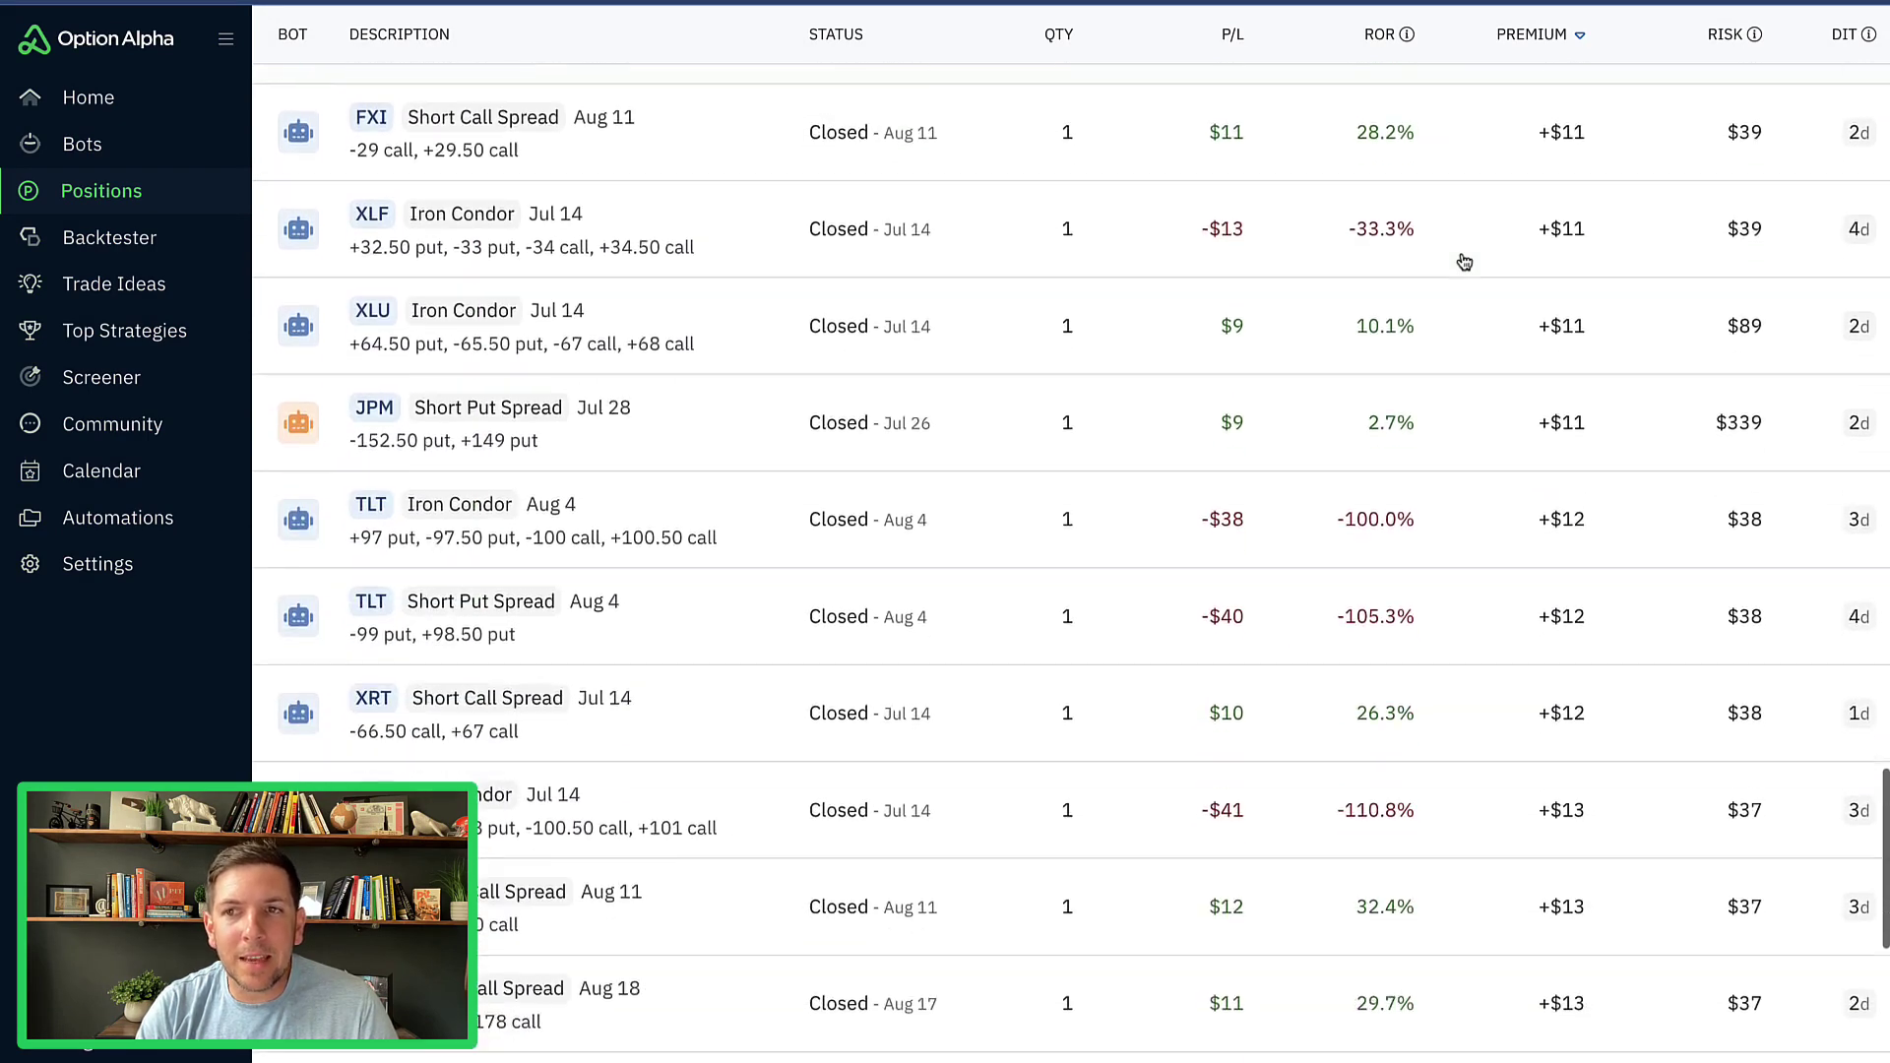
scroll(1465, 262, "down", 2)
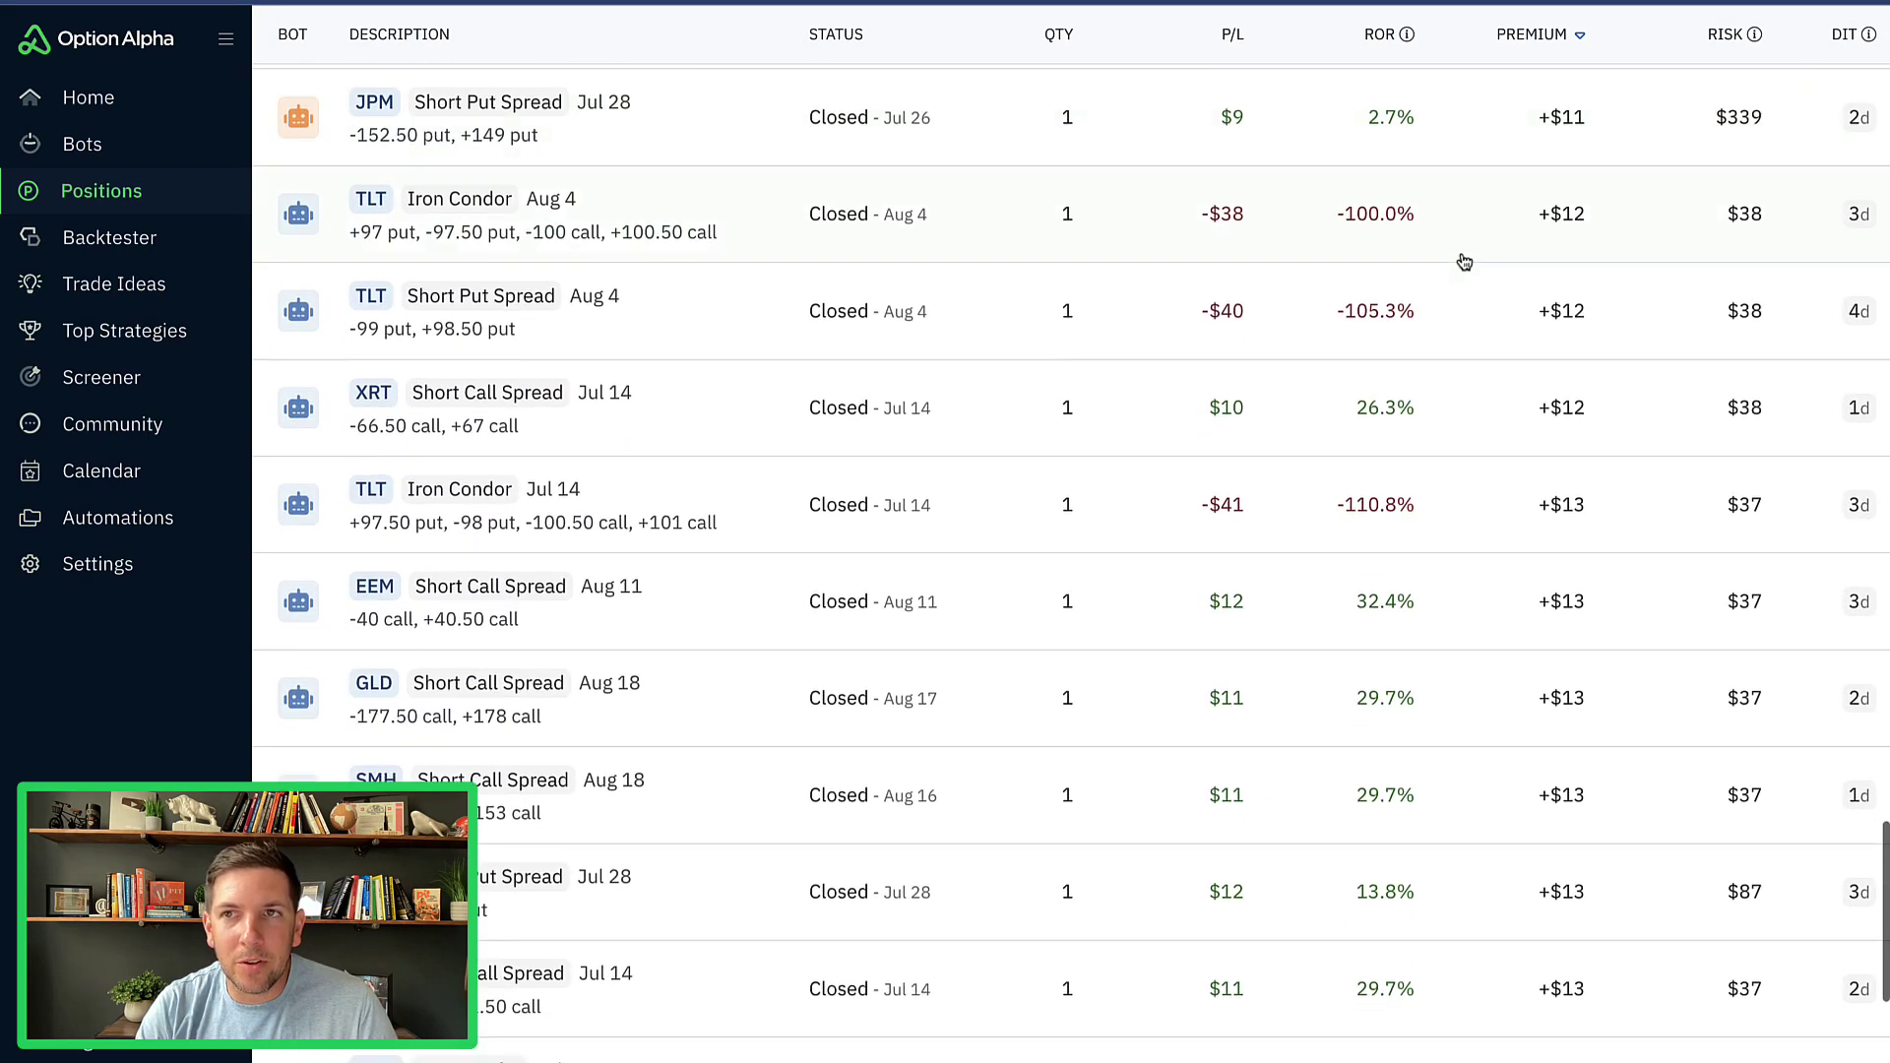
scroll(1465, 262, "down", 2)
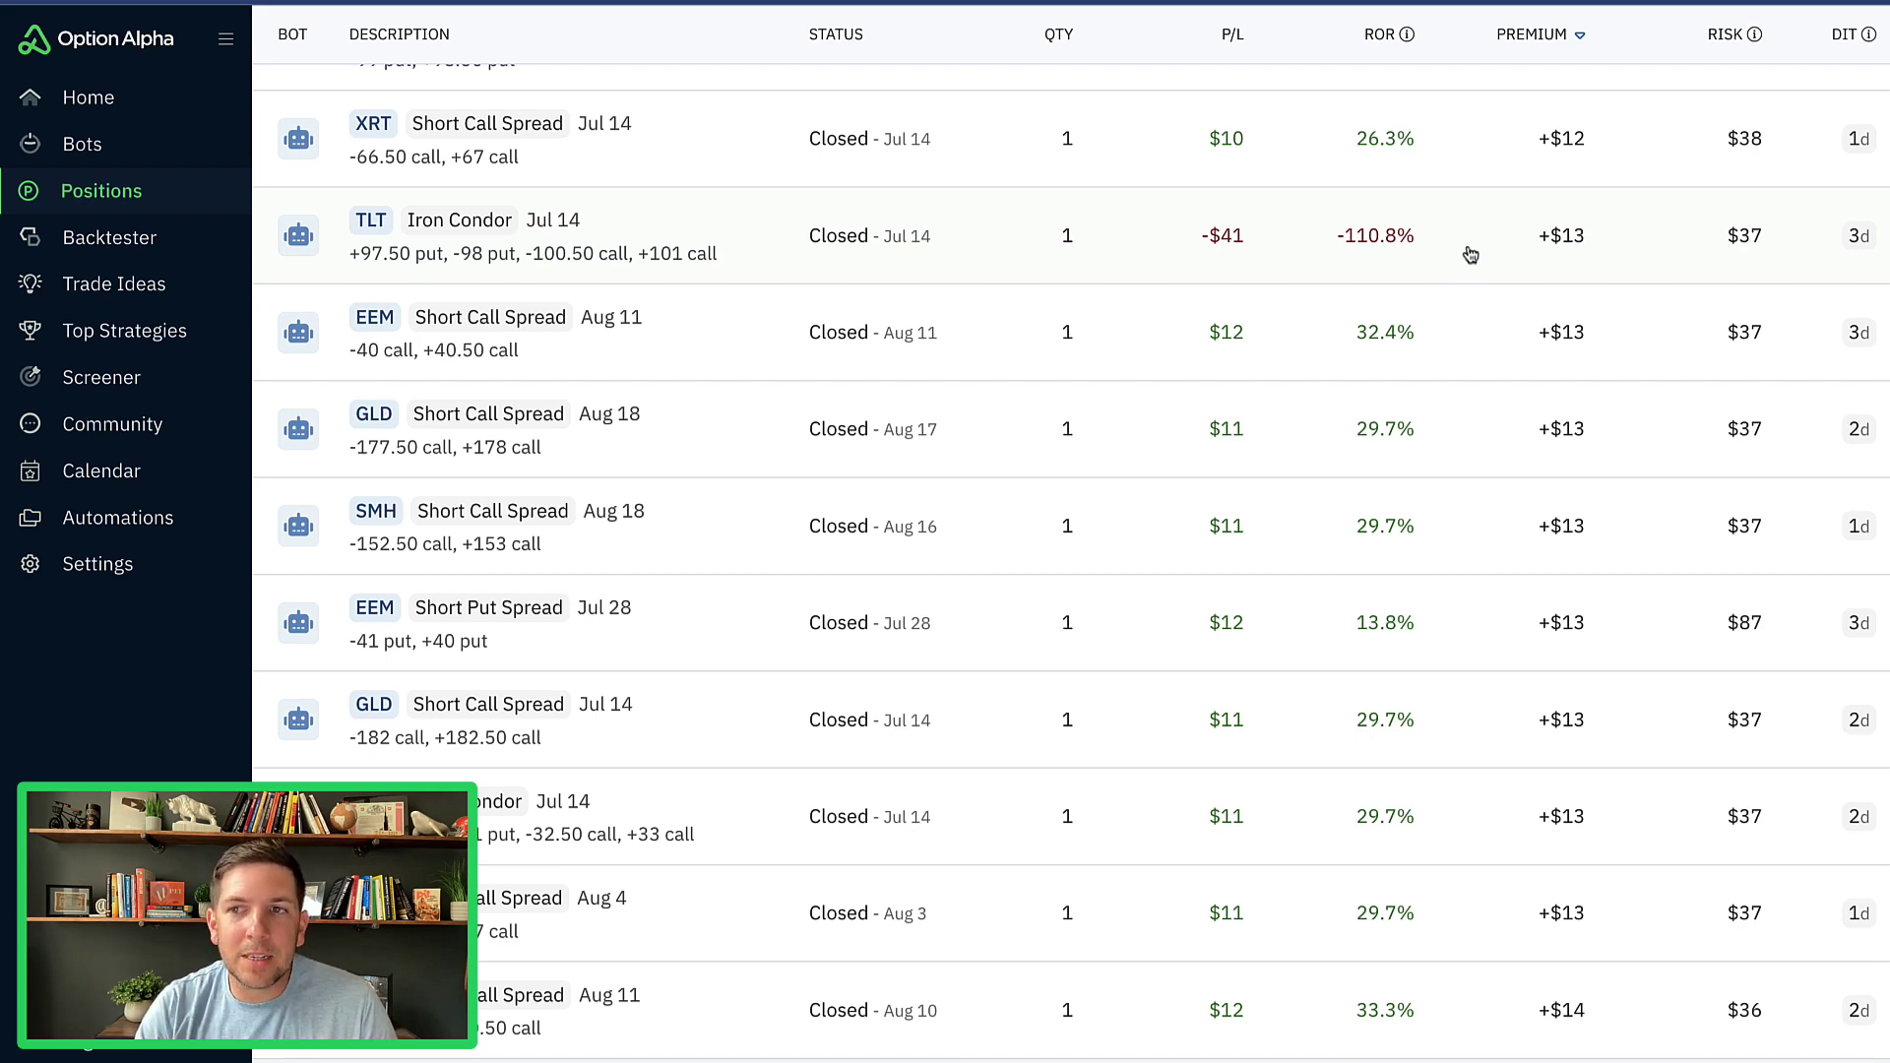
scroll(1467, 254, "down", 1)
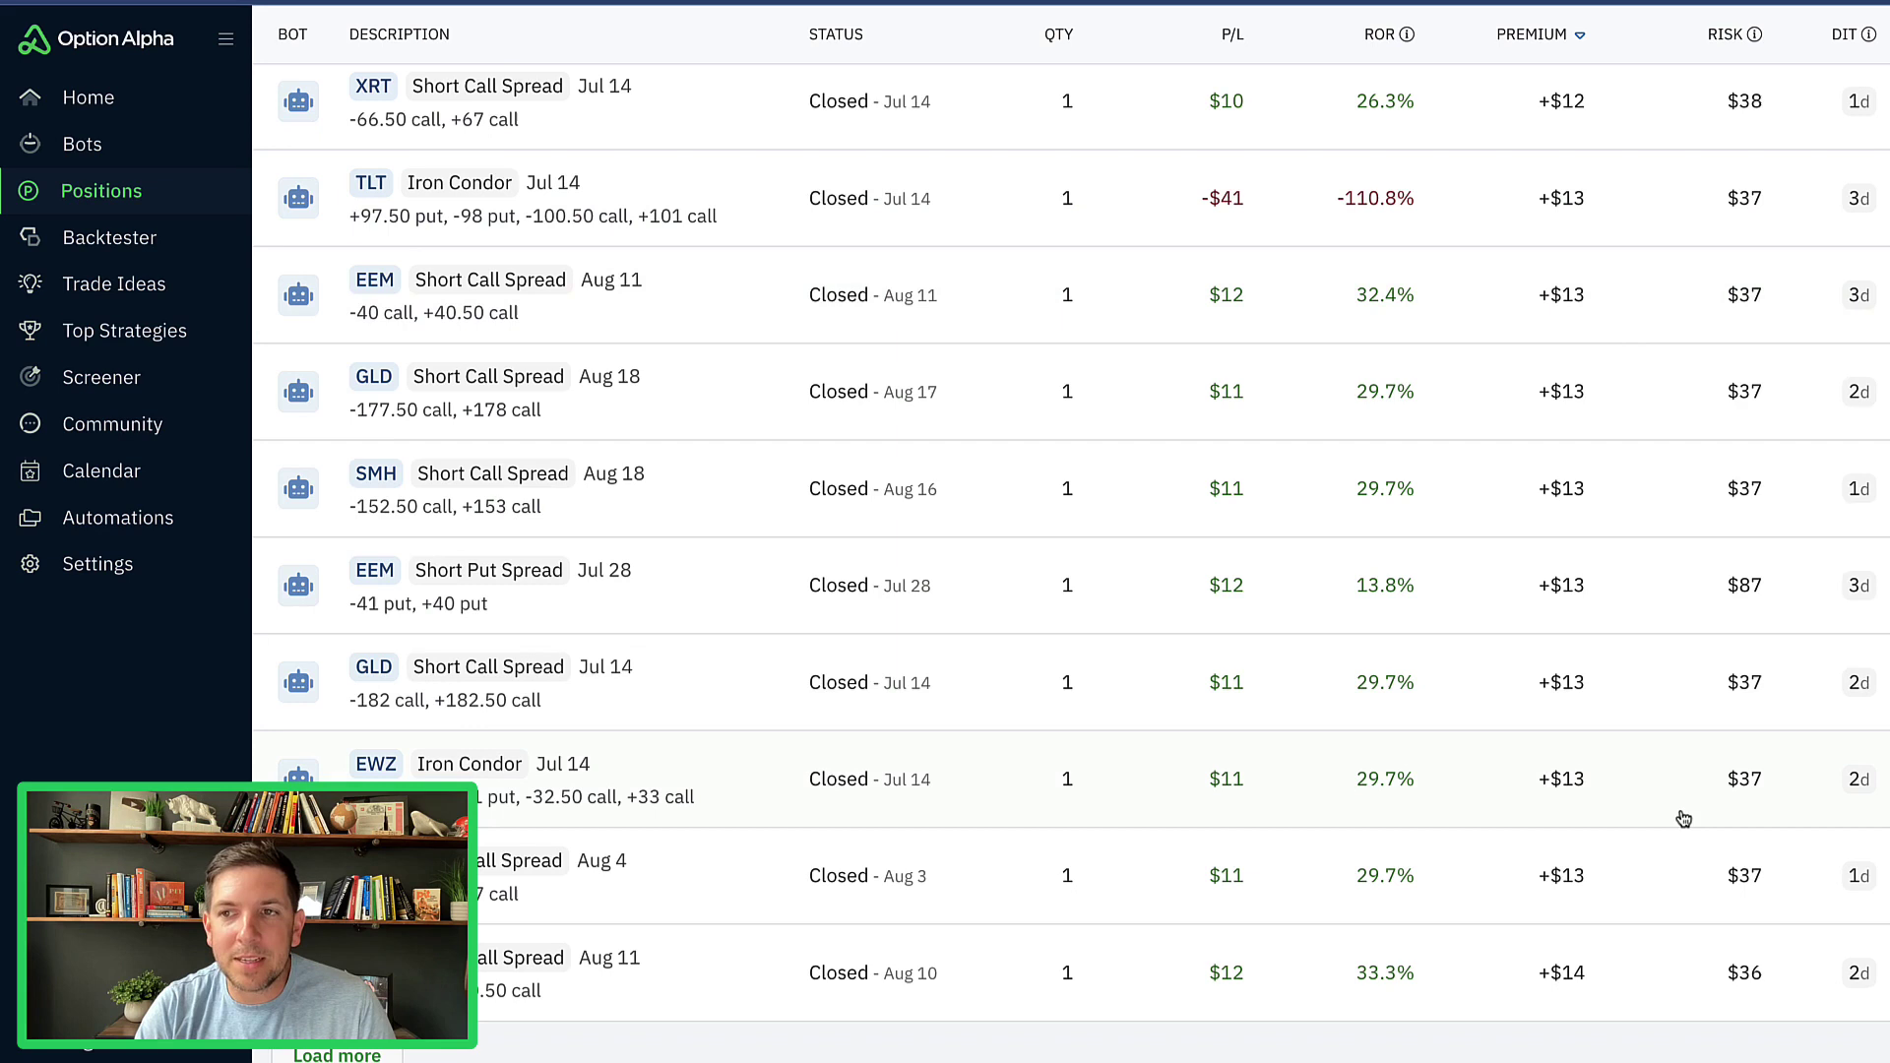
scroll(1474, 791, "up", 1)
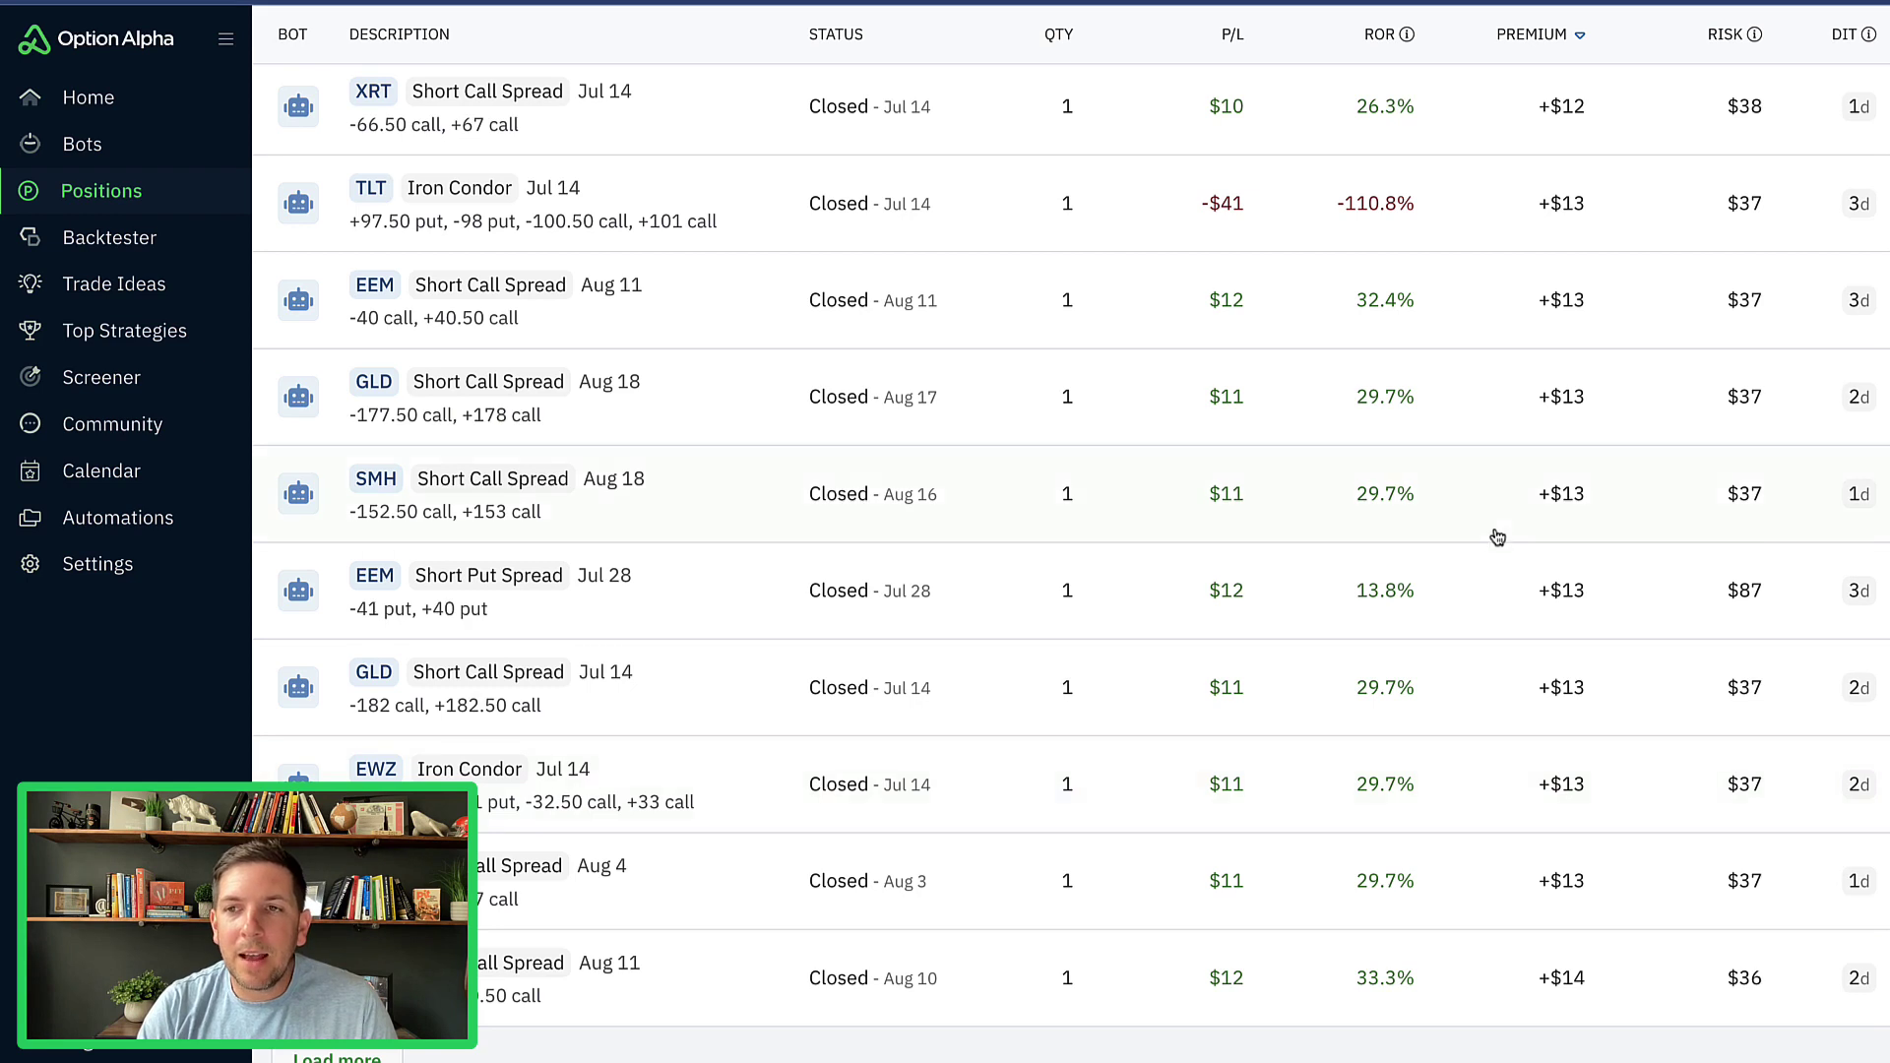
scroll(1493, 609, "down", 1)
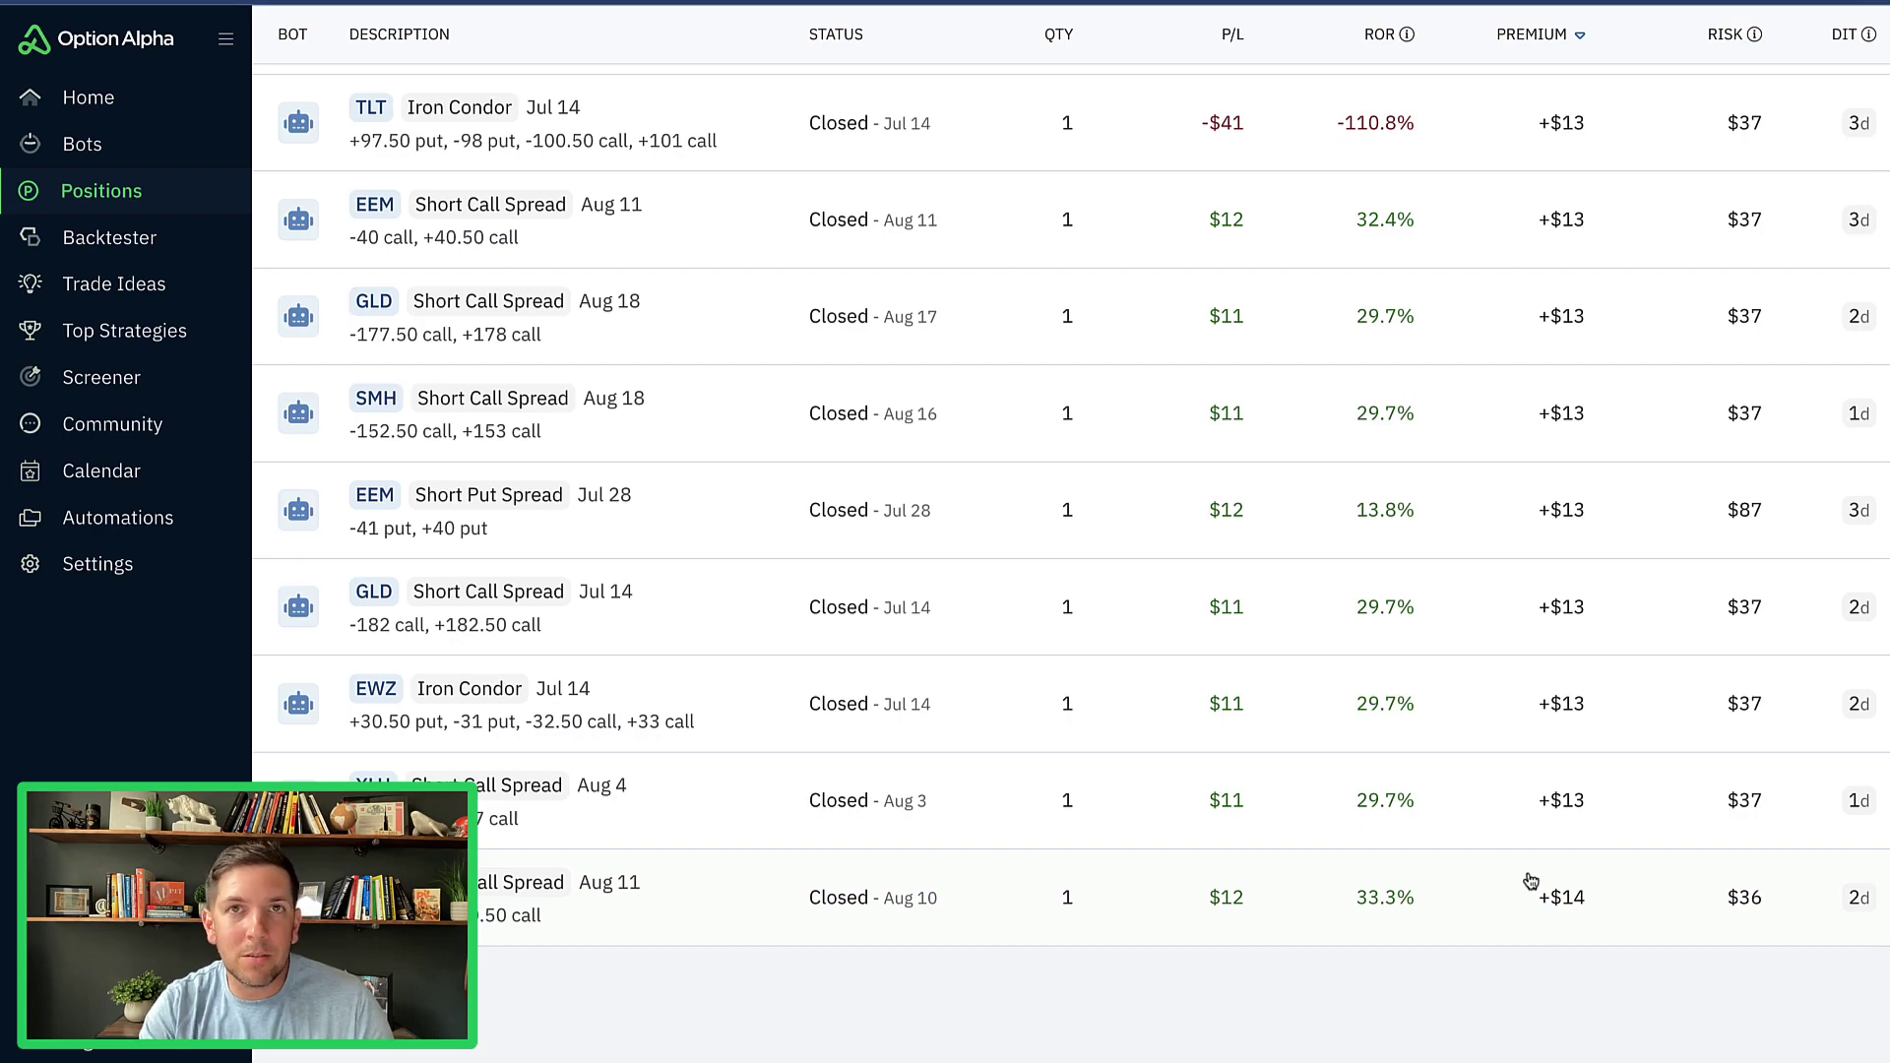
scroll(1237, 529, "up", 4)
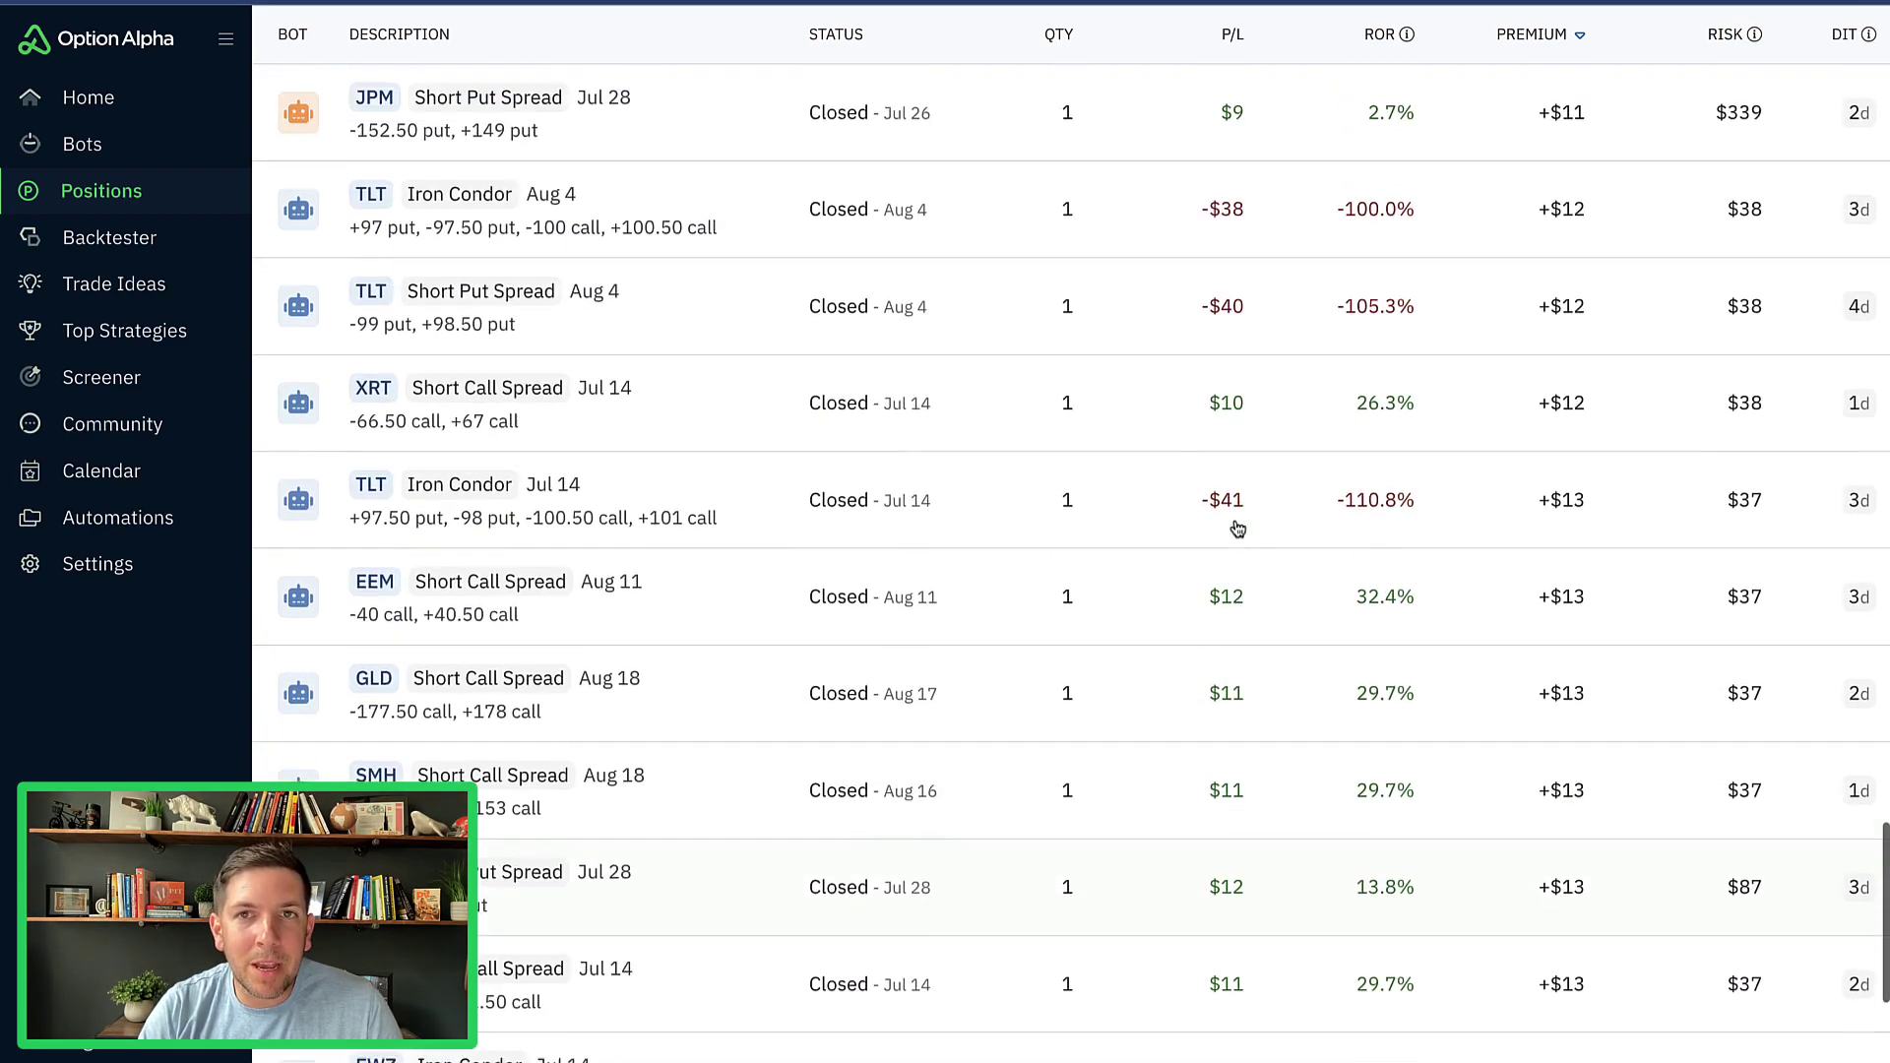
scroll(1237, 529, "up", 15)
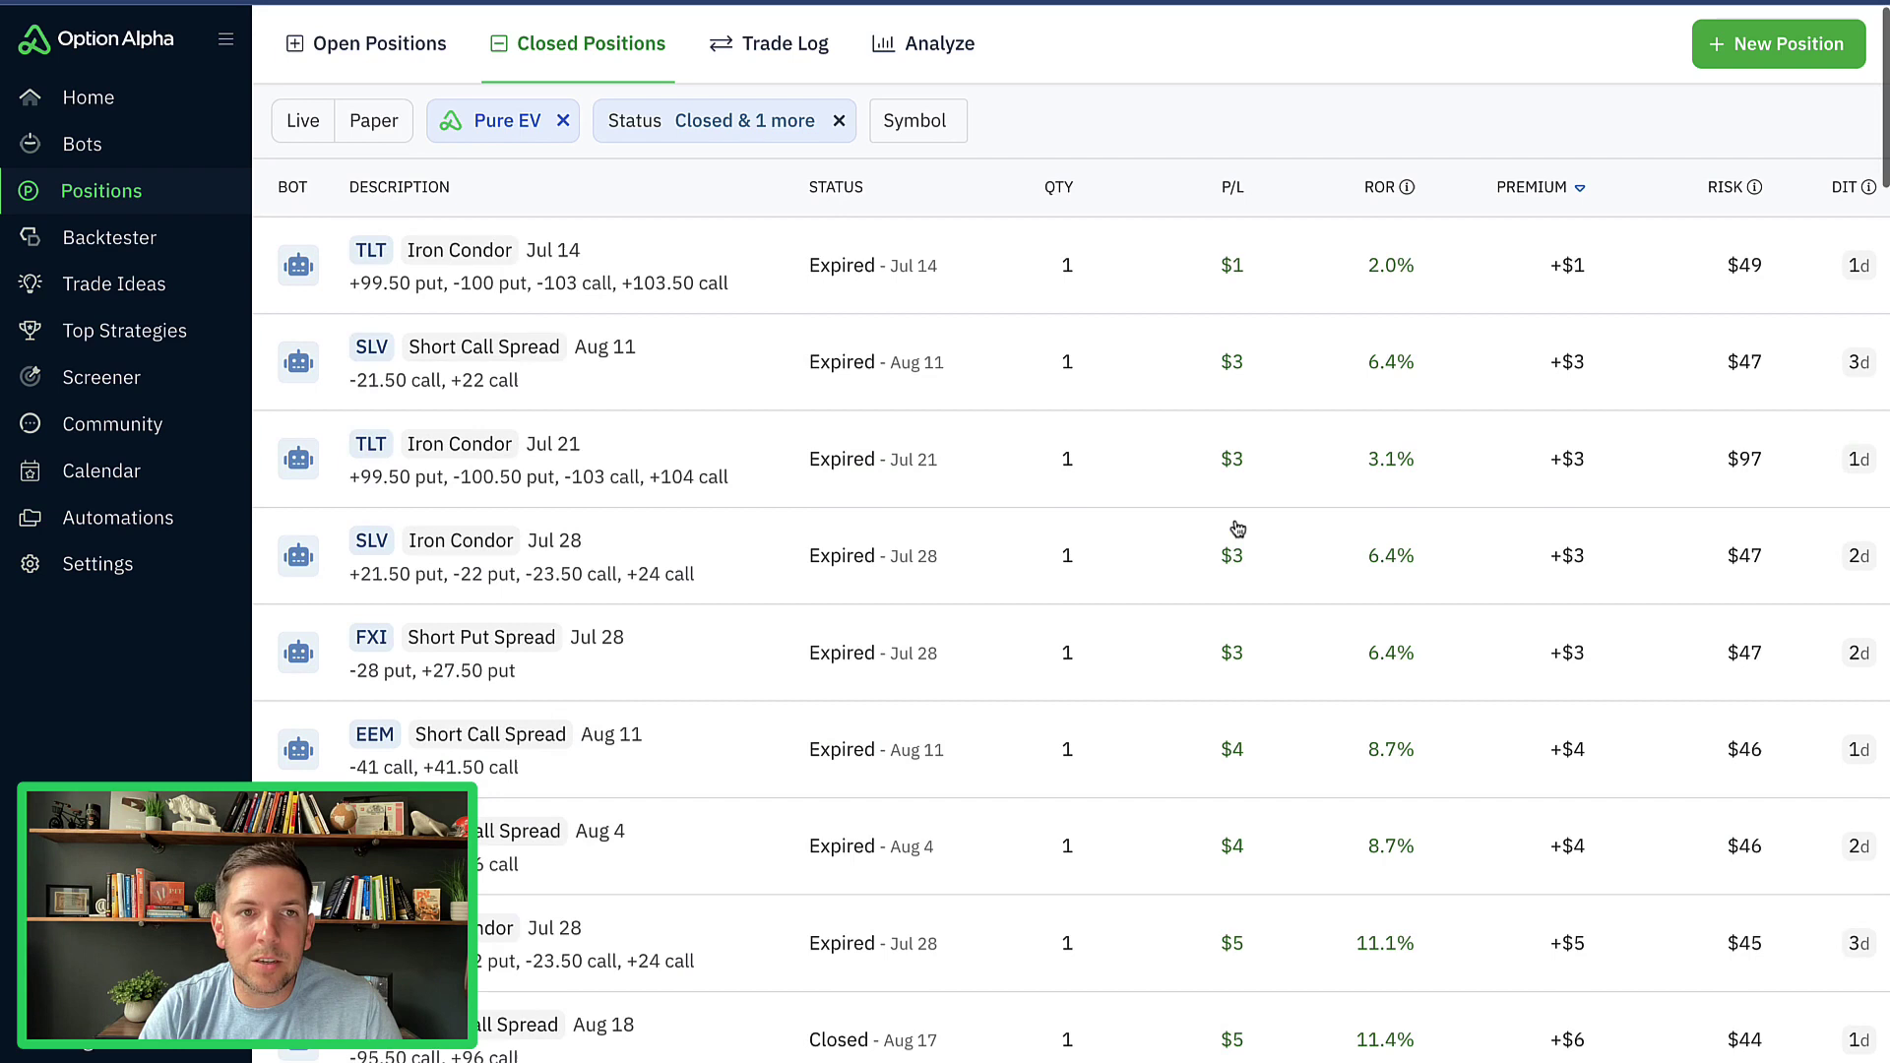
Step: Open the TLT bot in a new tab and its Pure EV Scanner Experiment from Settings
right_click(299, 274)
left_click(384, 279)
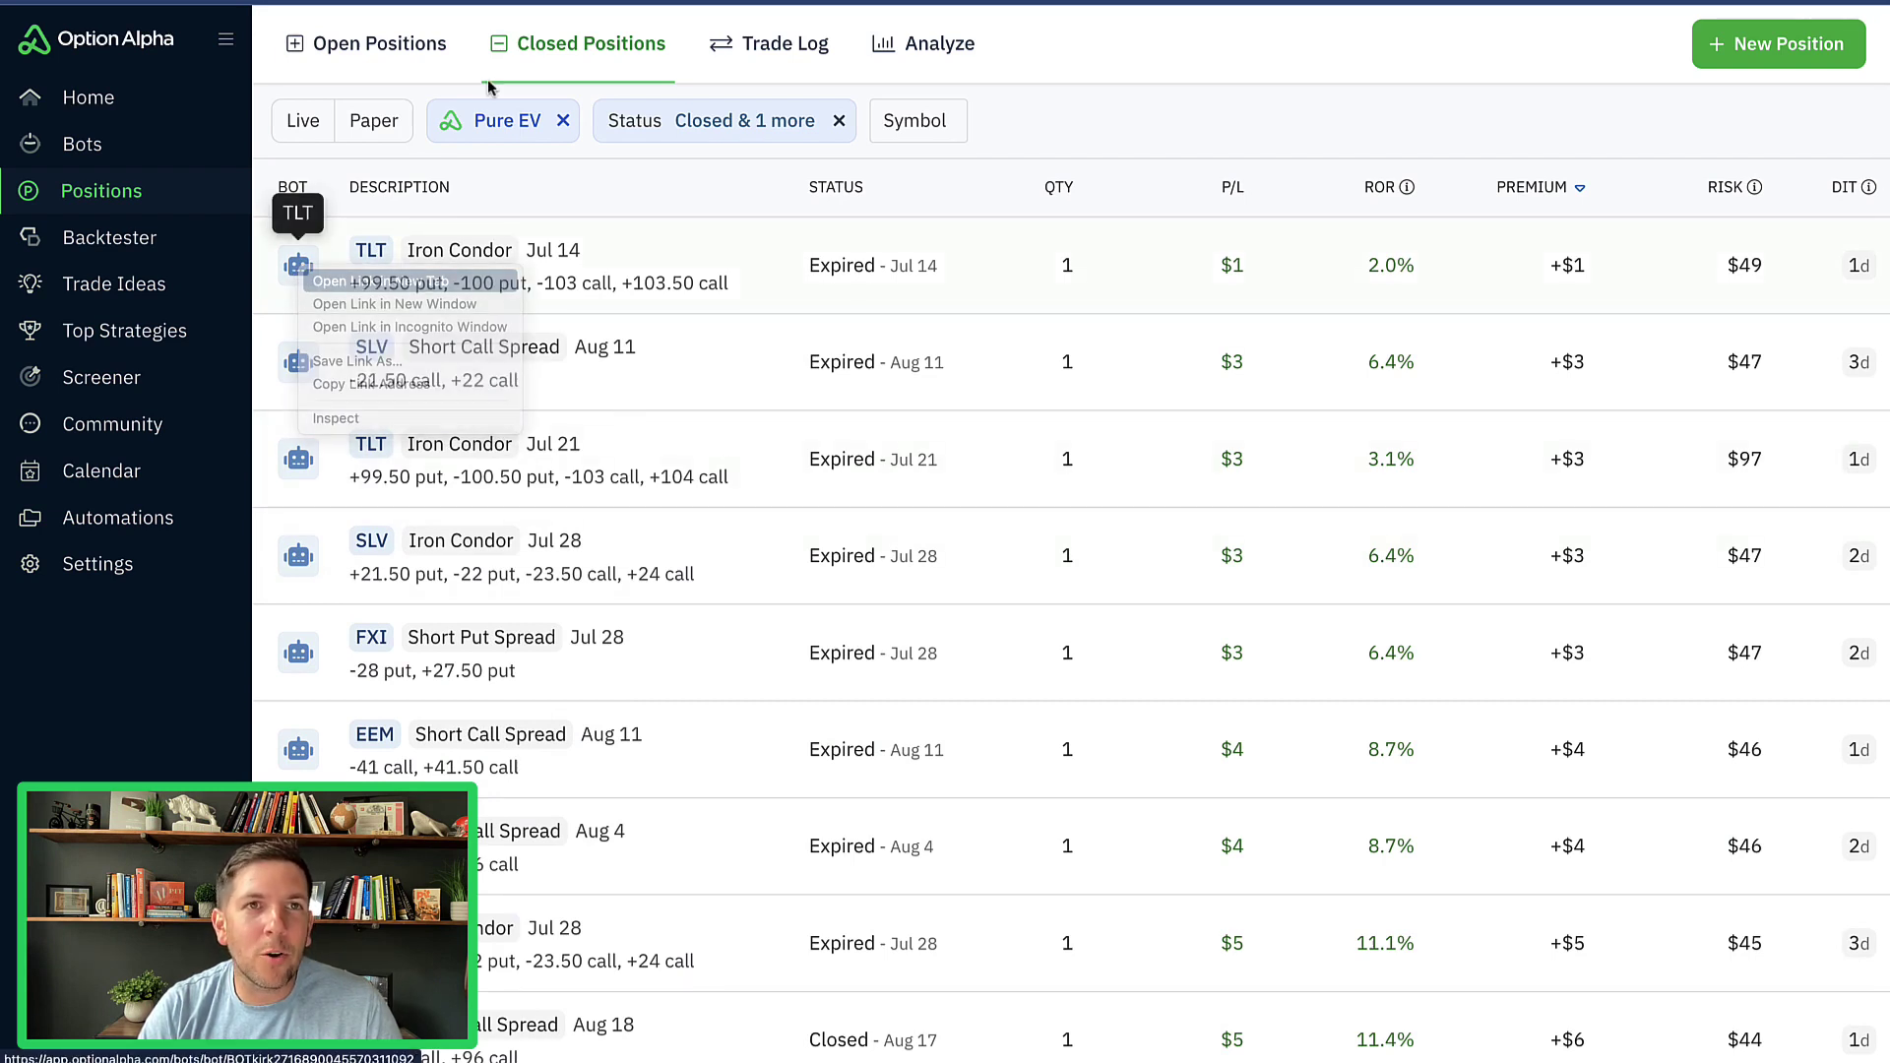
key("ctrl+Tab")
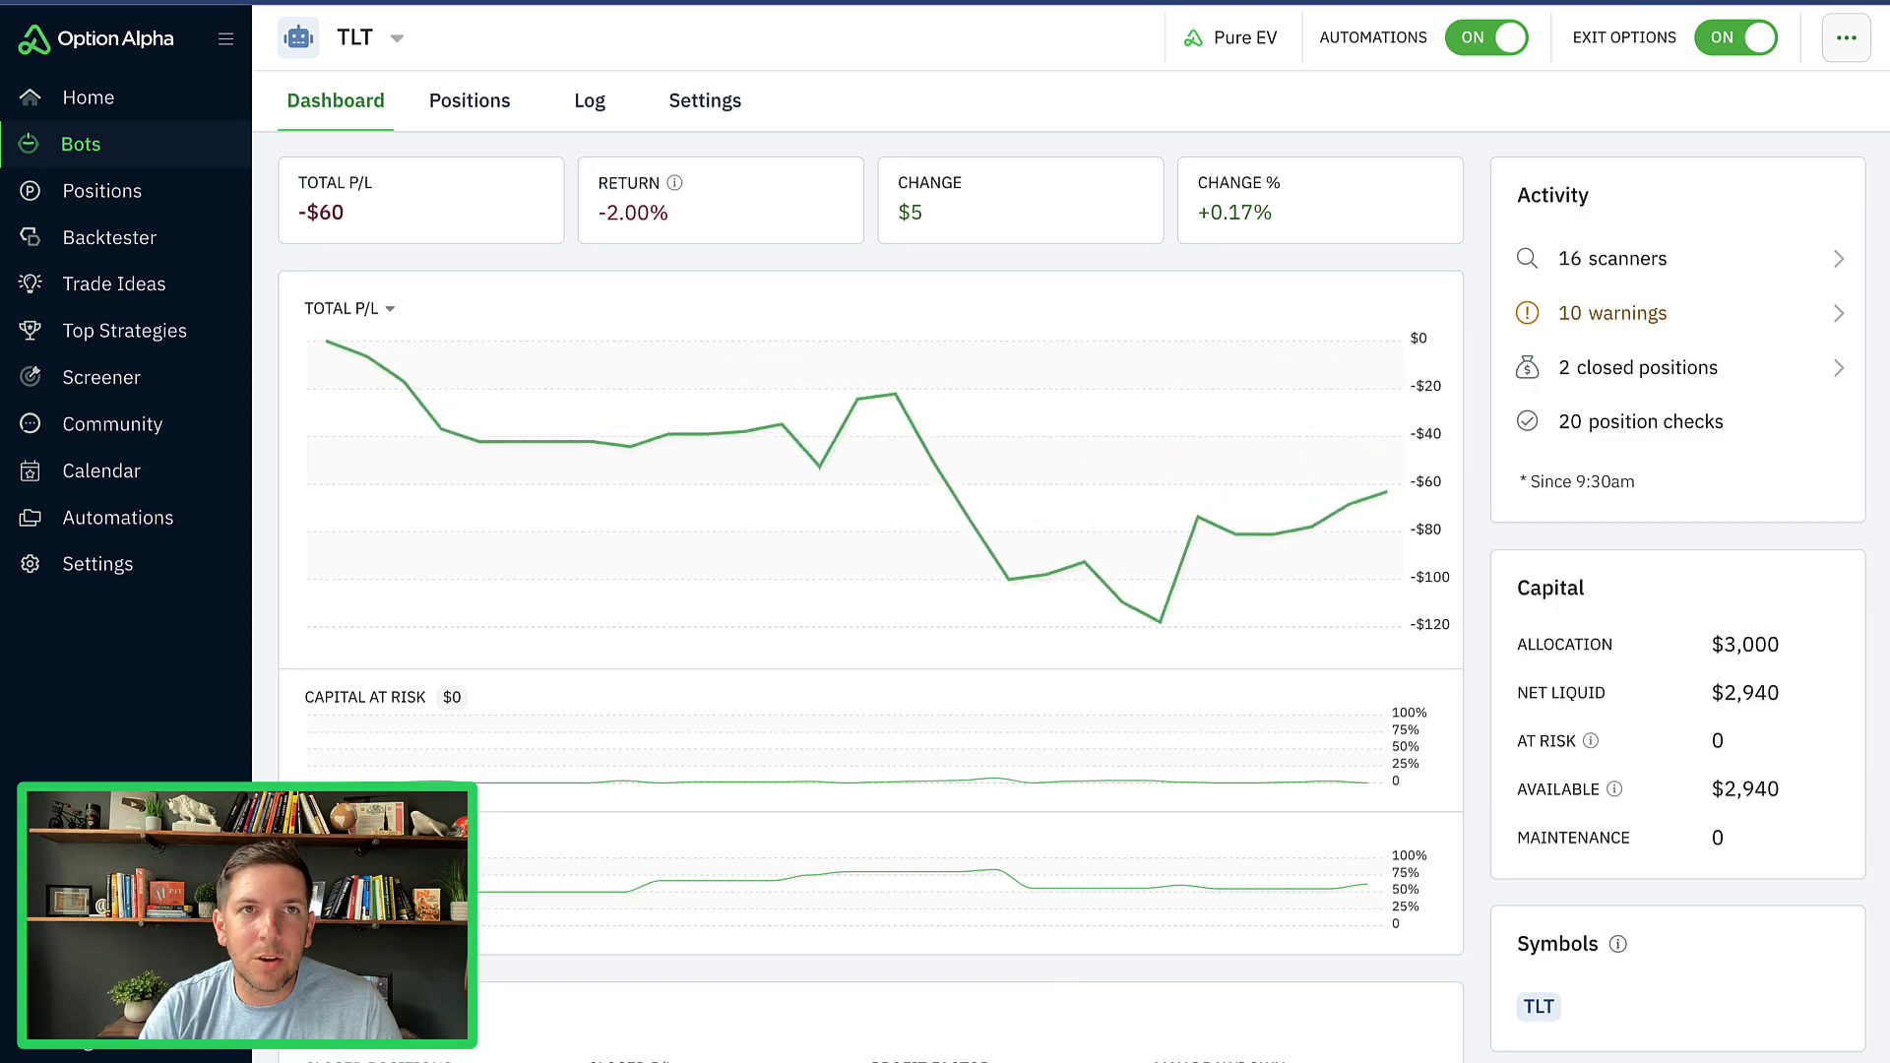
left_click(697, 106)
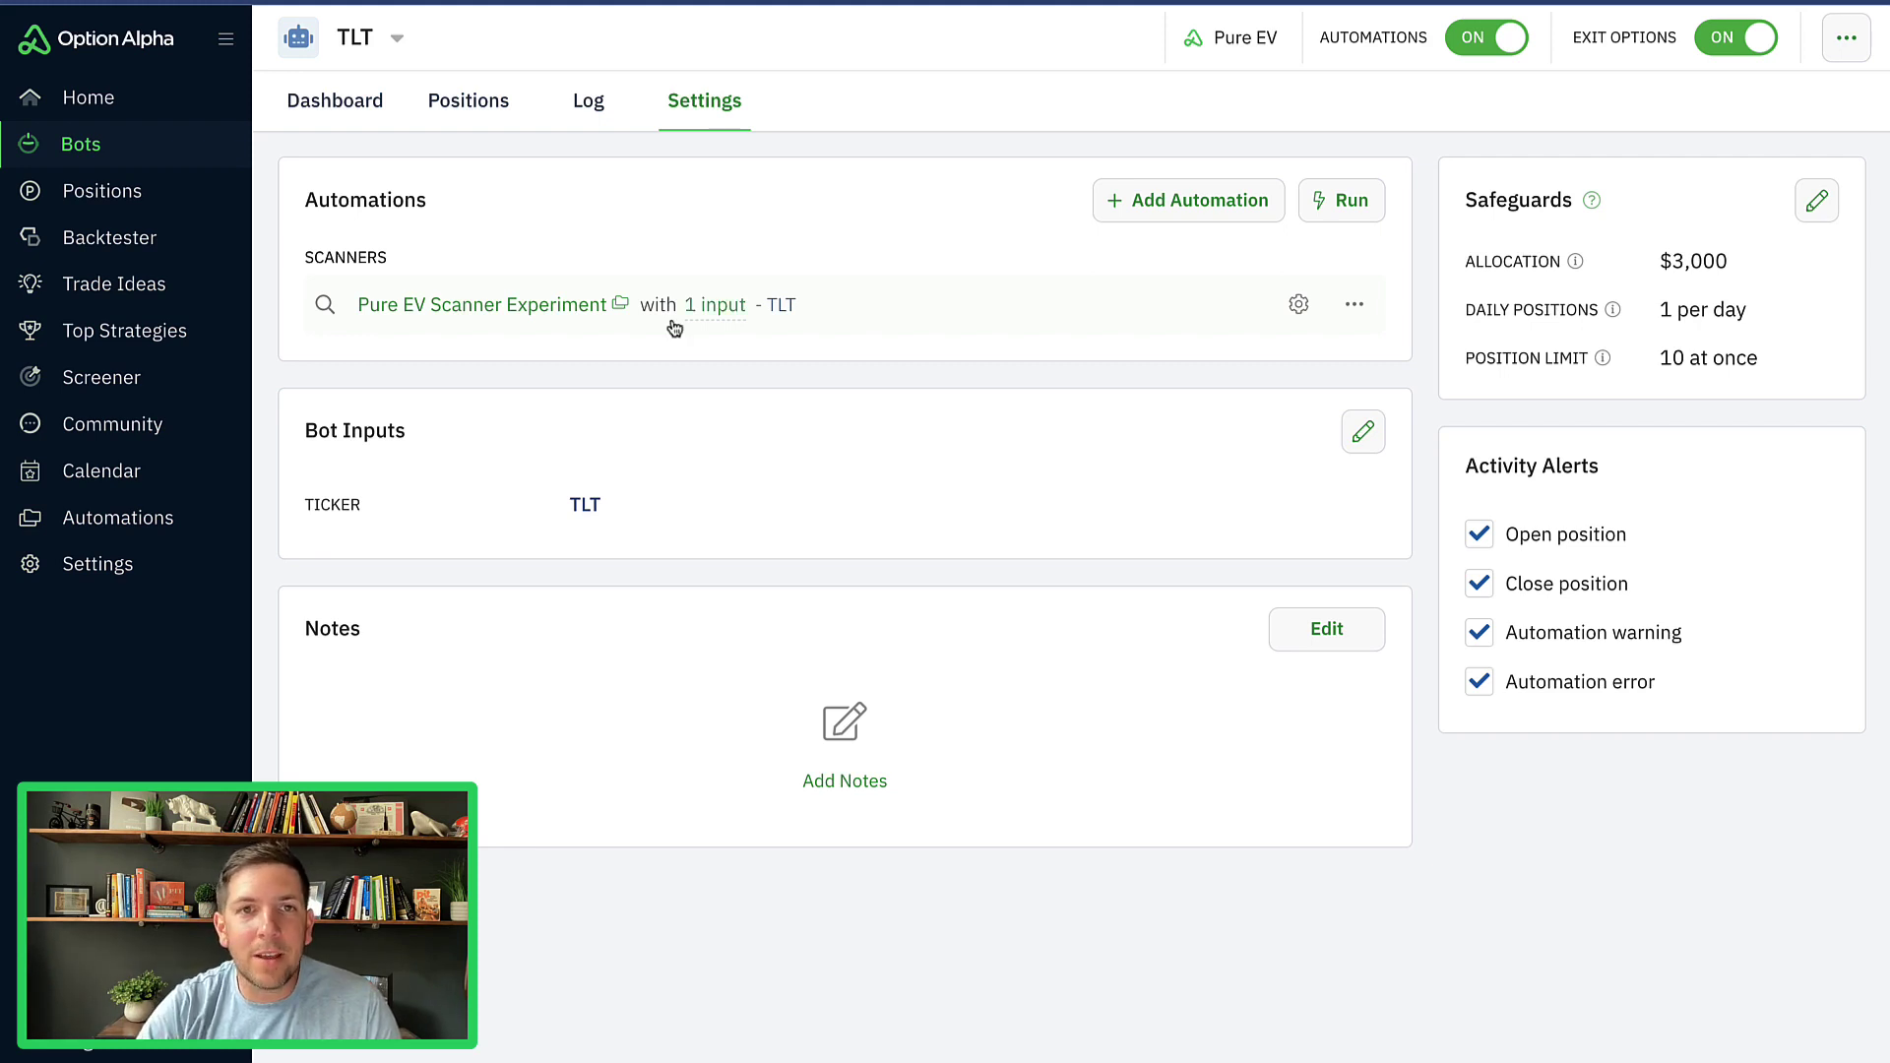
mouse_move(619, 313)
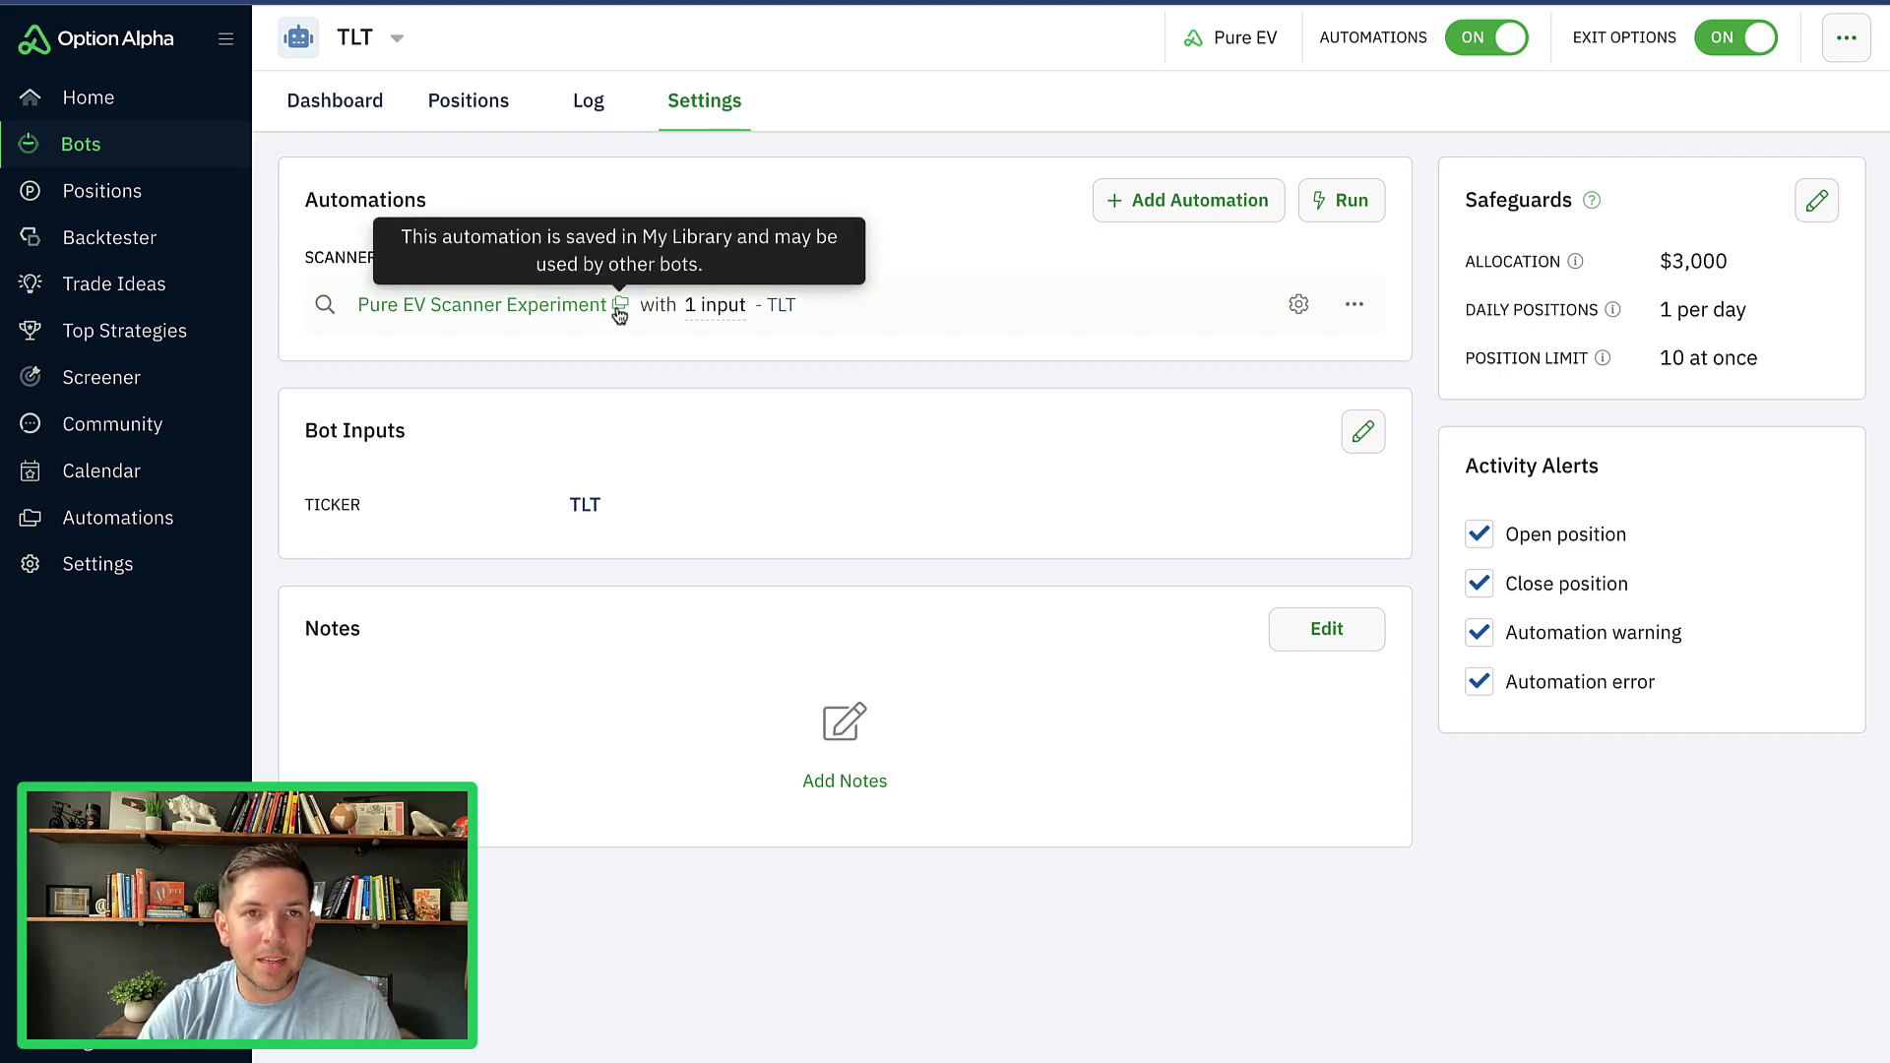
left_click(969, 314)
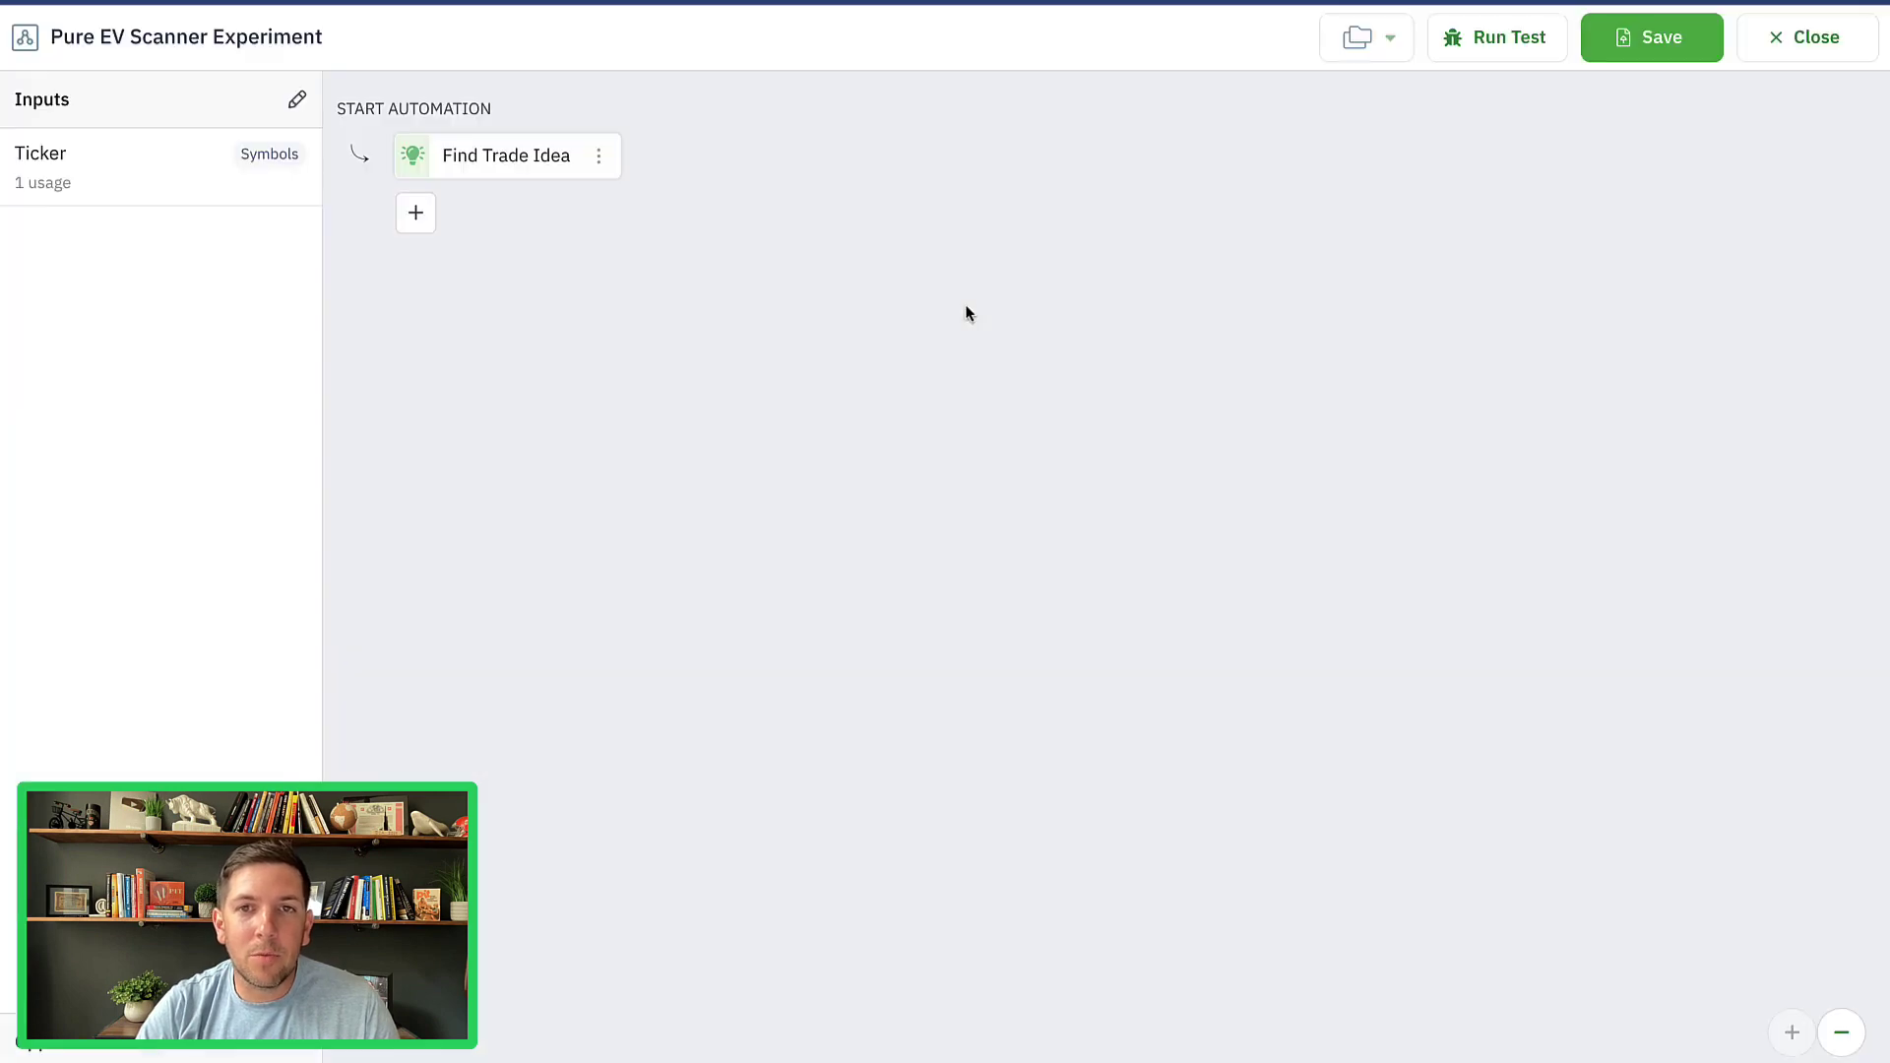
Step: Set the Find Trade Idea mid price filter to minimum 0.12 and maximum 15.00
left_click(520, 156)
scroll(1463, 213, "down", 9)
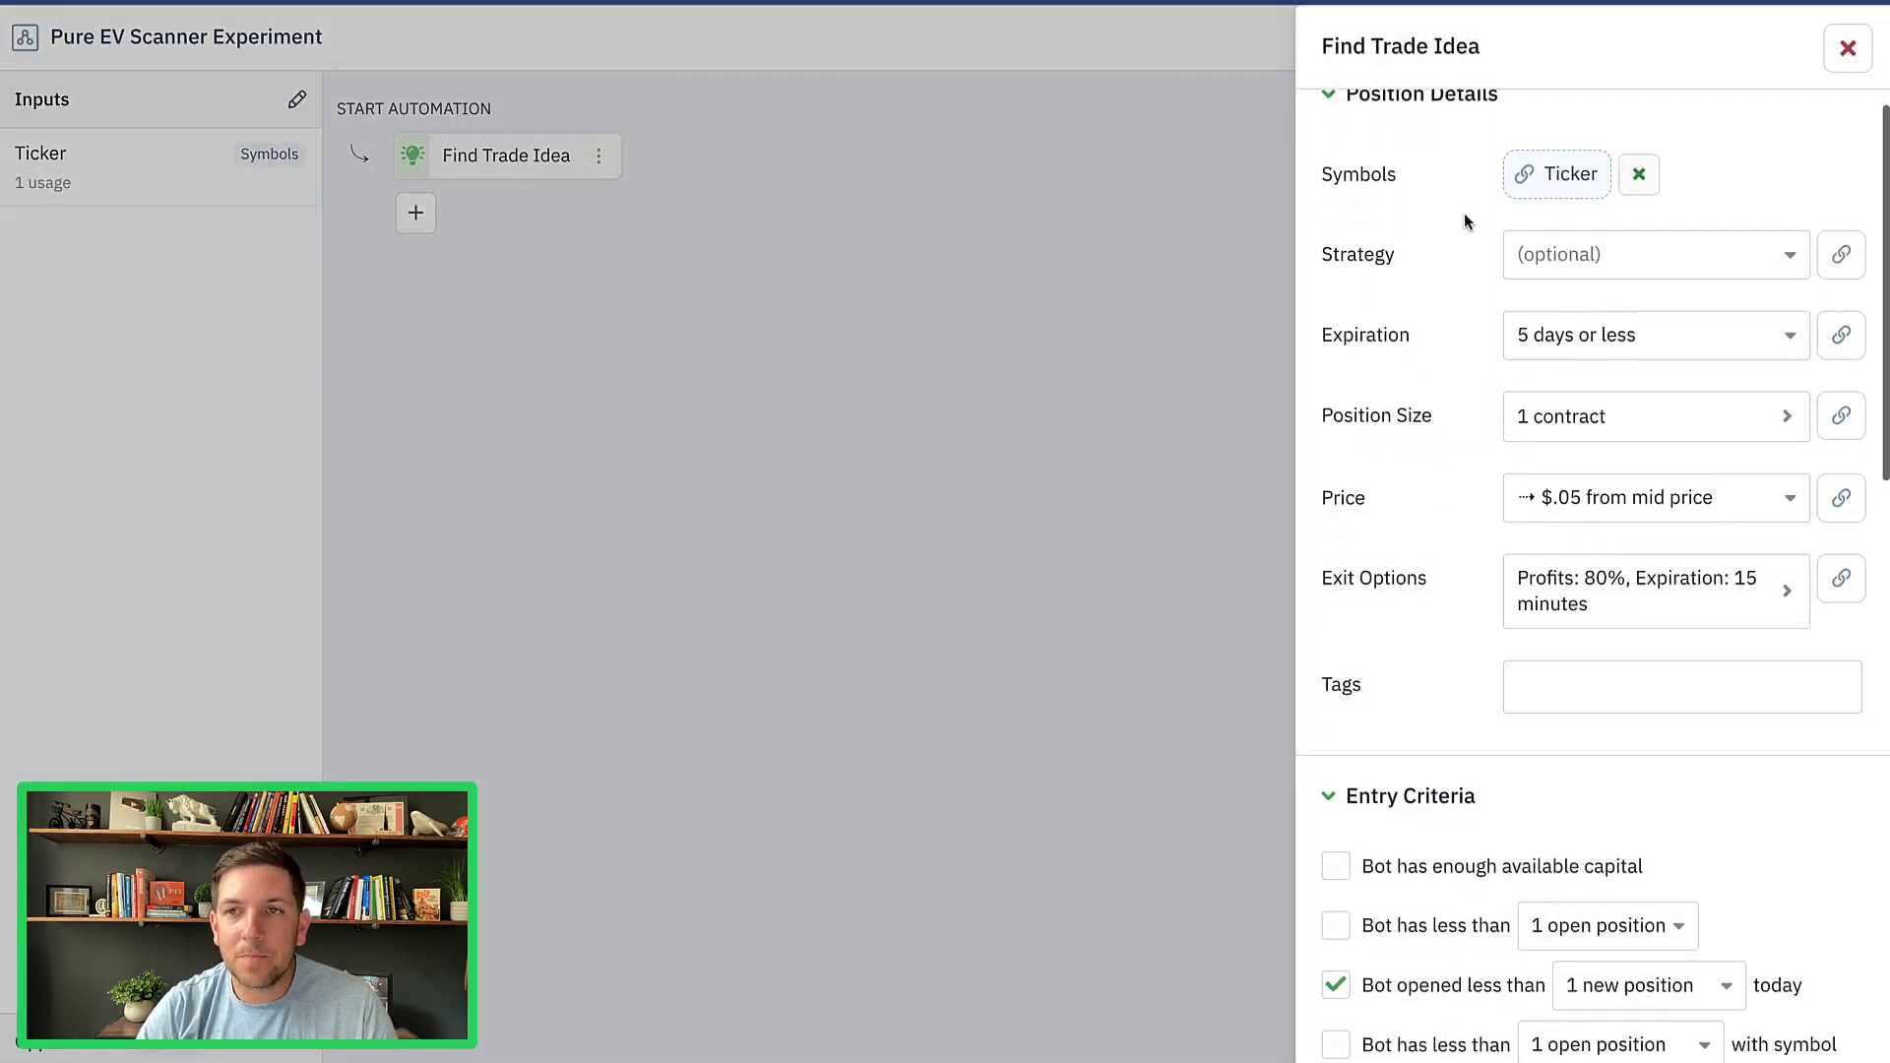
scroll(1467, 223, "down", 4)
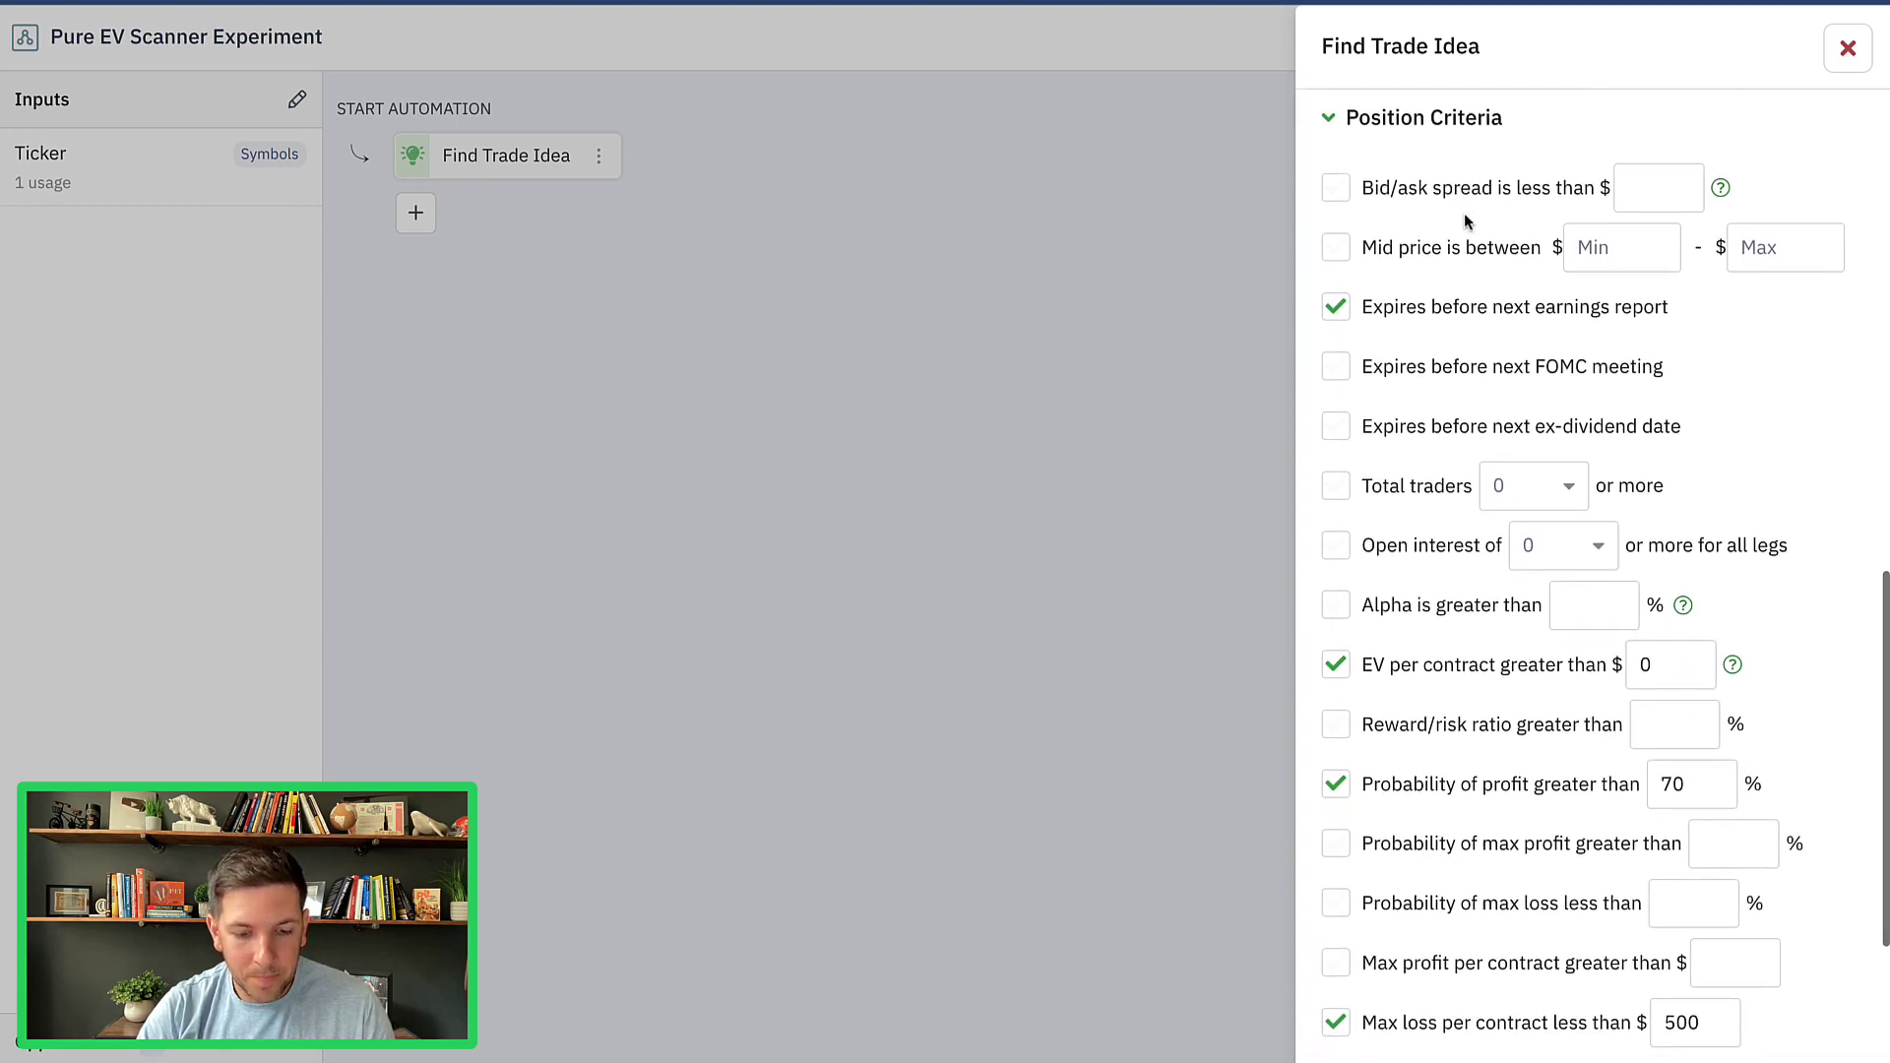
mouse_move(1489, 212)
left_mouse_down()
mouse_move(1320, 218)
mouse_move(1305, 290)
mouse_move(1859, 279)
mouse_move(1785, 204)
mouse_move(1457, 212)
left_mouse_up()
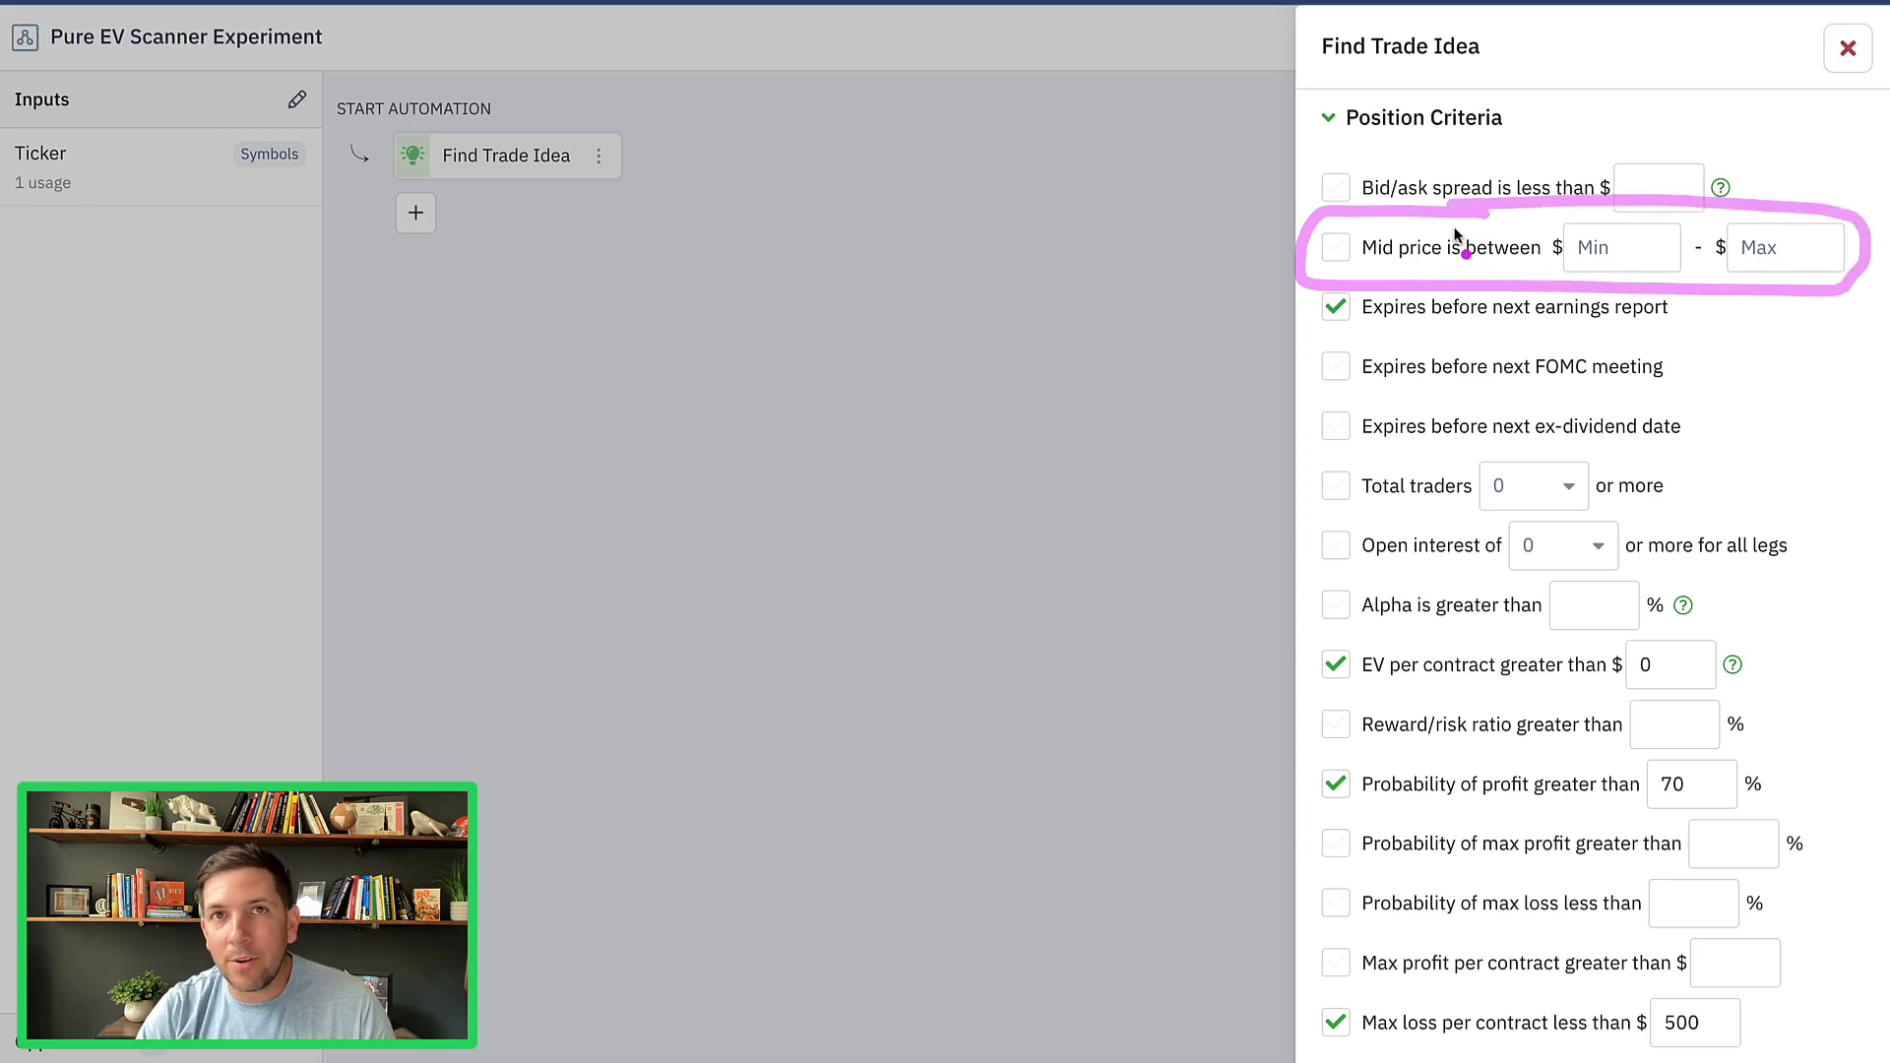
left_click(1604, 250)
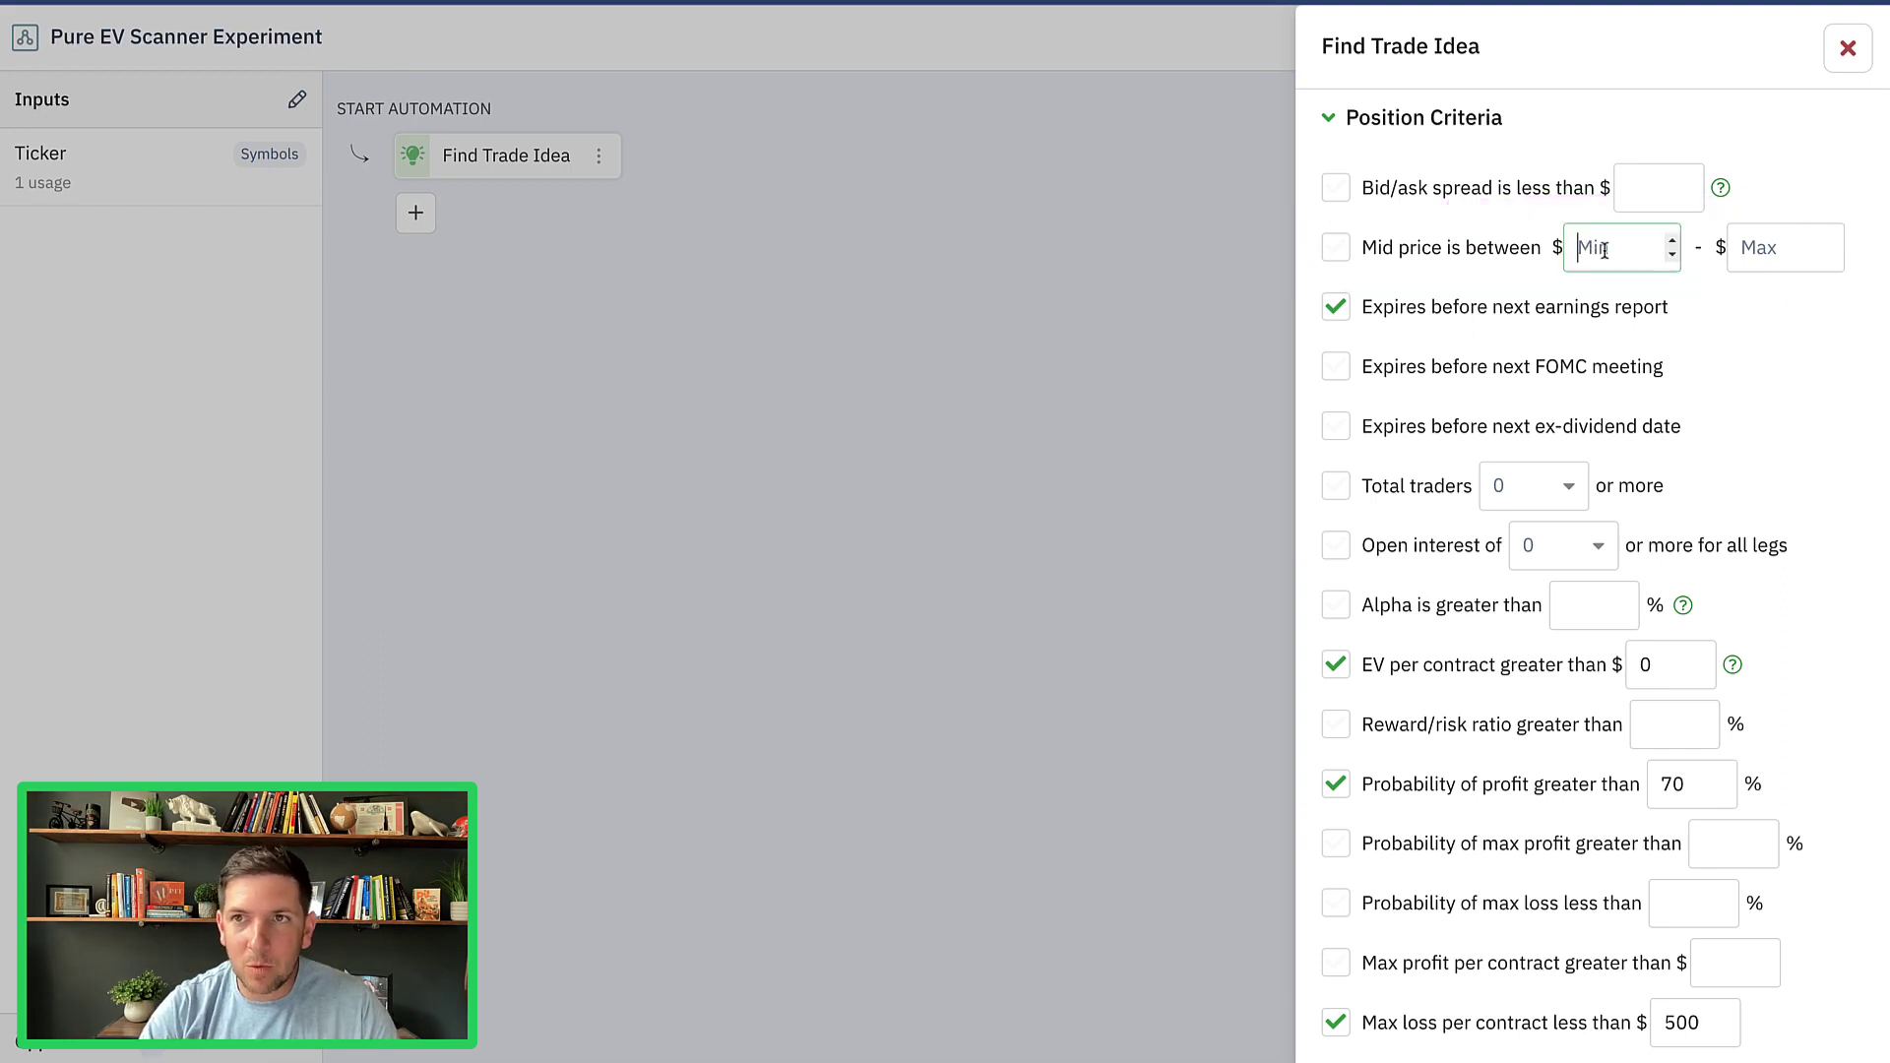
type("0.12")
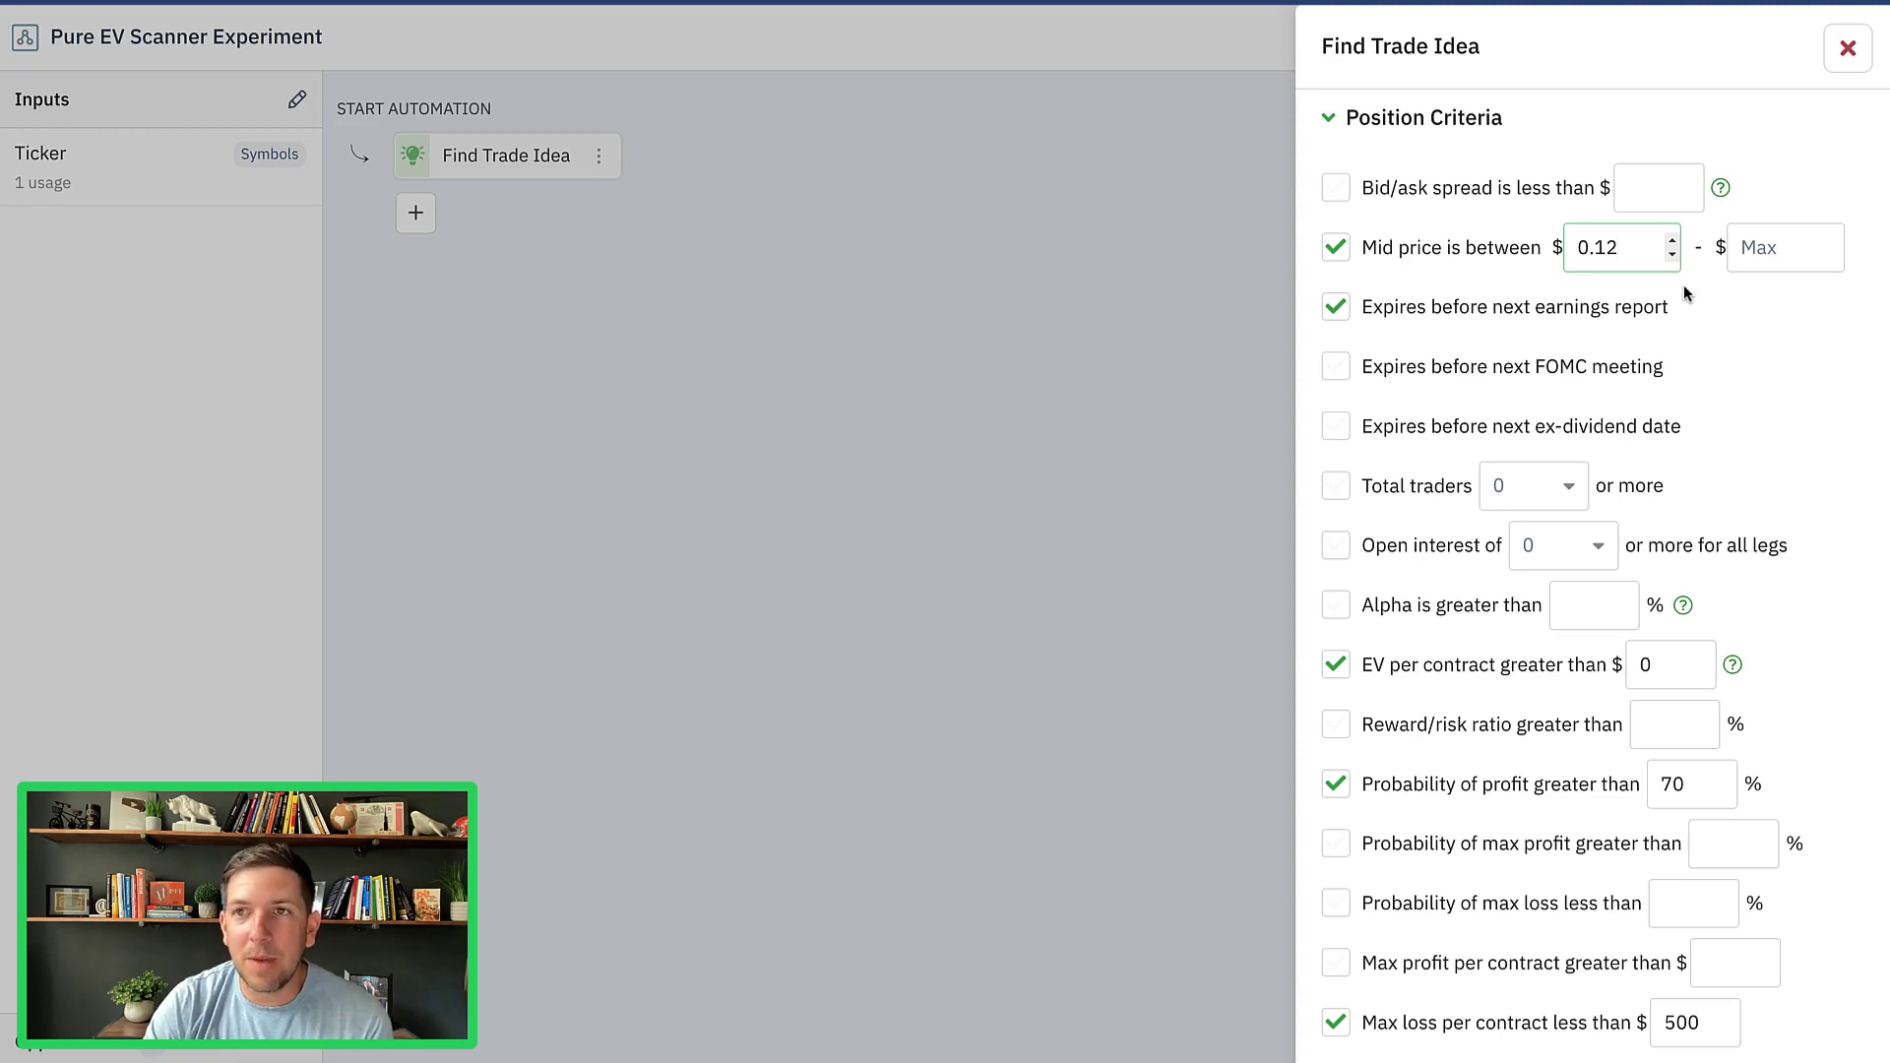
left_click(1790, 258)
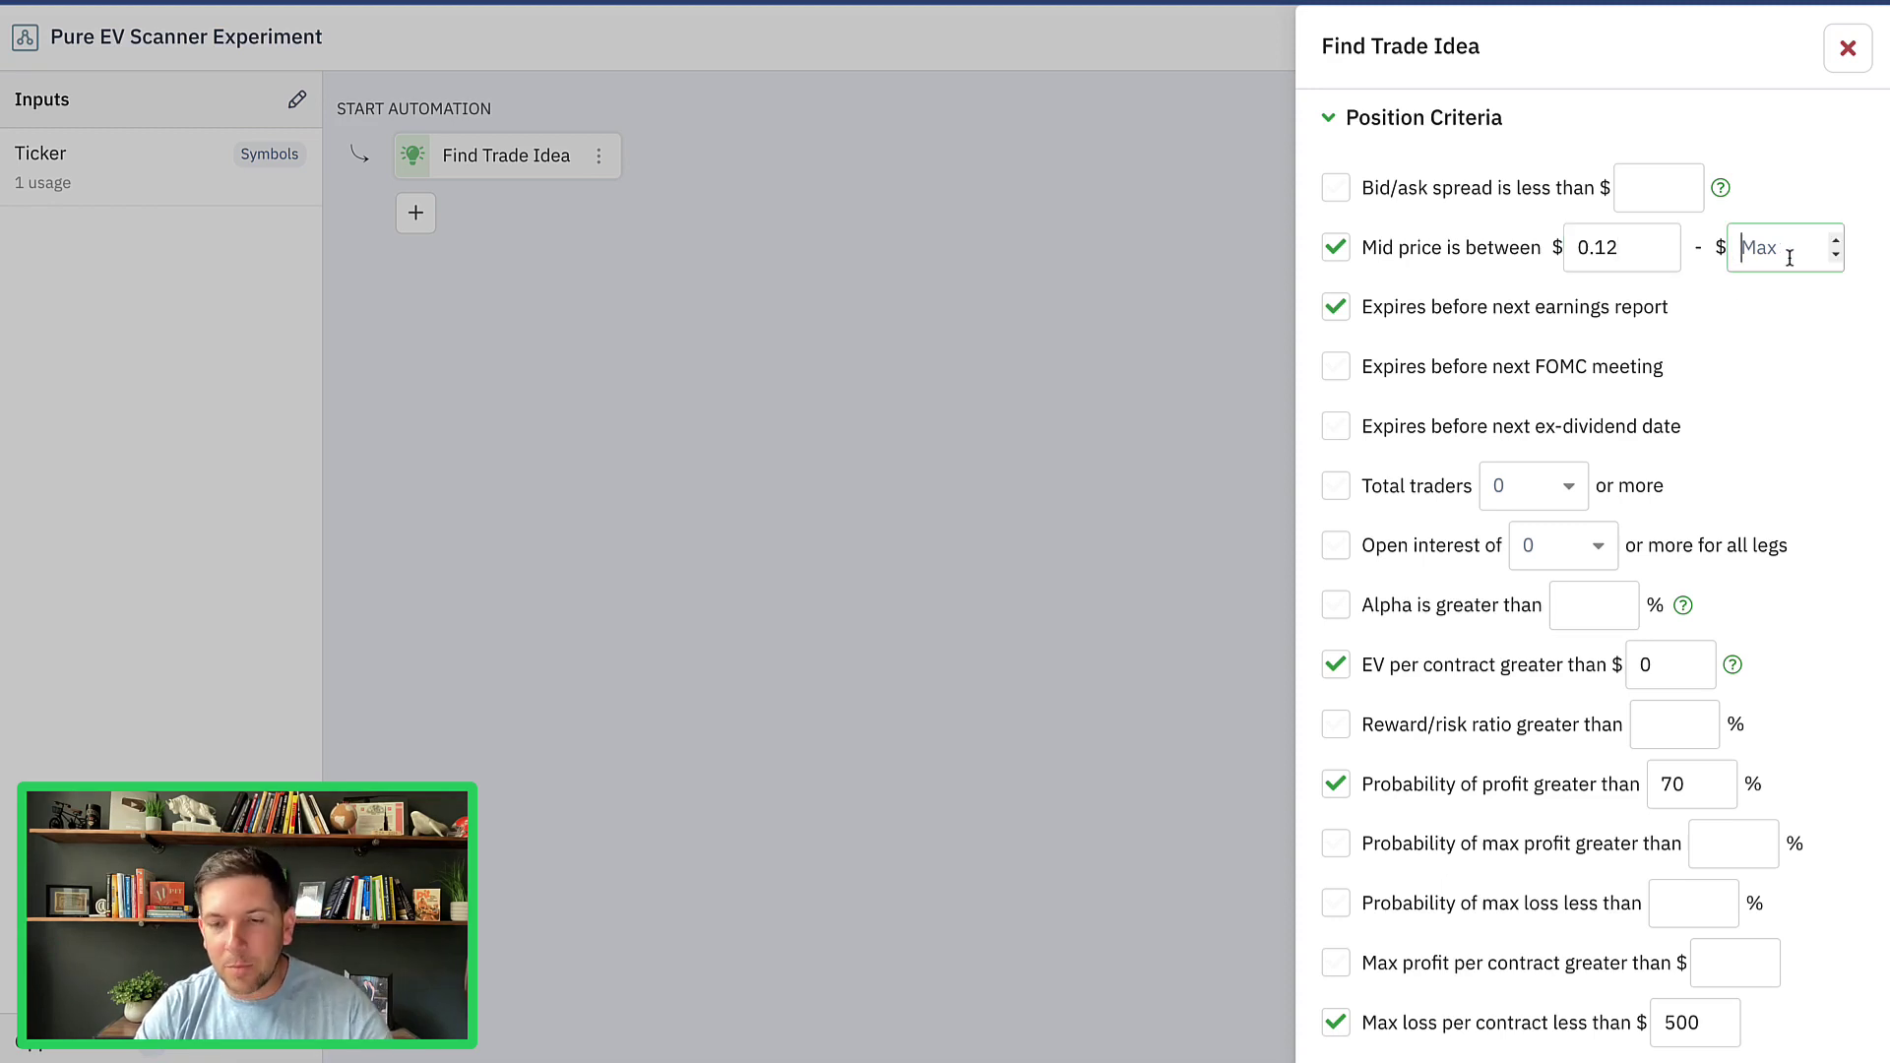
type("15.00")
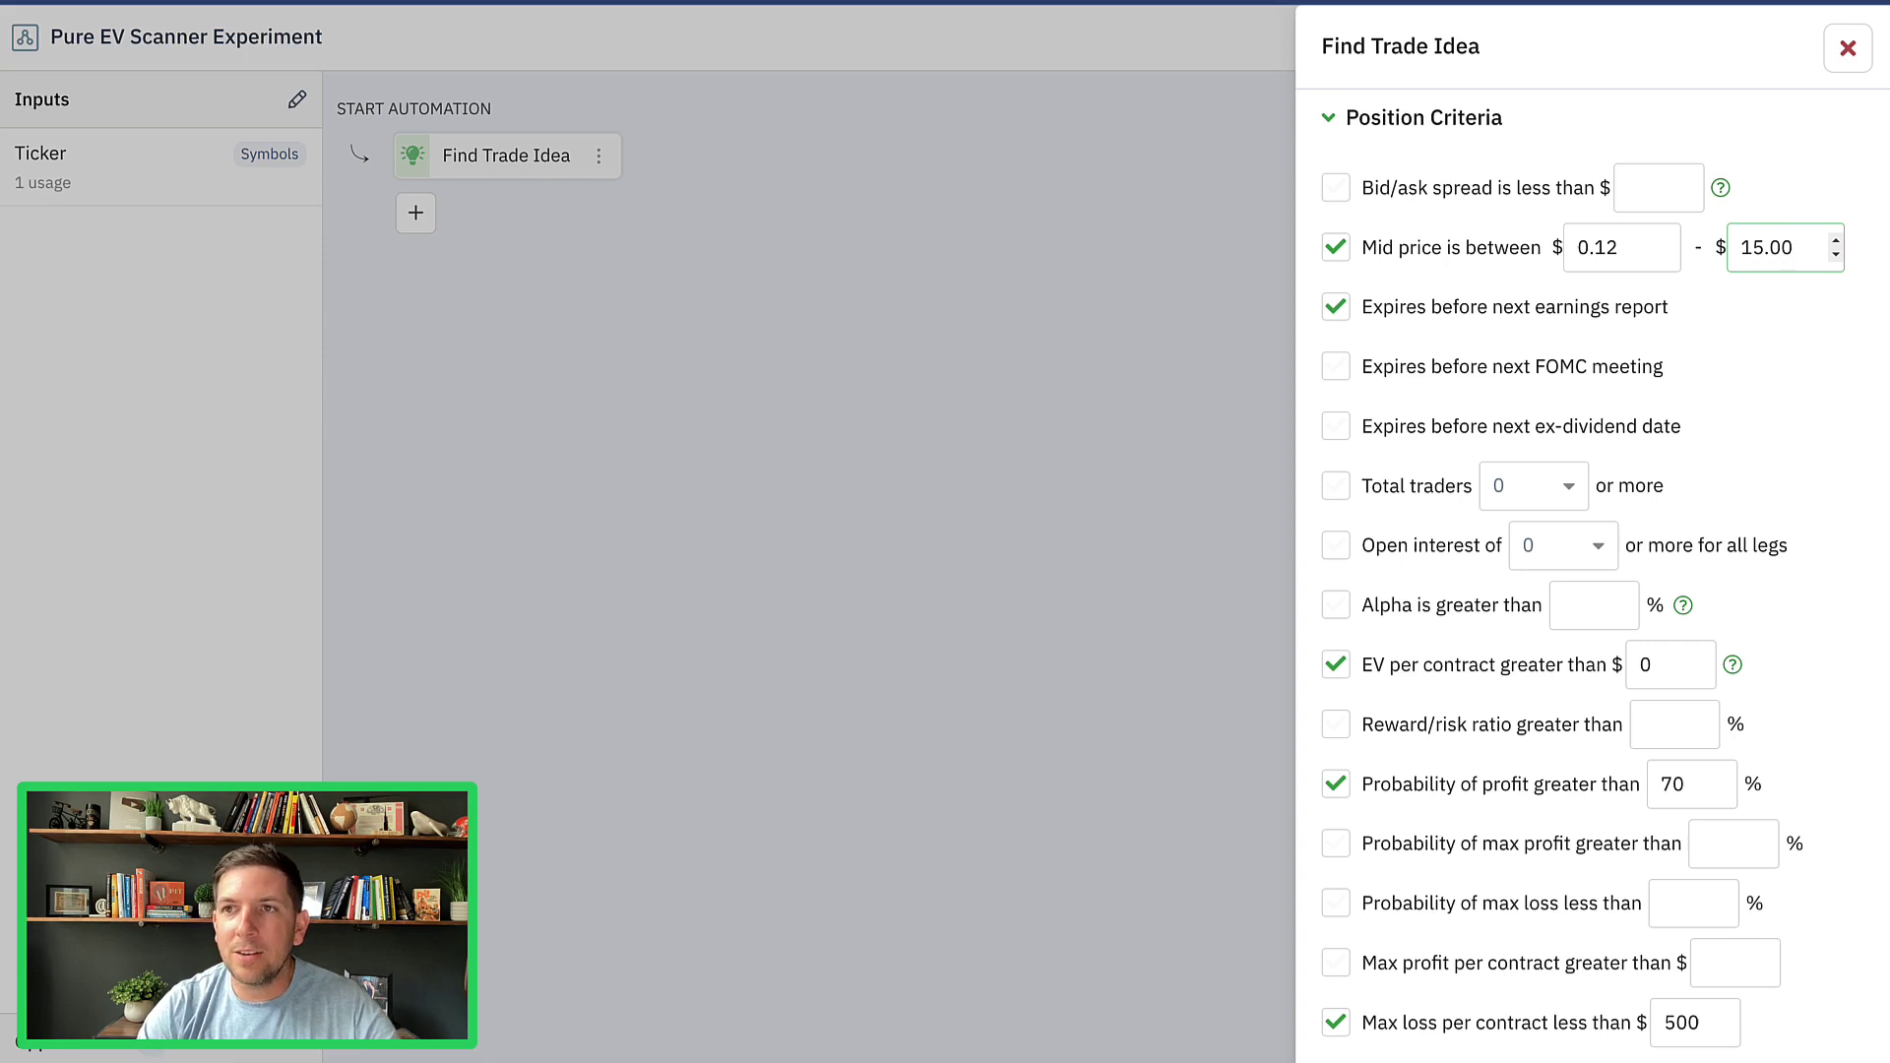
left_click(1778, 329)
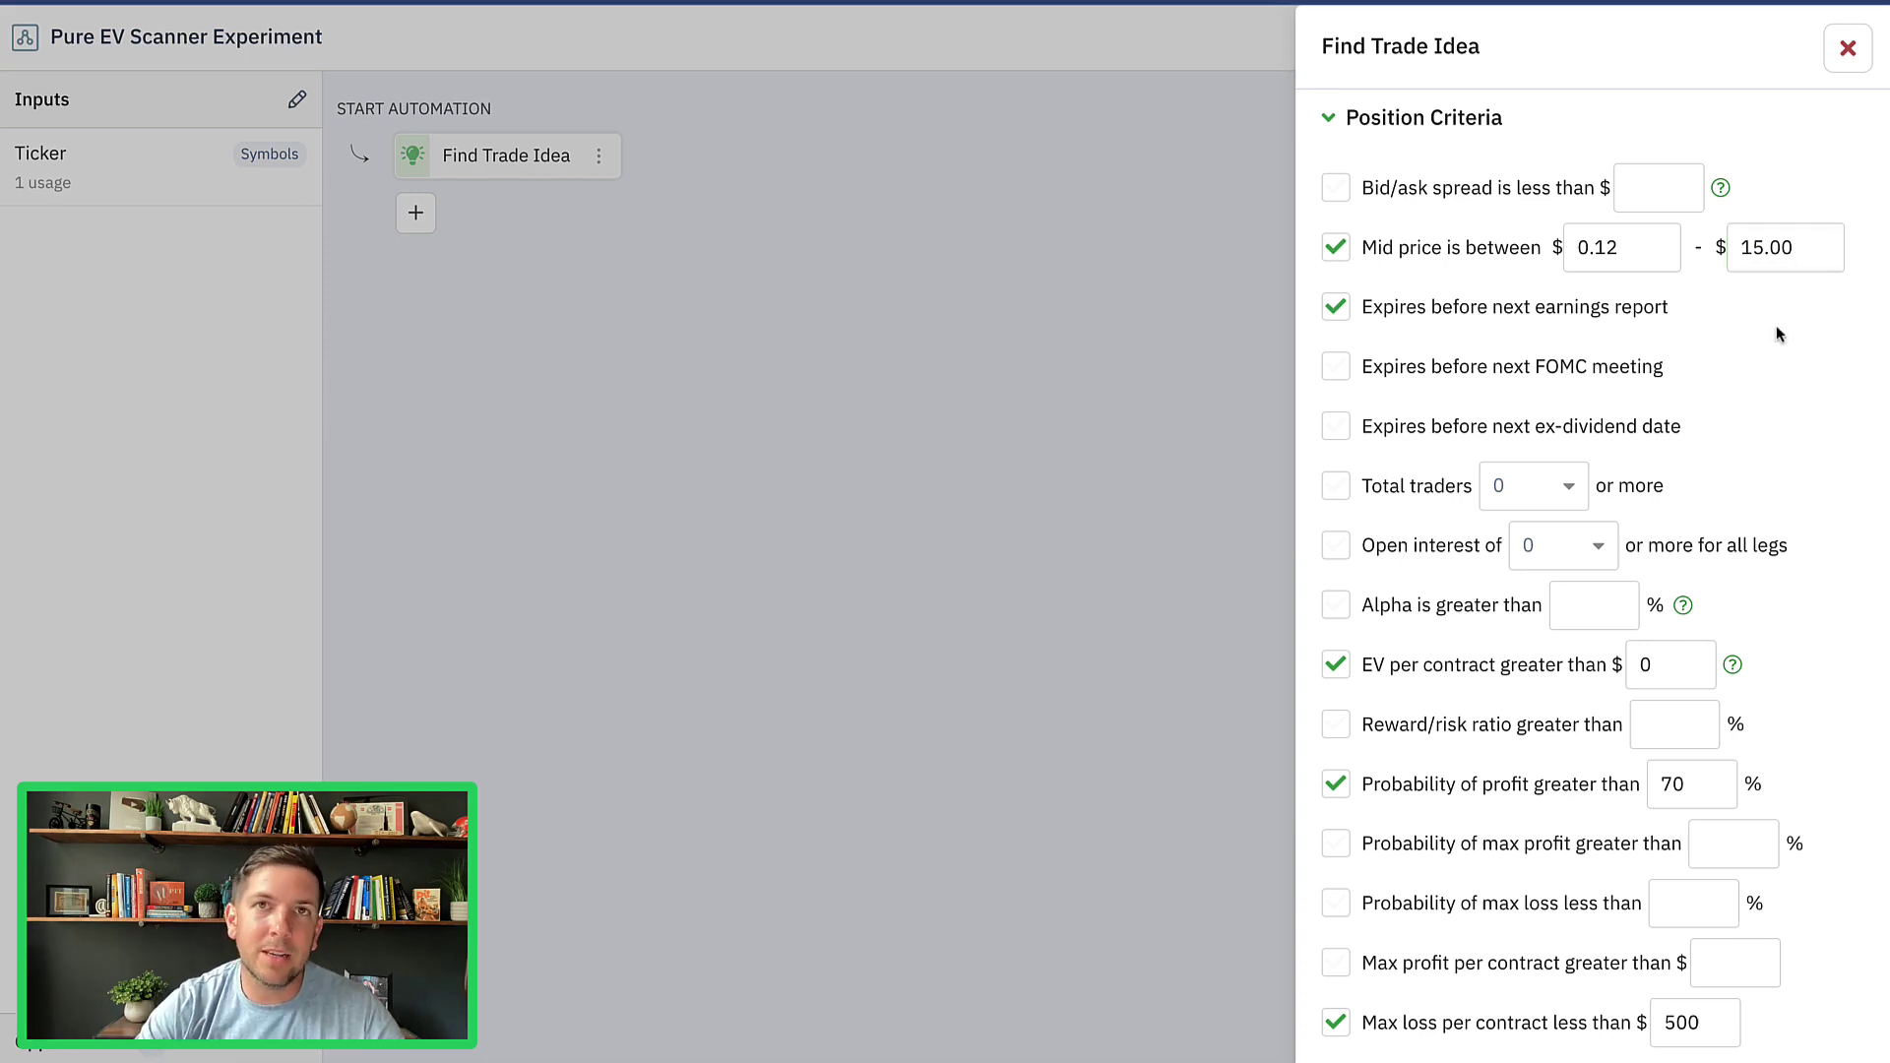
Step: Save the Find Trade Idea step and the Pure EV scanner automation
scroll(1761, 283, "up", 1)
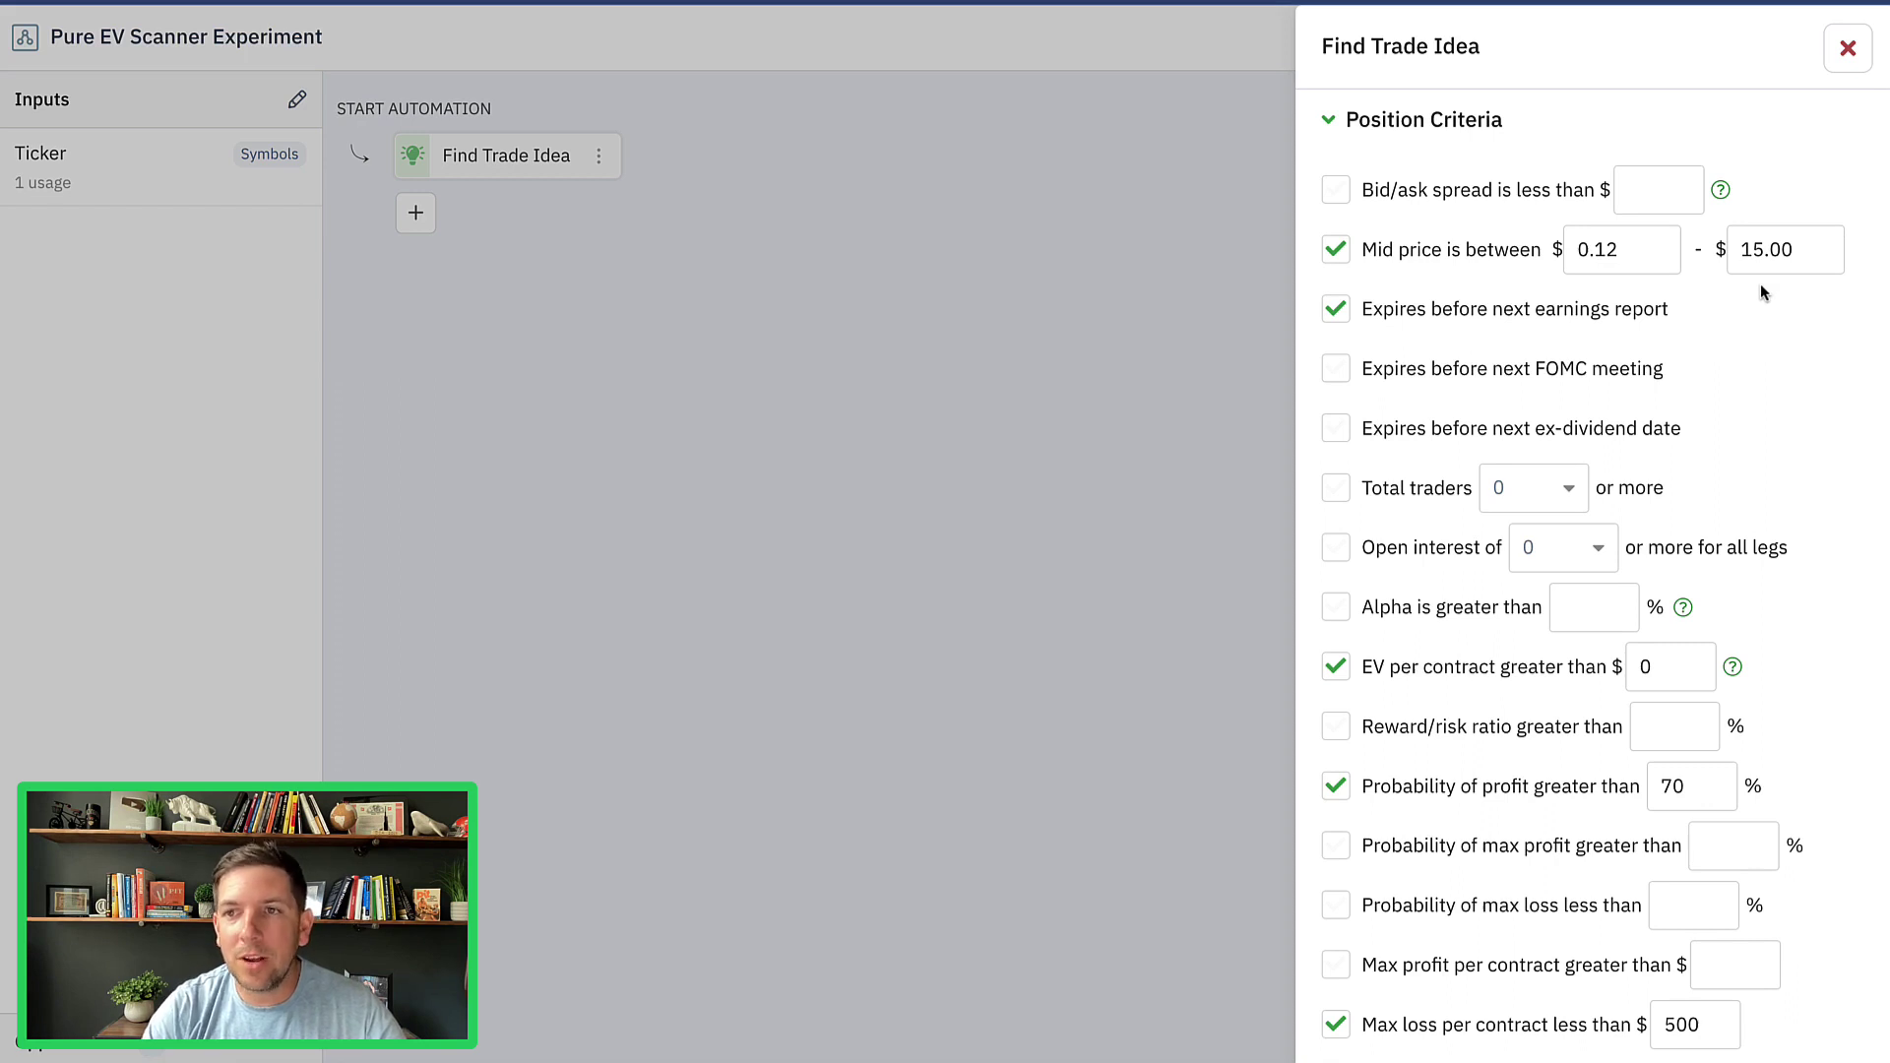
scroll(1761, 305, "down", 2)
scroll(1651, 827, "down", 3)
left_click(1631, 948)
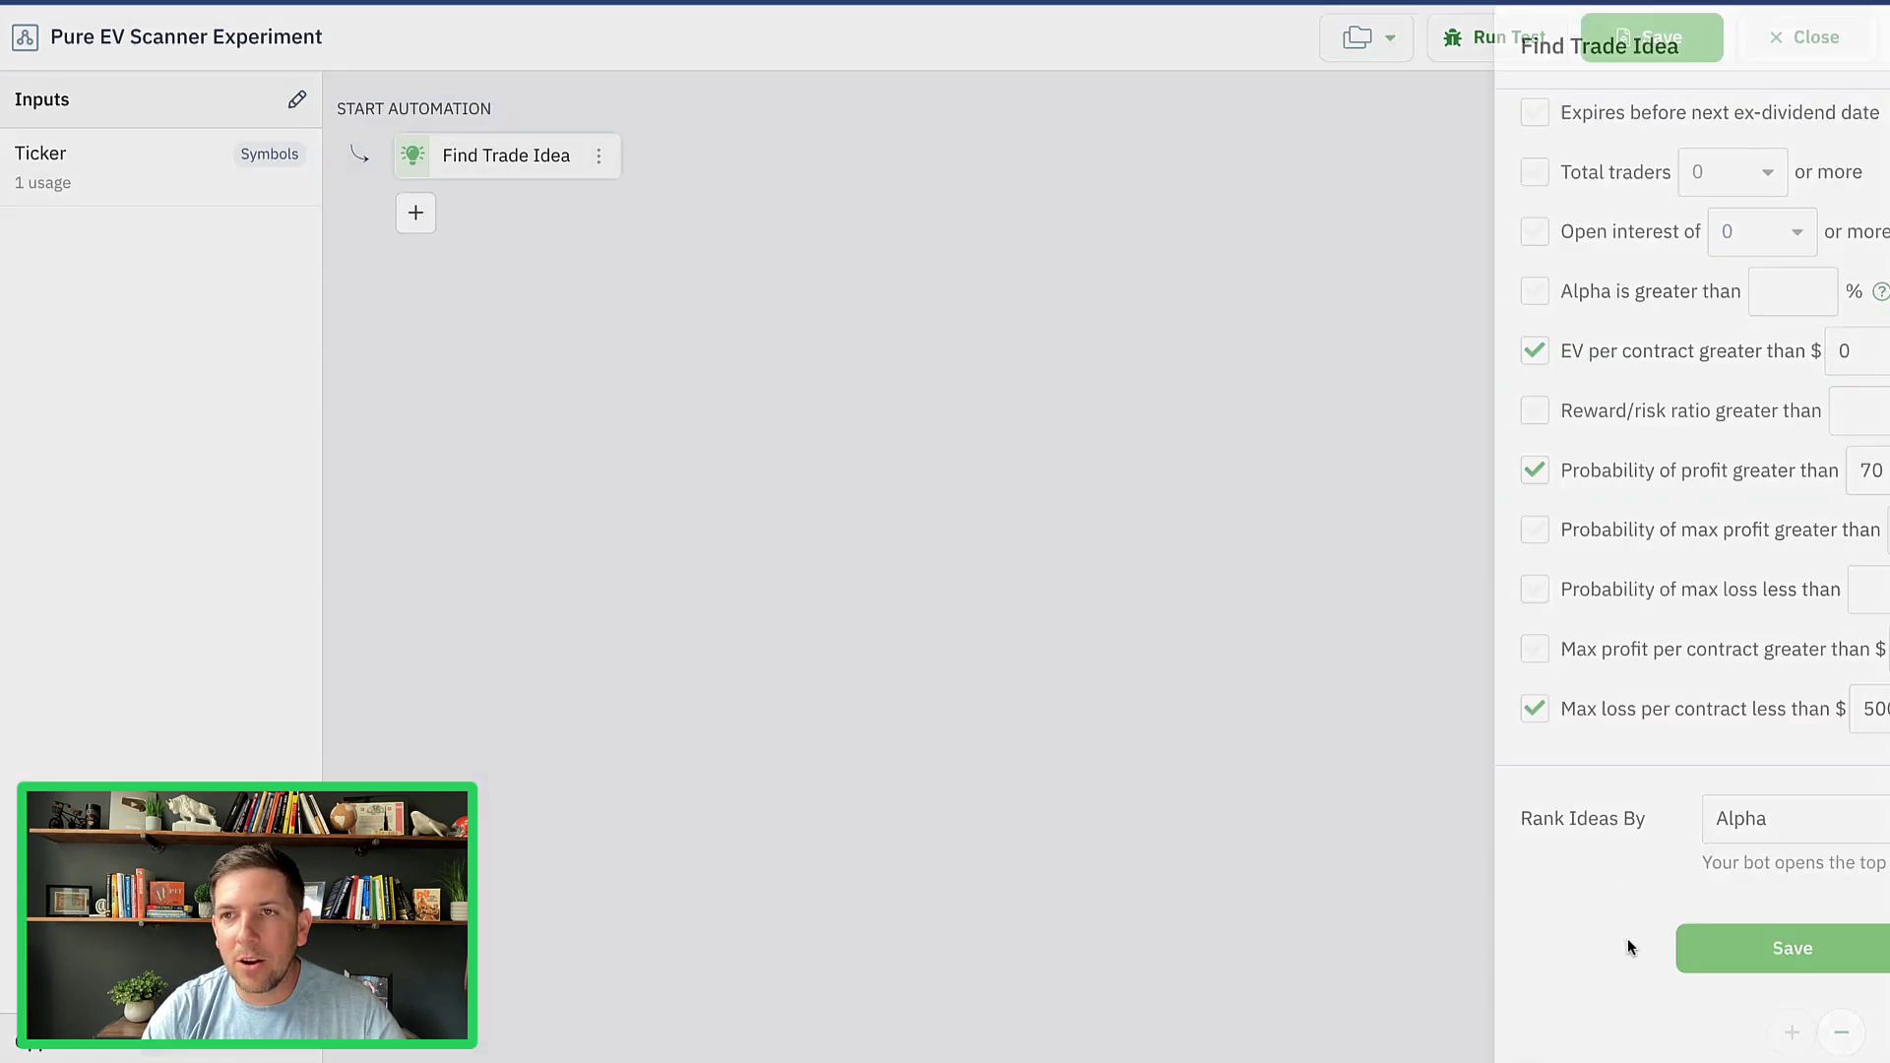
left_click(1633, 40)
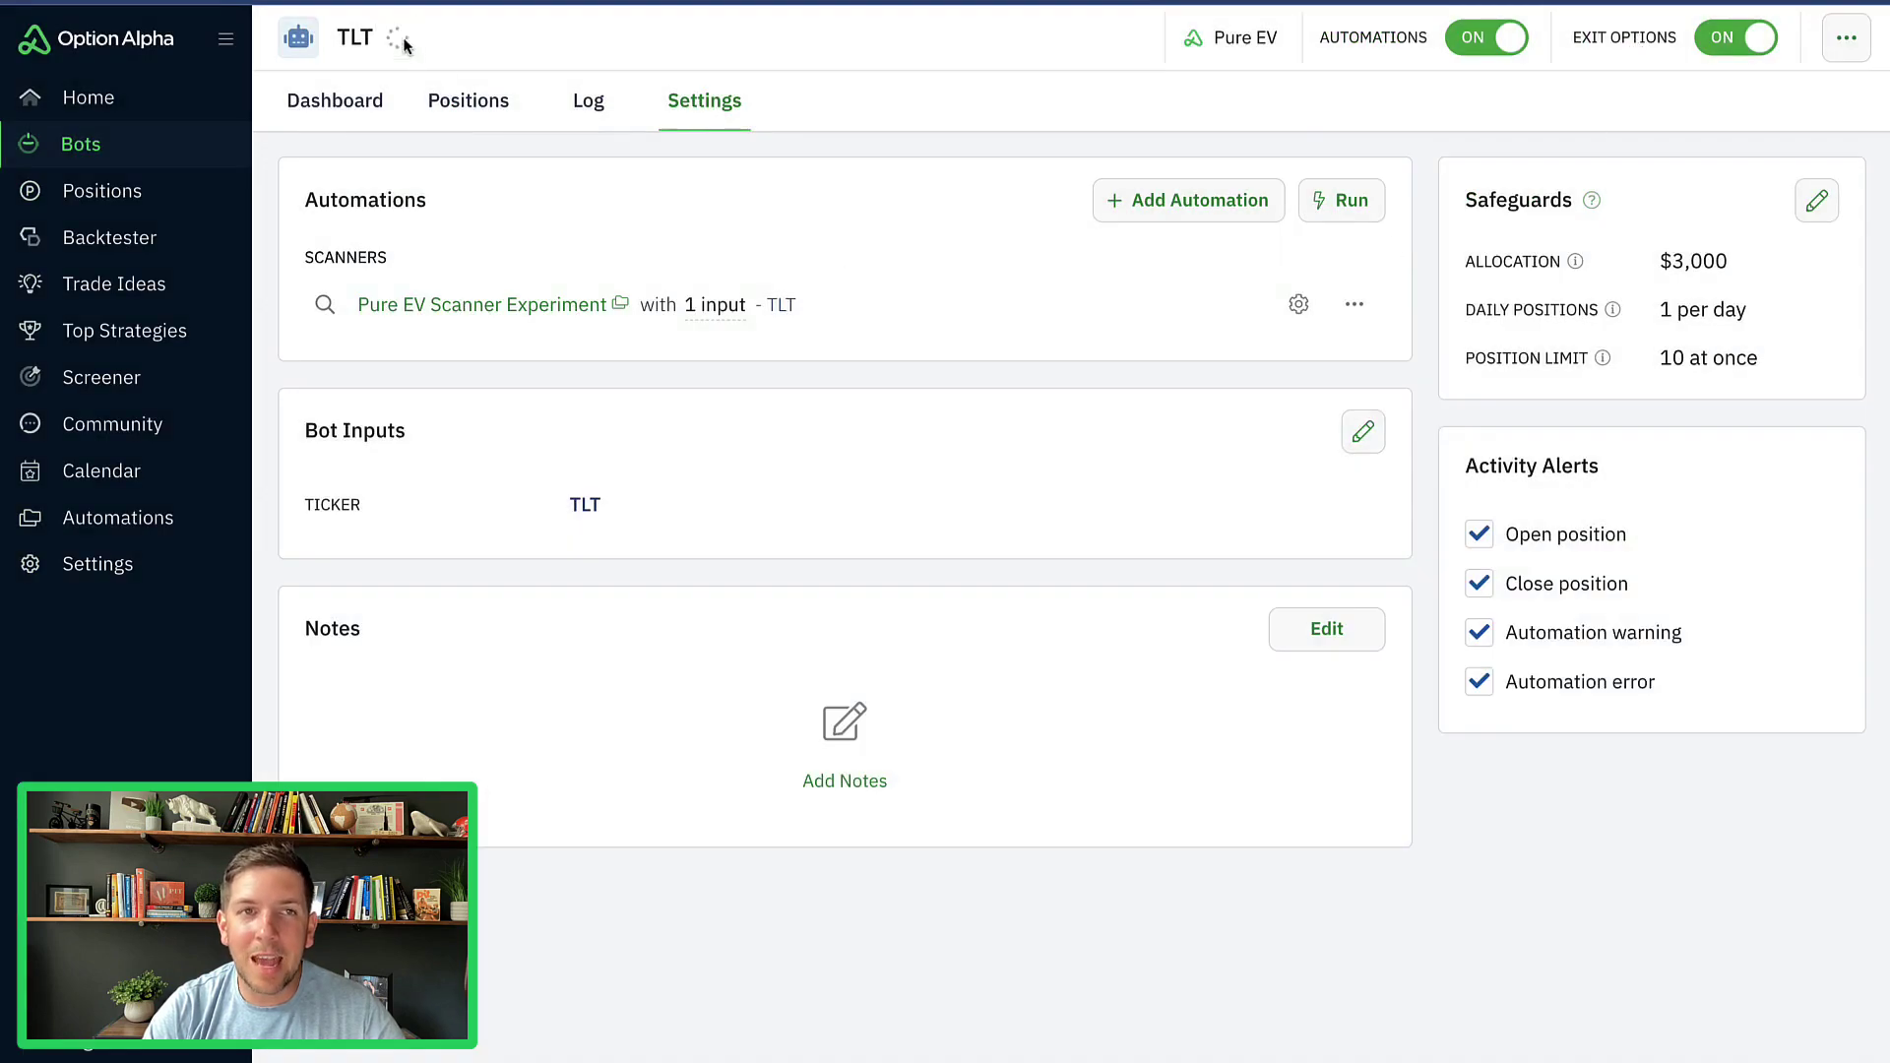
Step: Switch to the DOCU bot, confirm its Find Trade Idea mid-price filter, then open Closed Positions
left_click(399, 39)
left_click(476, 391)
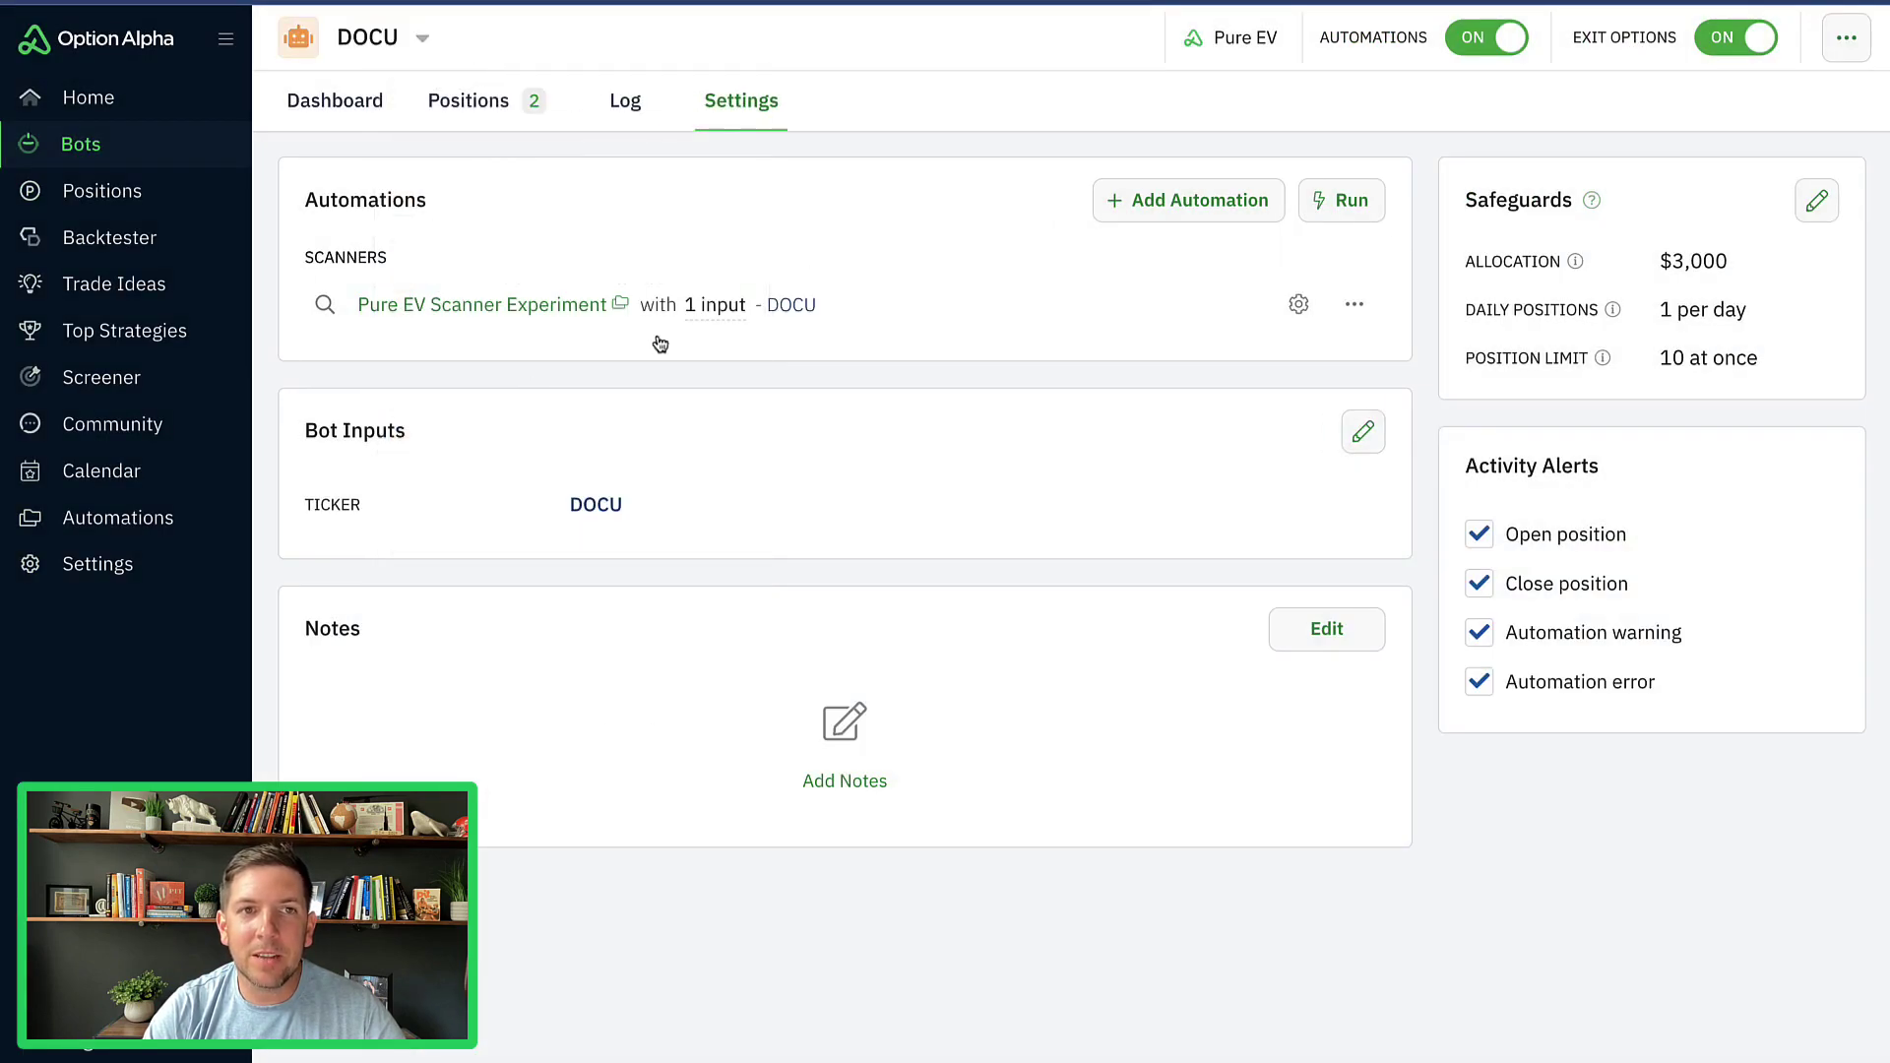
left_click(872, 302)
left_click(473, 159)
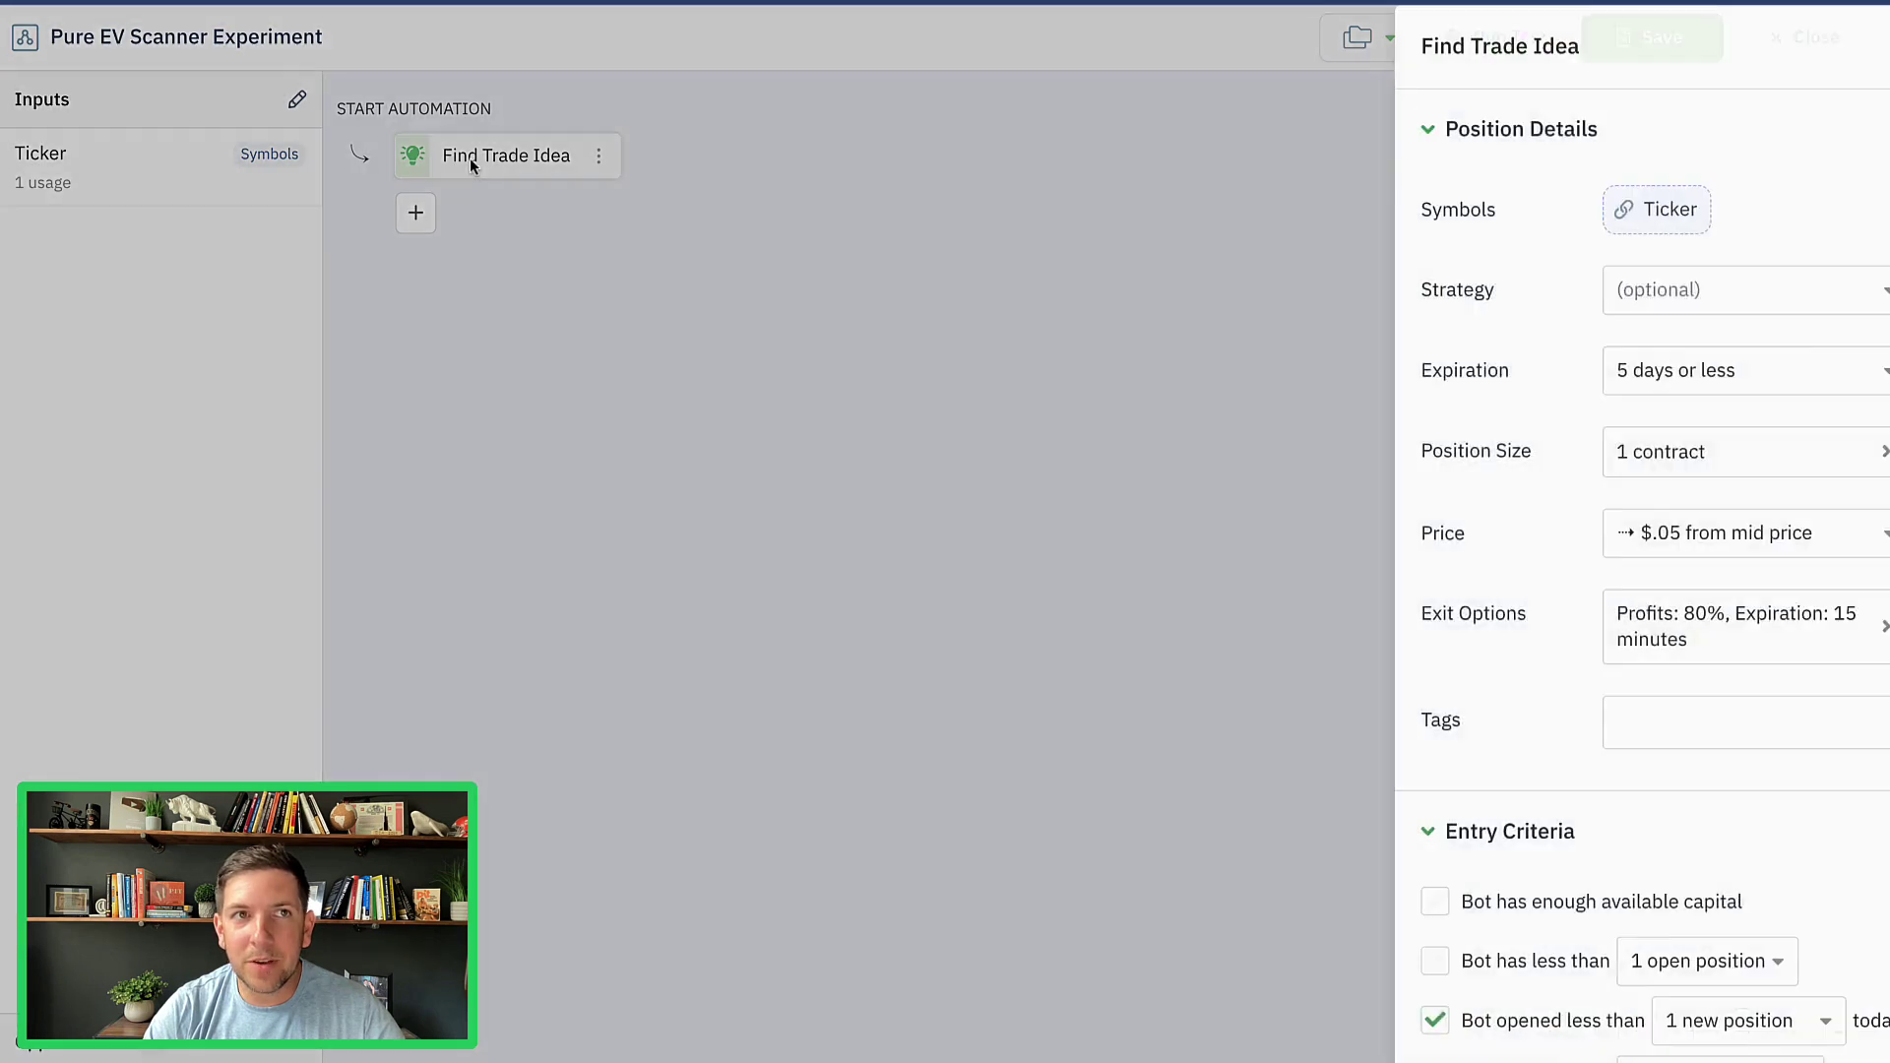
scroll(1527, 316, "down", 9)
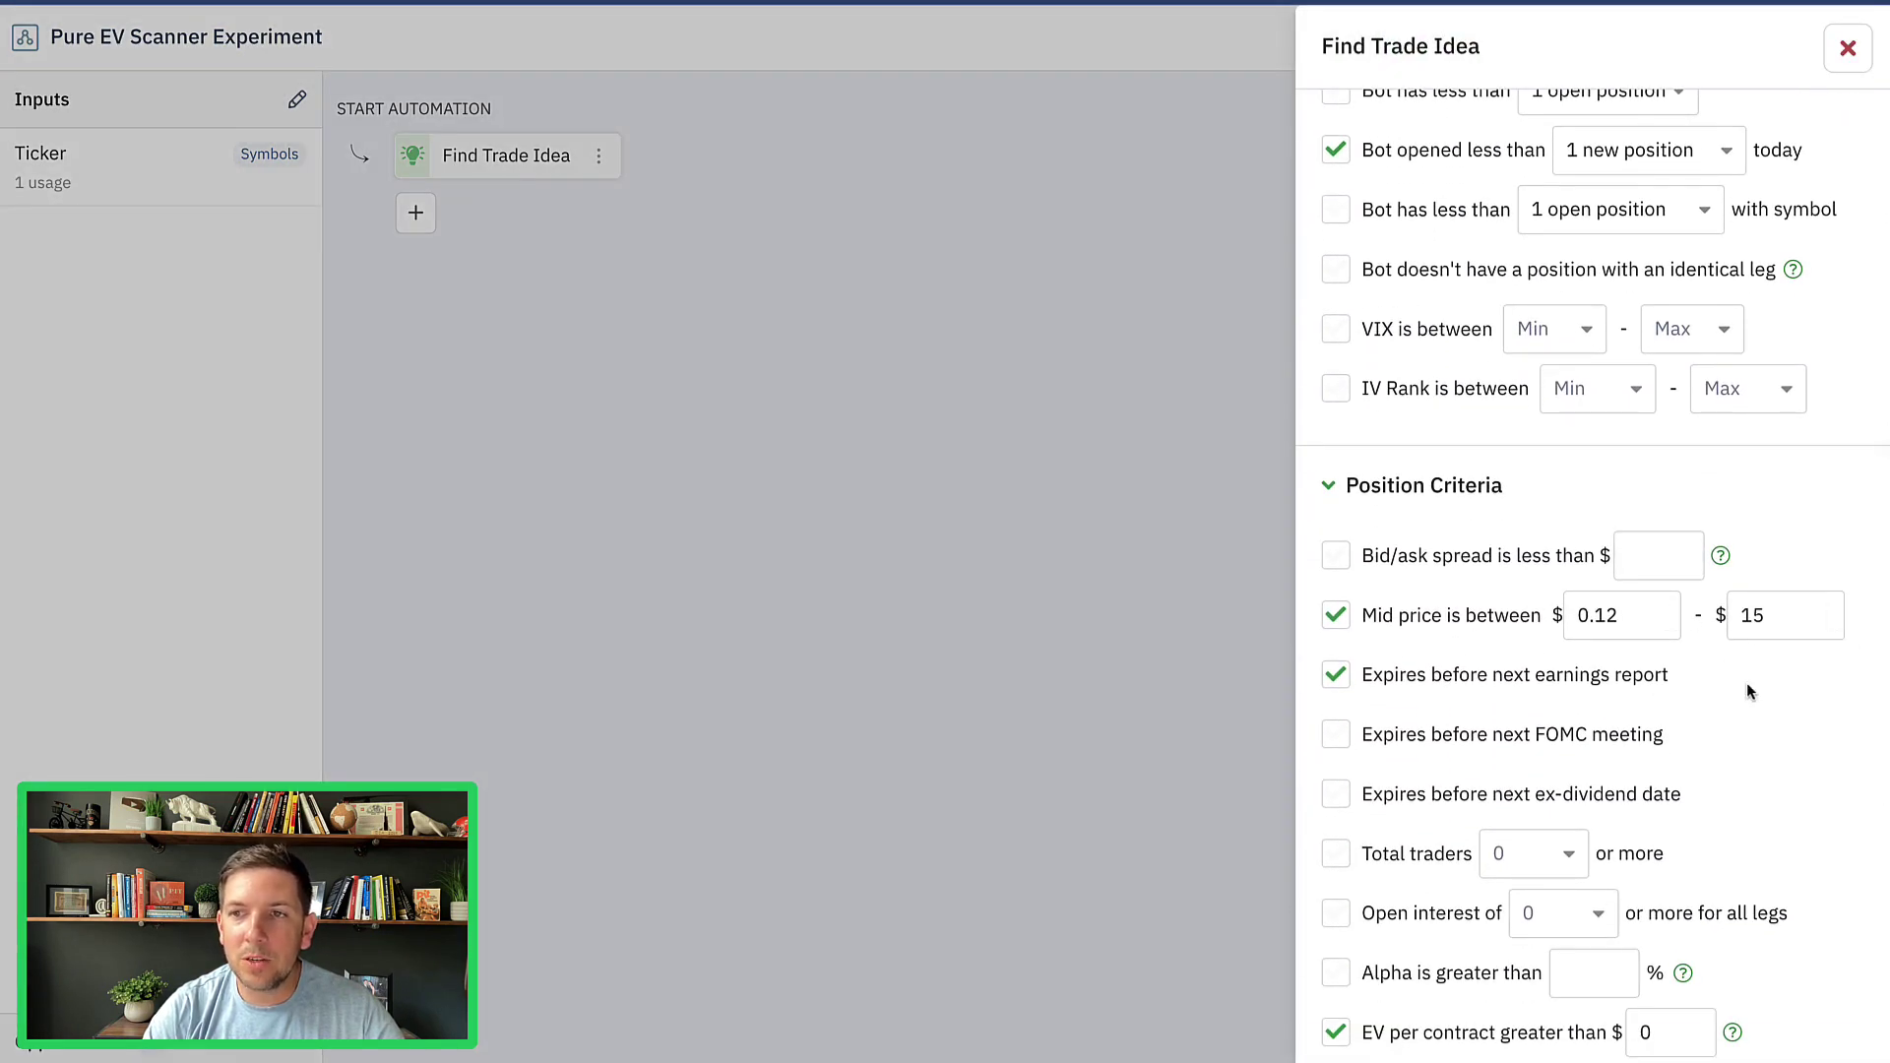
left_click(1848, 49)
left_click(1827, 41)
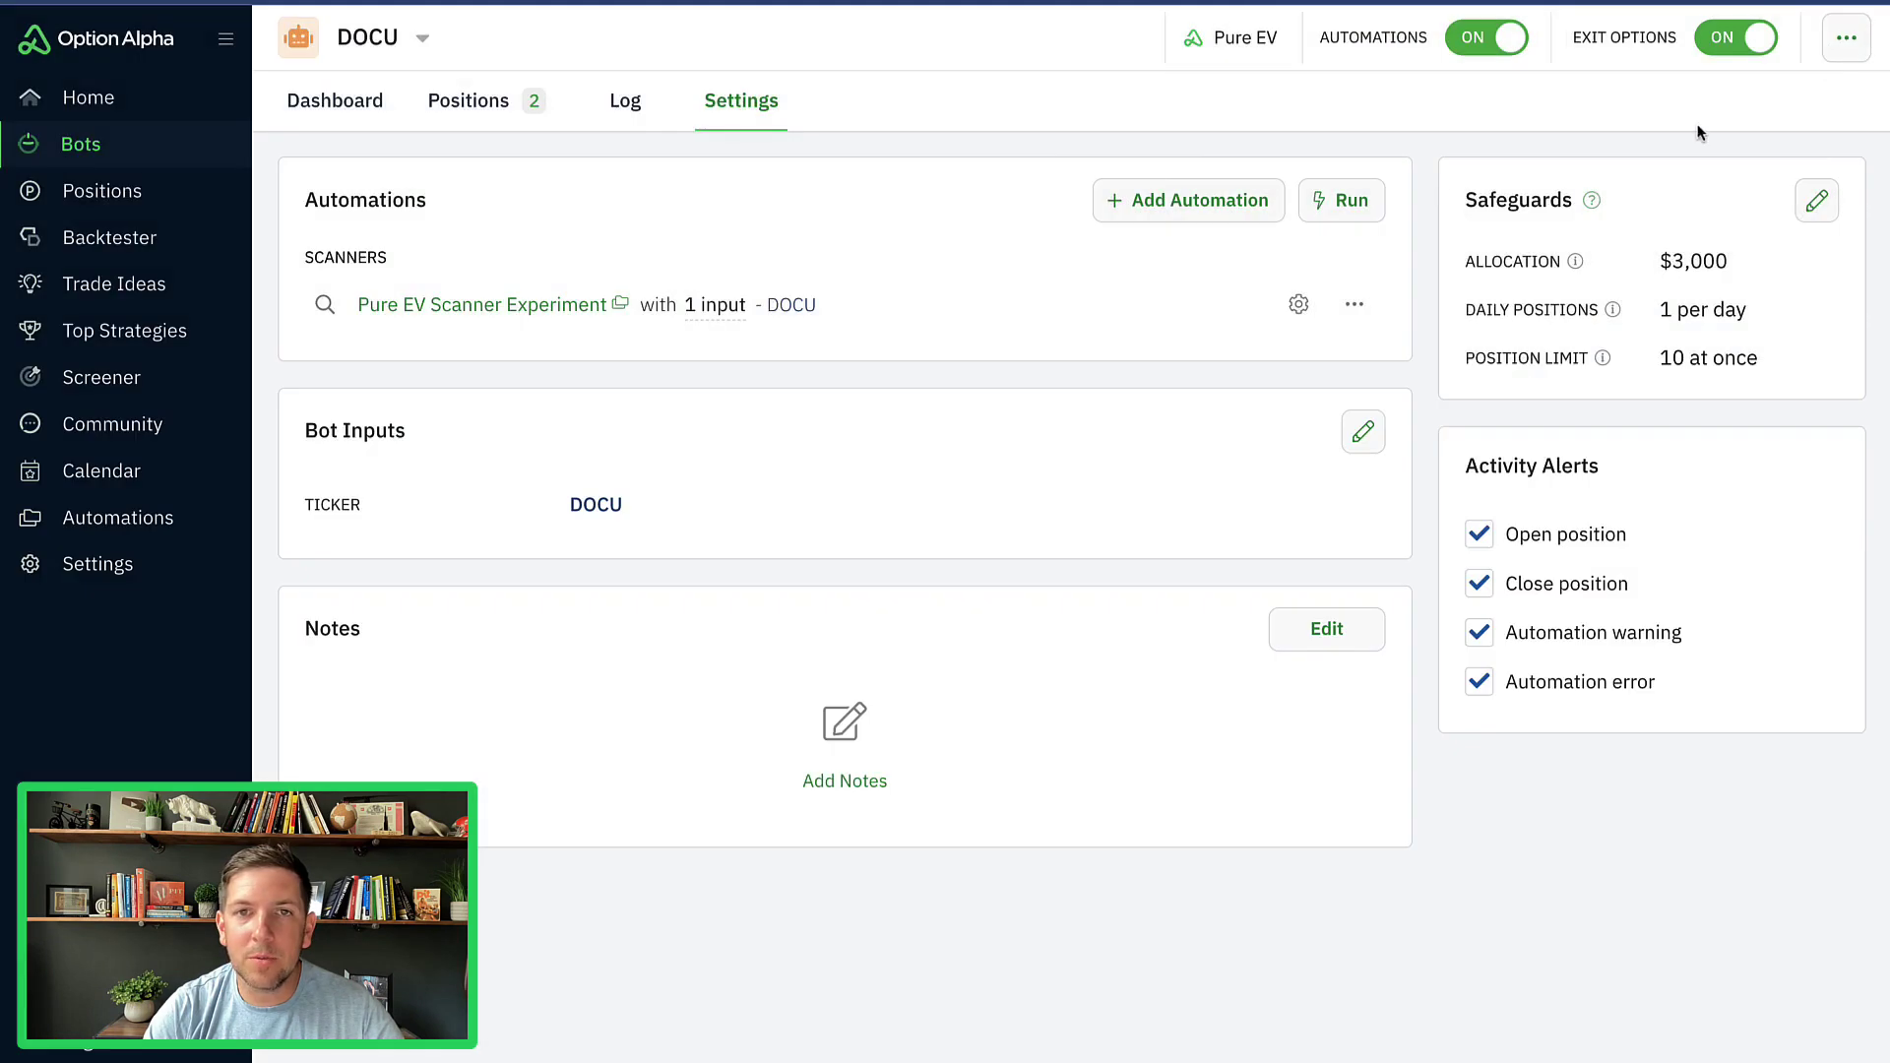
left_click(103, 190)
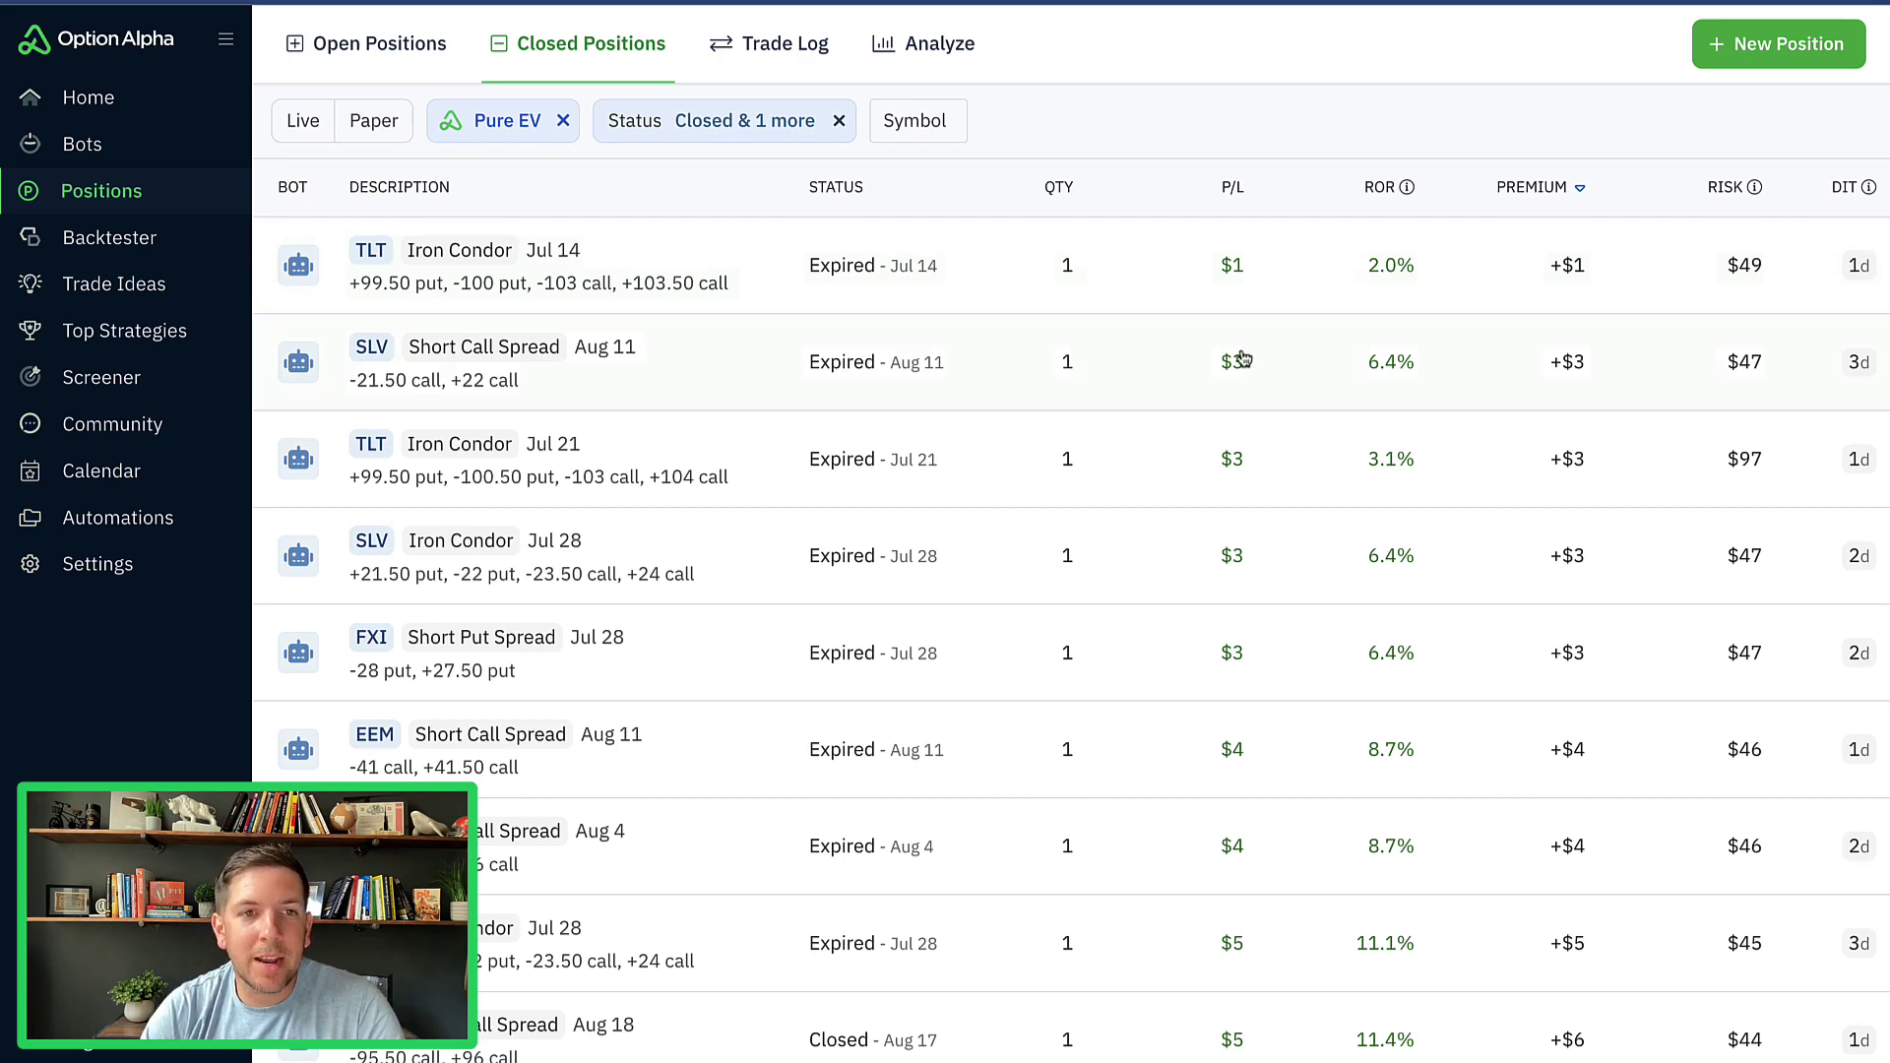
Step: Scroll the closed positions list and open the SLV bot from its Short Call Spread row
scroll(1242, 360, "down", 4)
scroll(1164, 436, "down", 5)
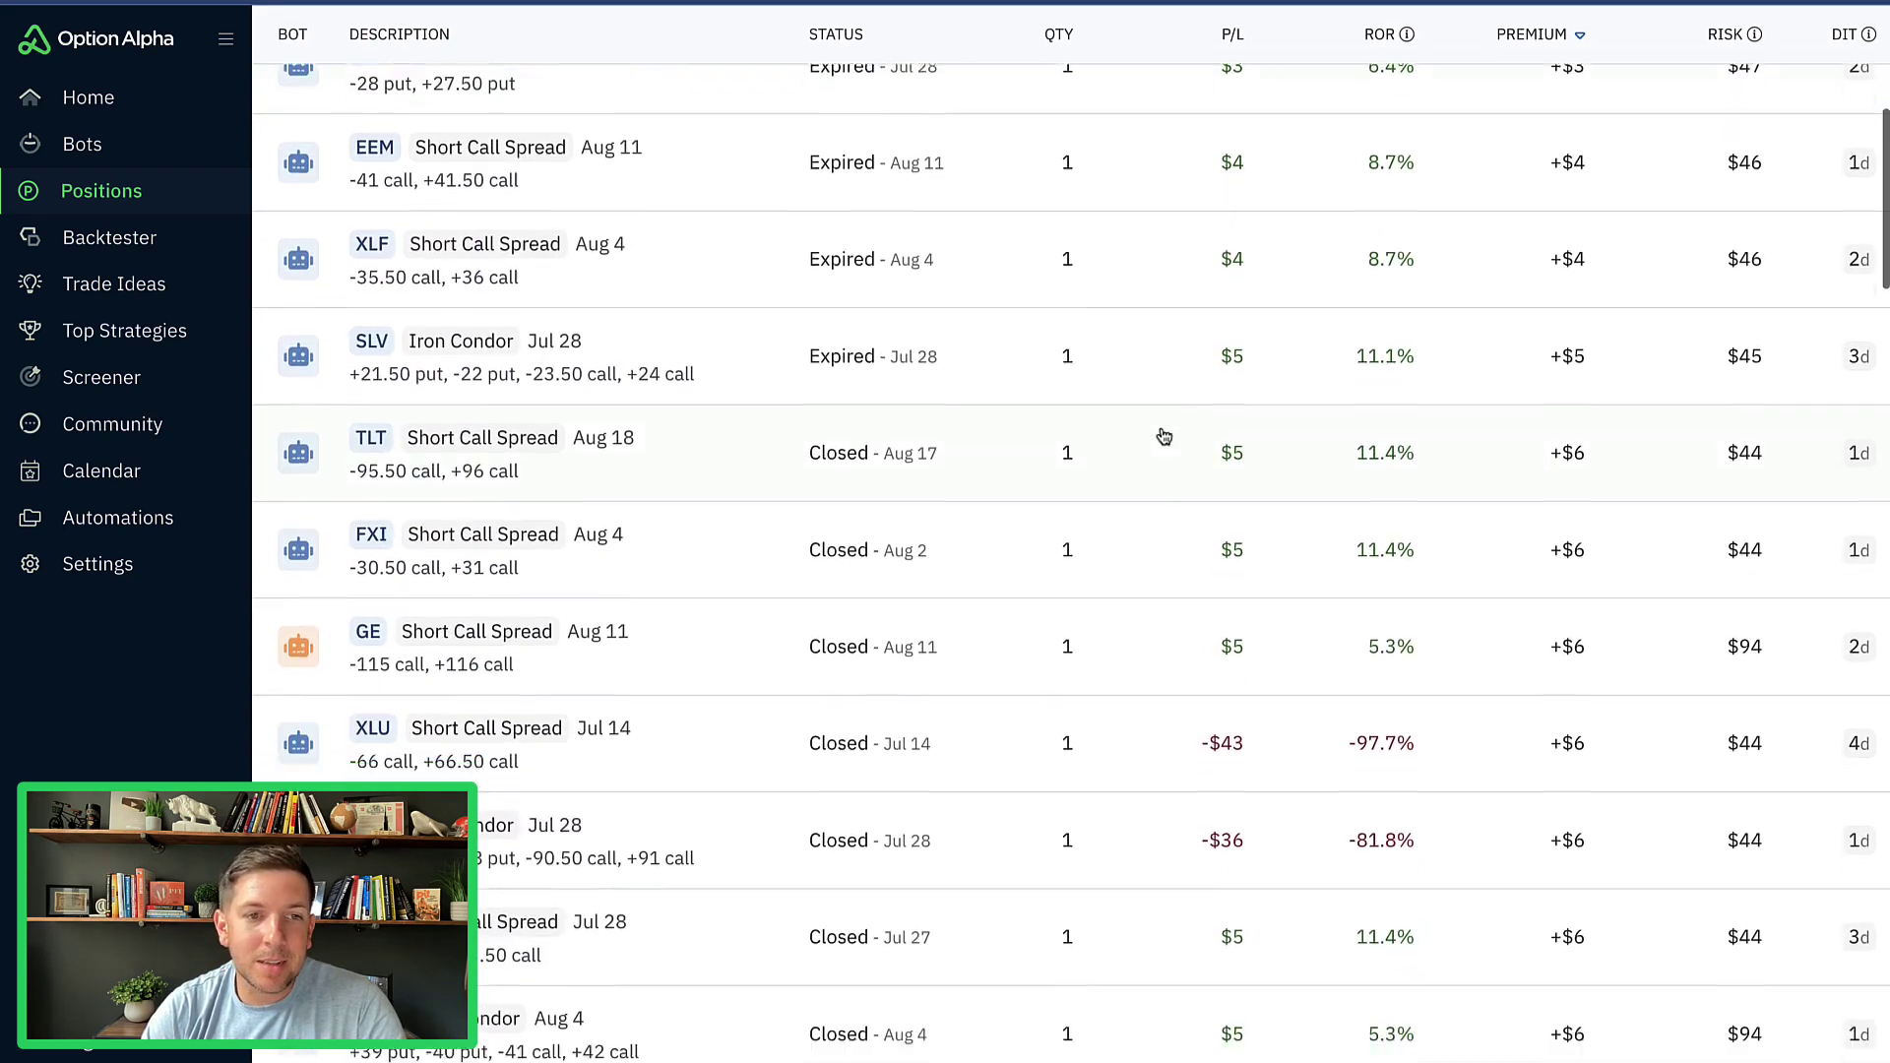
scroll(1163, 437, "up", 8)
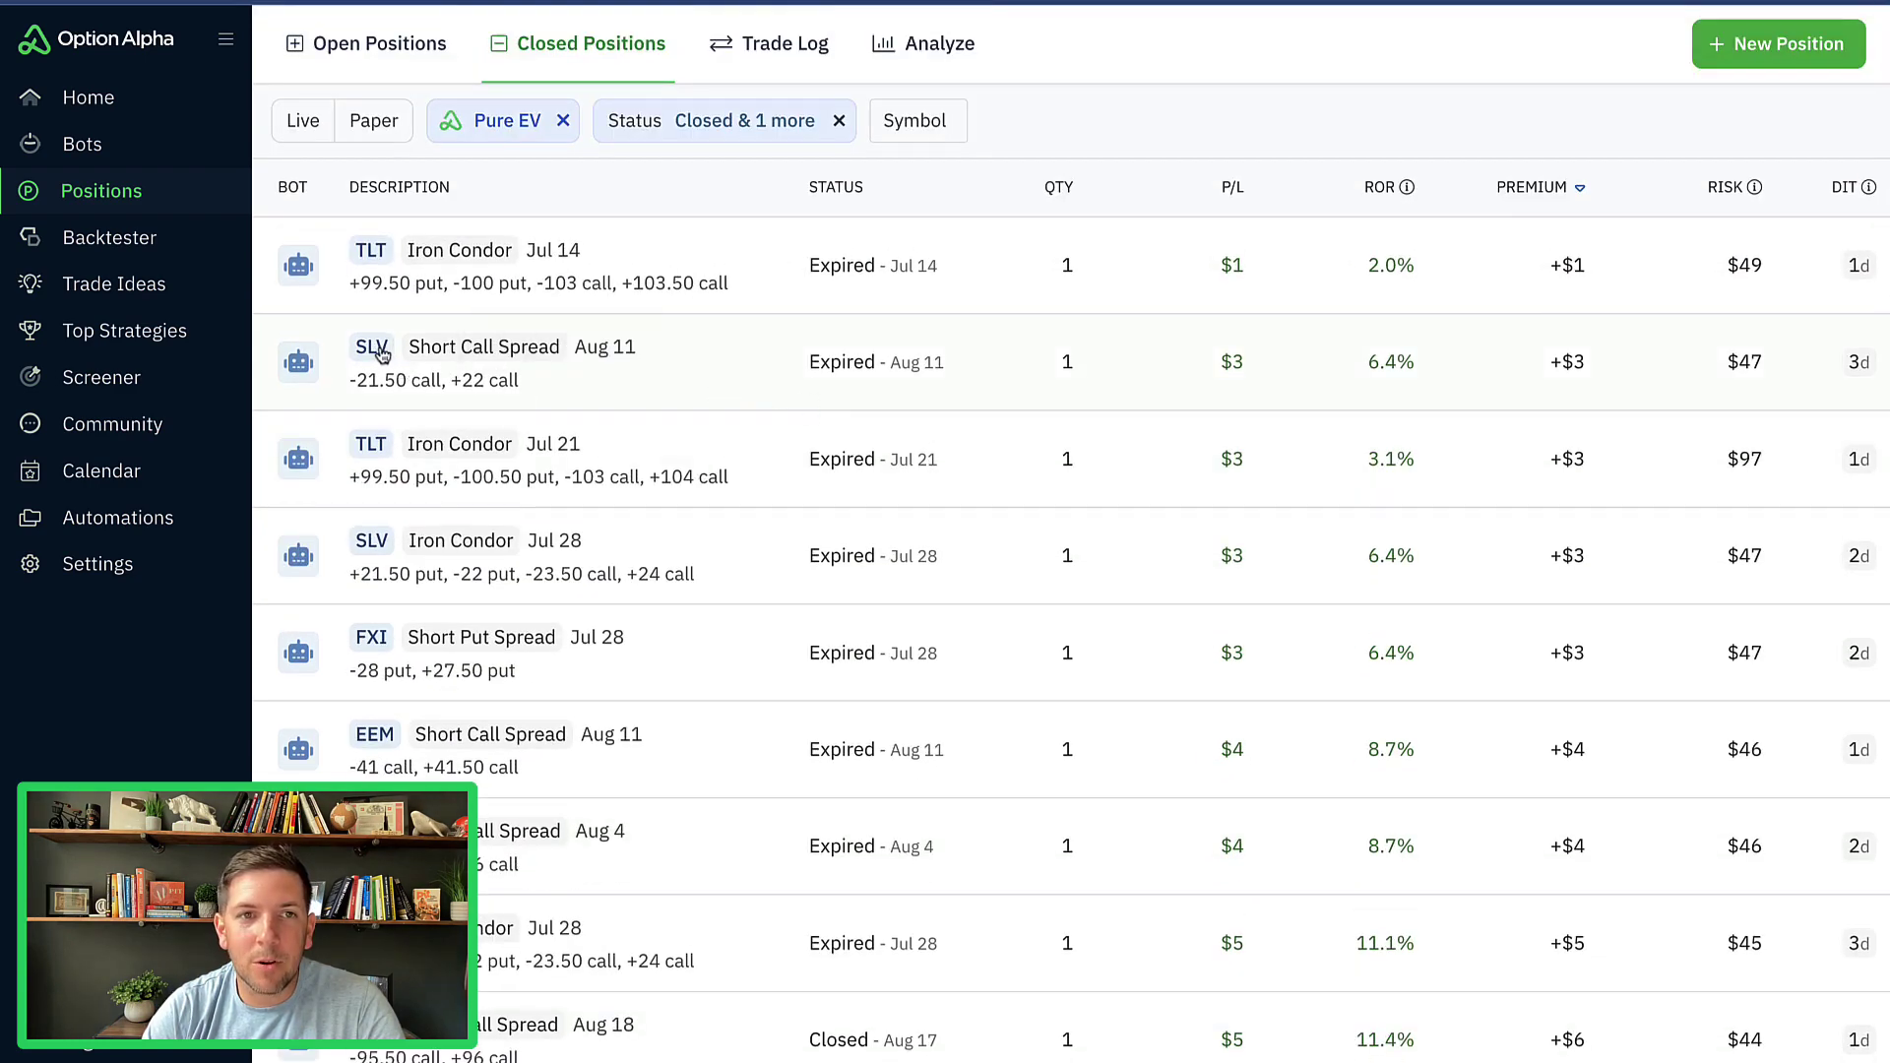
left_click(310, 363)
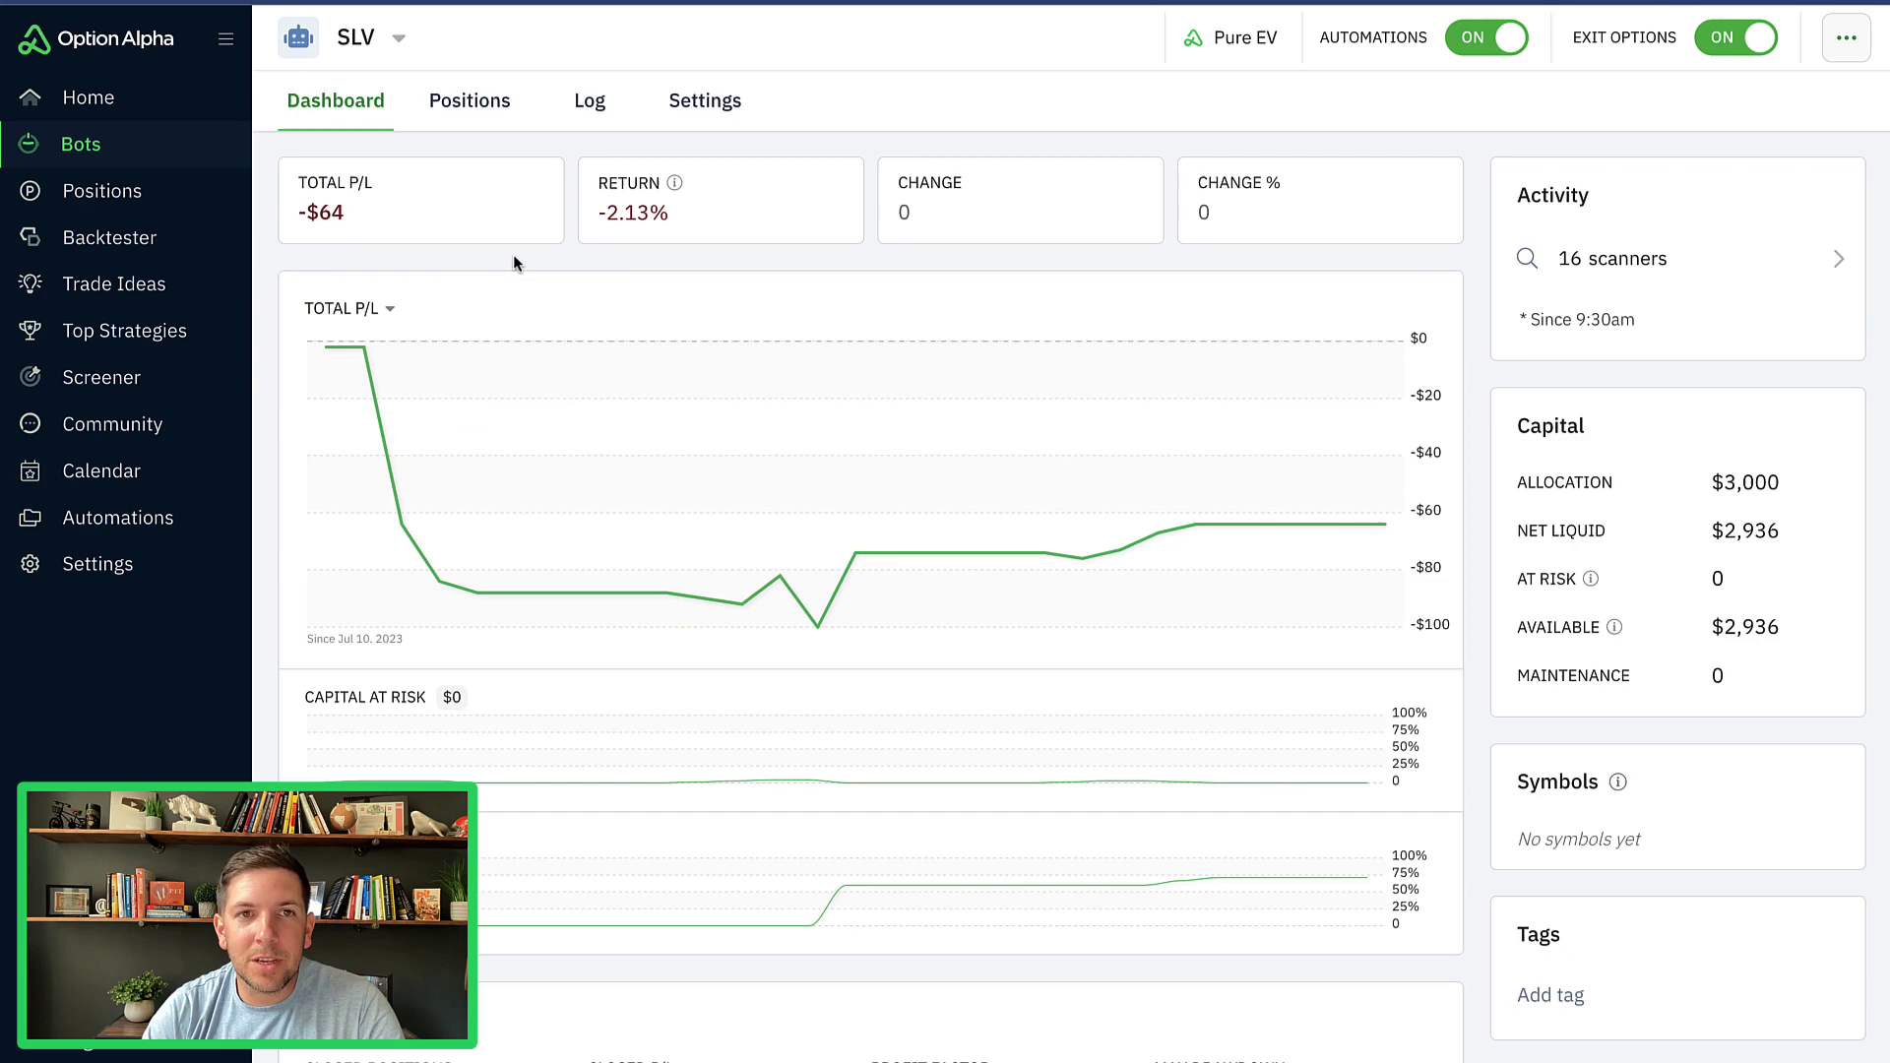
Step: Show the SLV bot's positions and scroll through the closed trades list
left_click(461, 110)
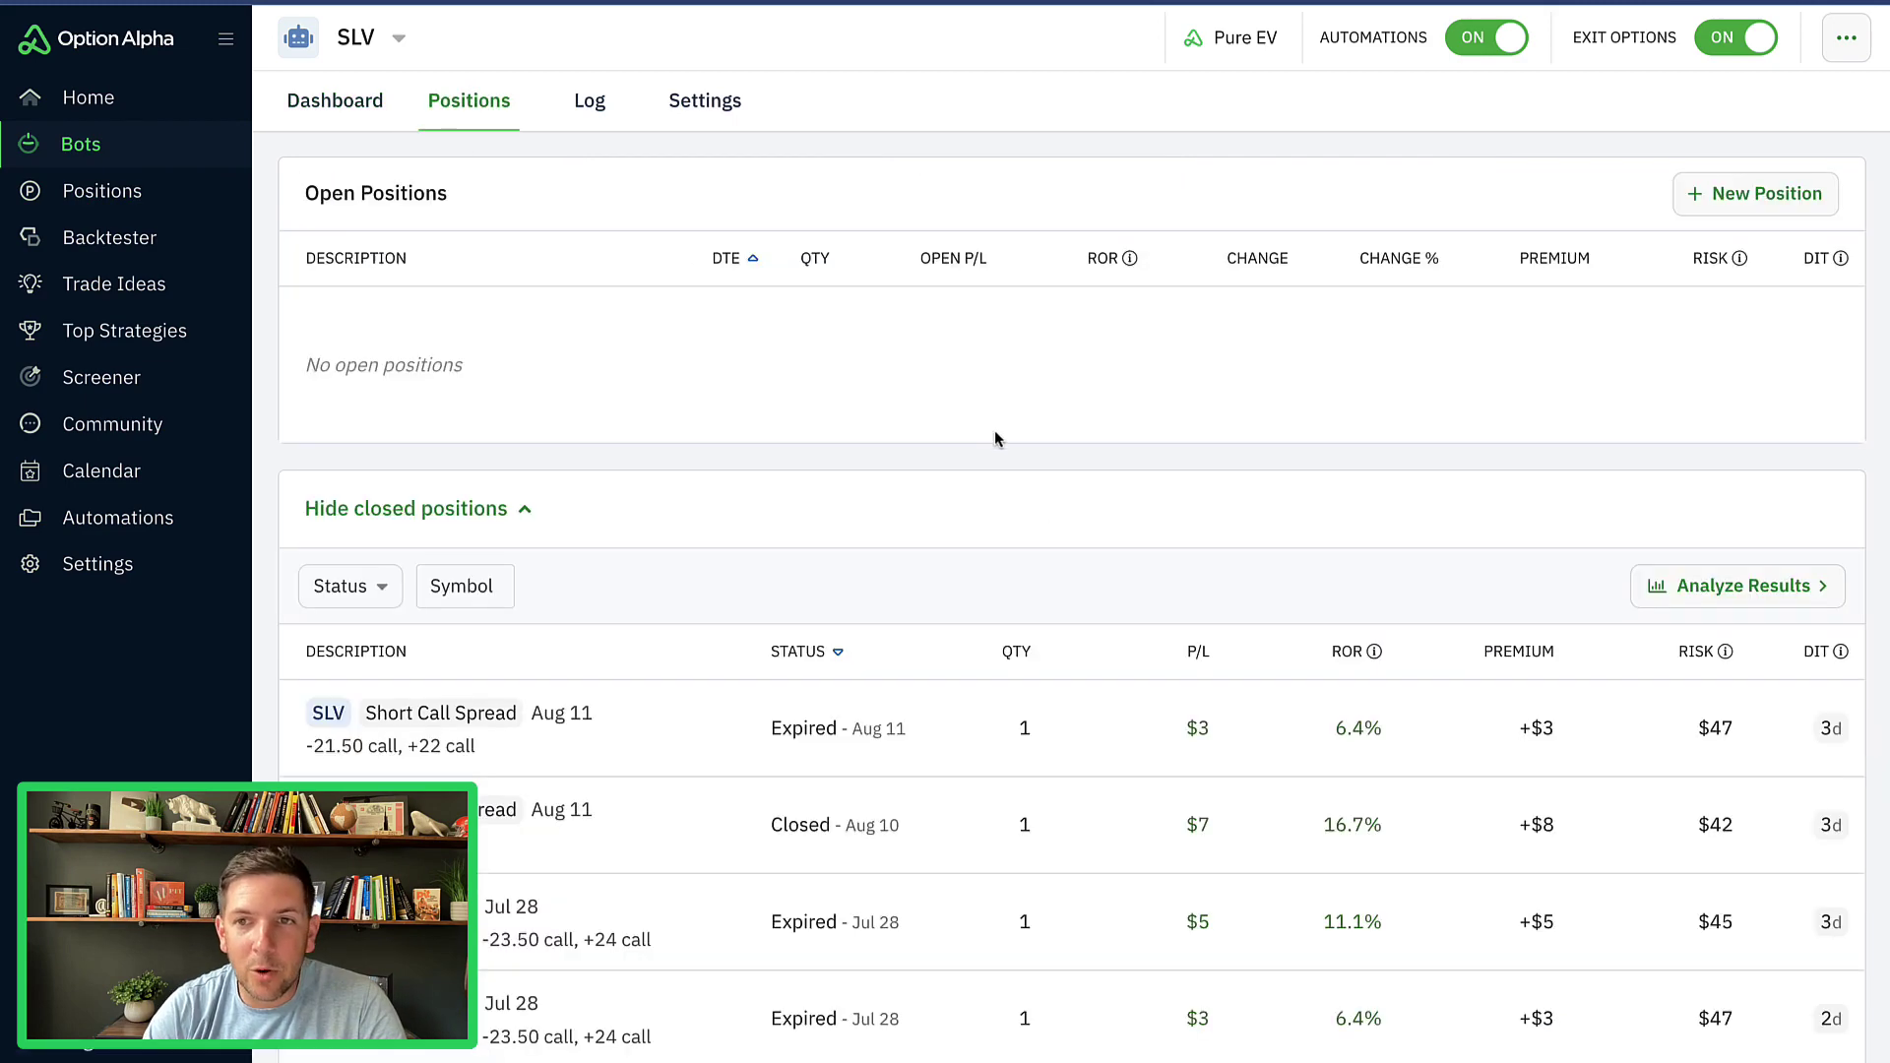
scroll(994, 433, "down", 4)
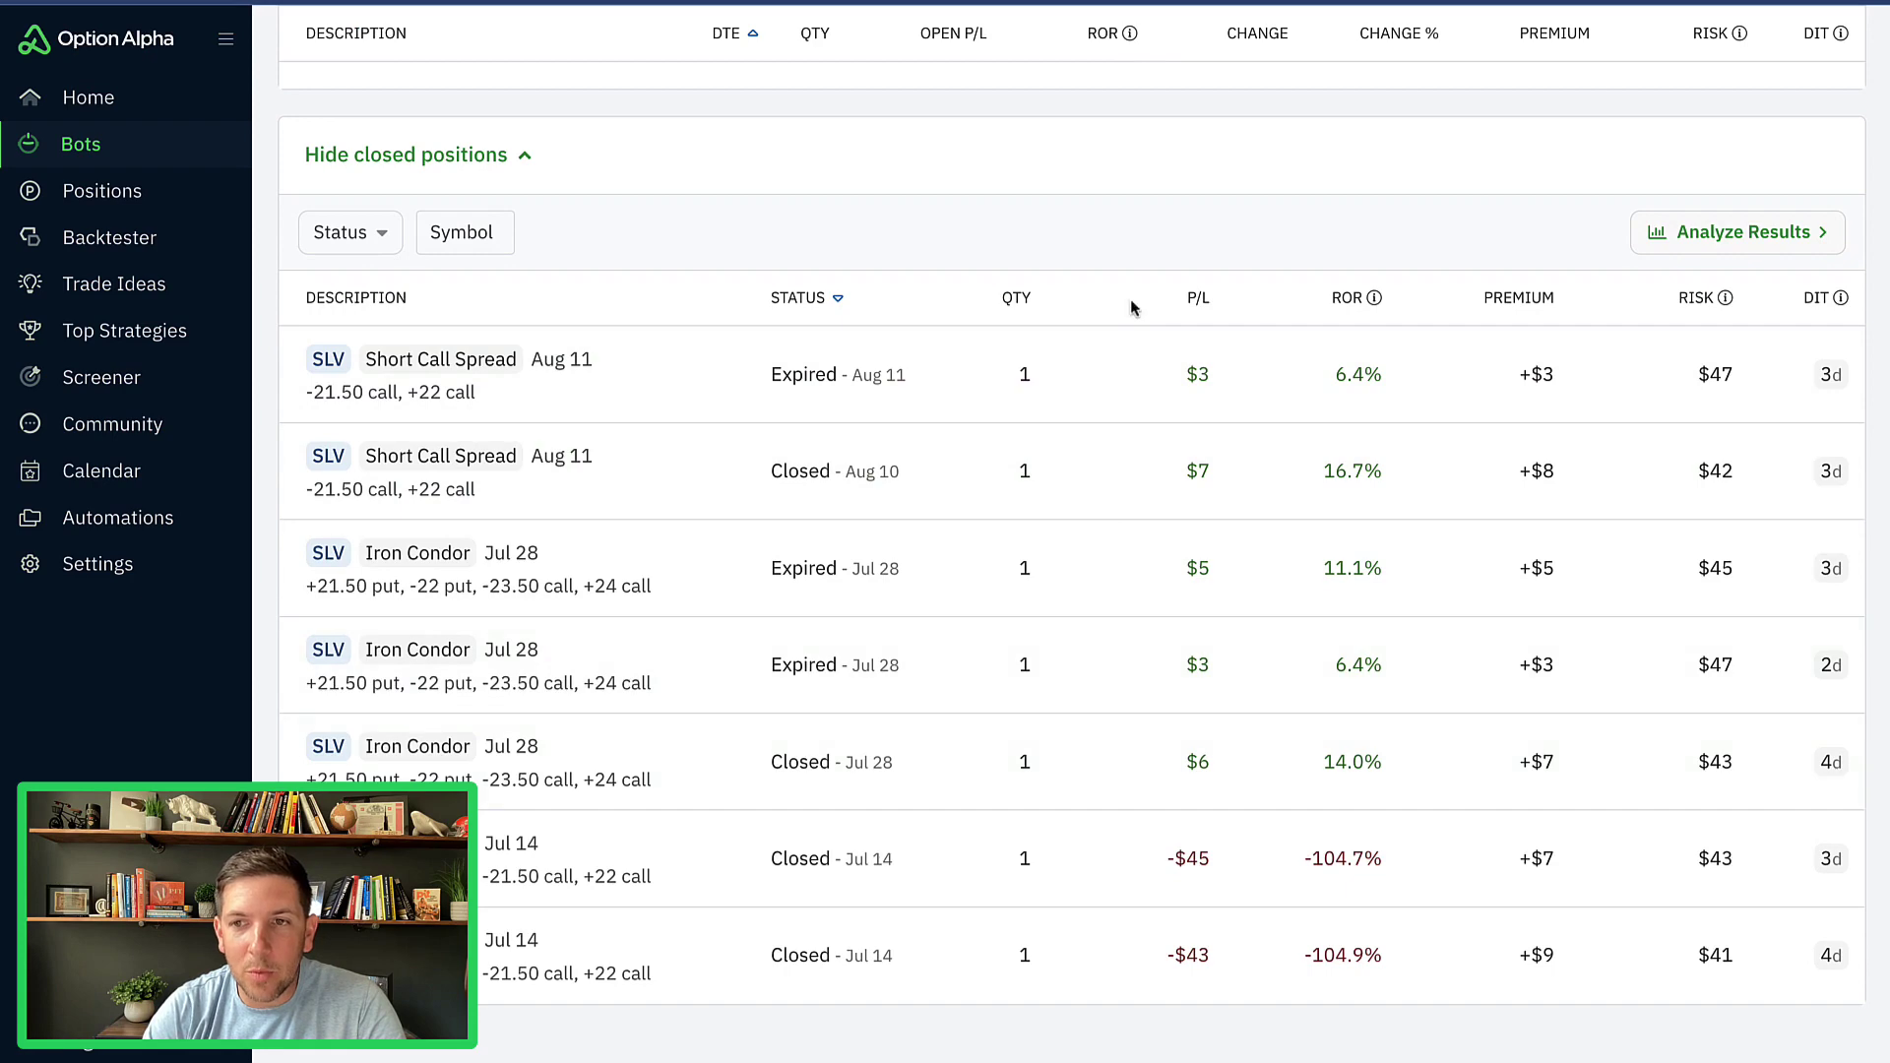
scroll(842, 397, "up", 3)
scroll(839, 390, "up", 1)
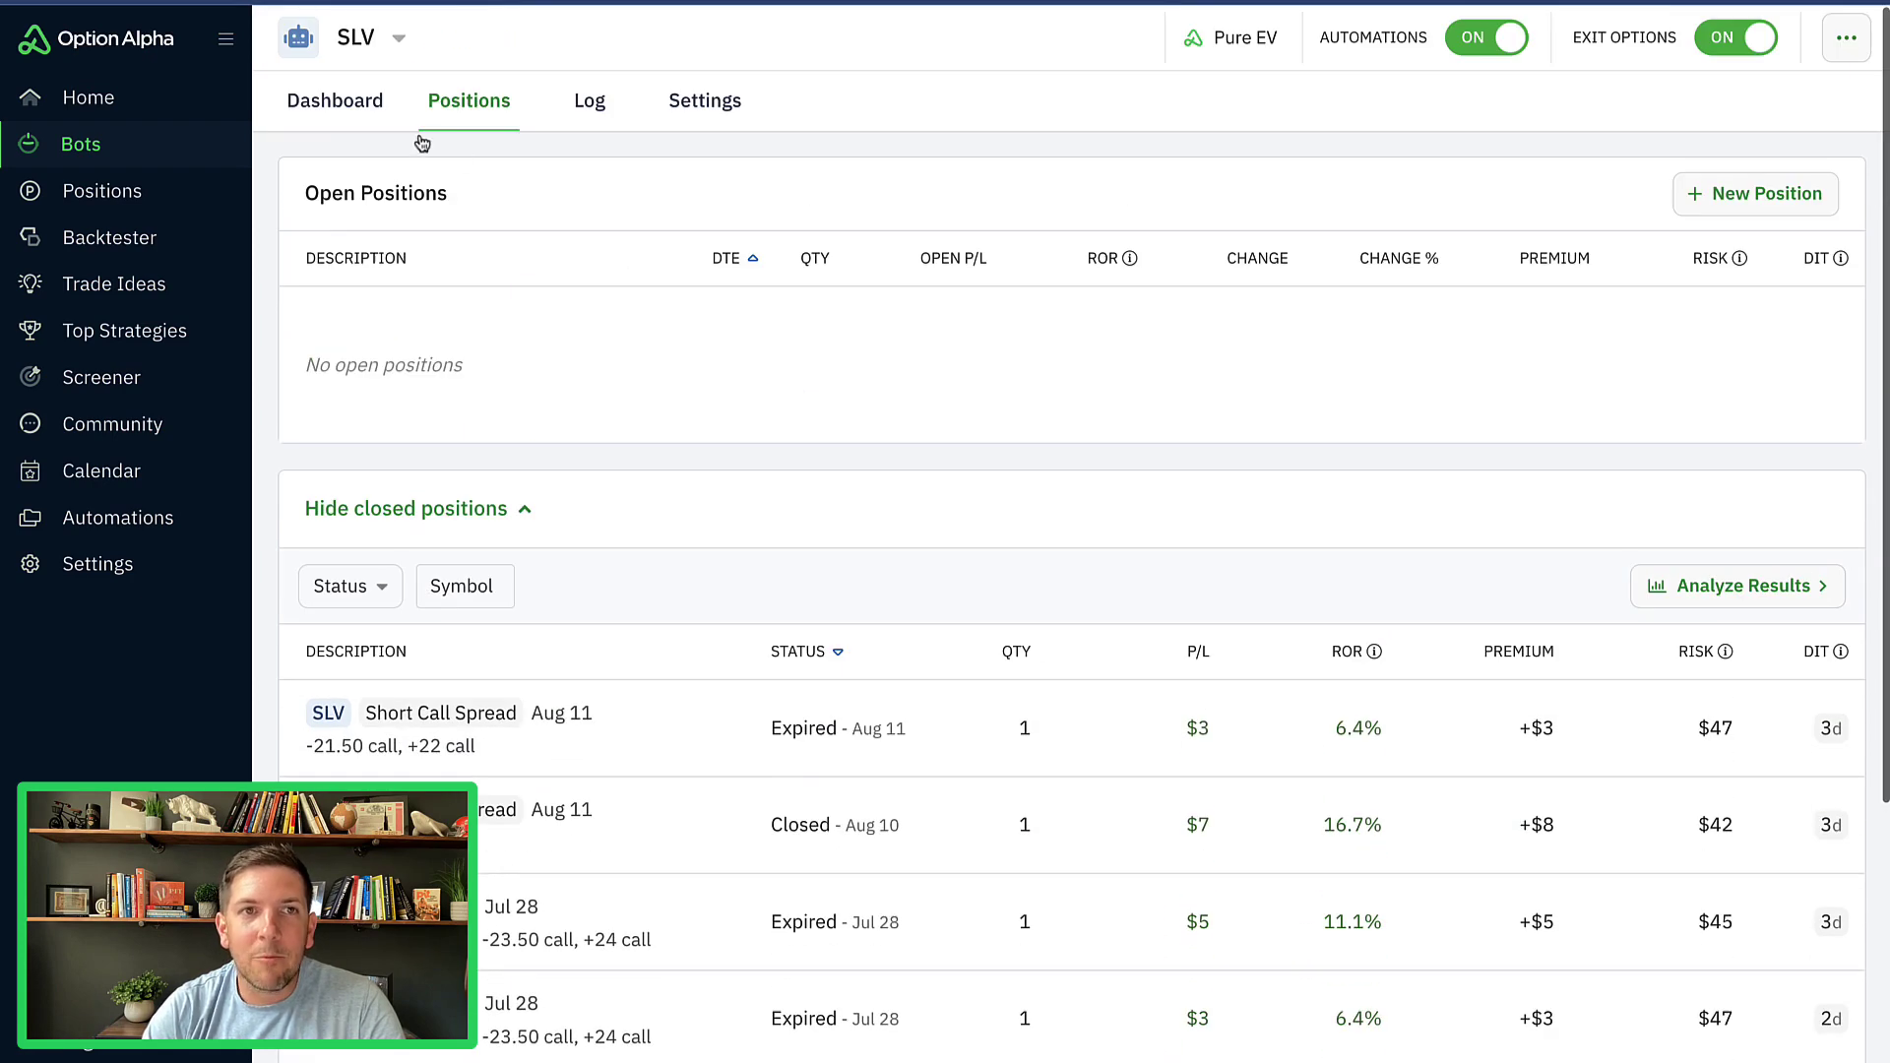
Step: Review the SLV bot's Dashboard stats
left_click(392, 107)
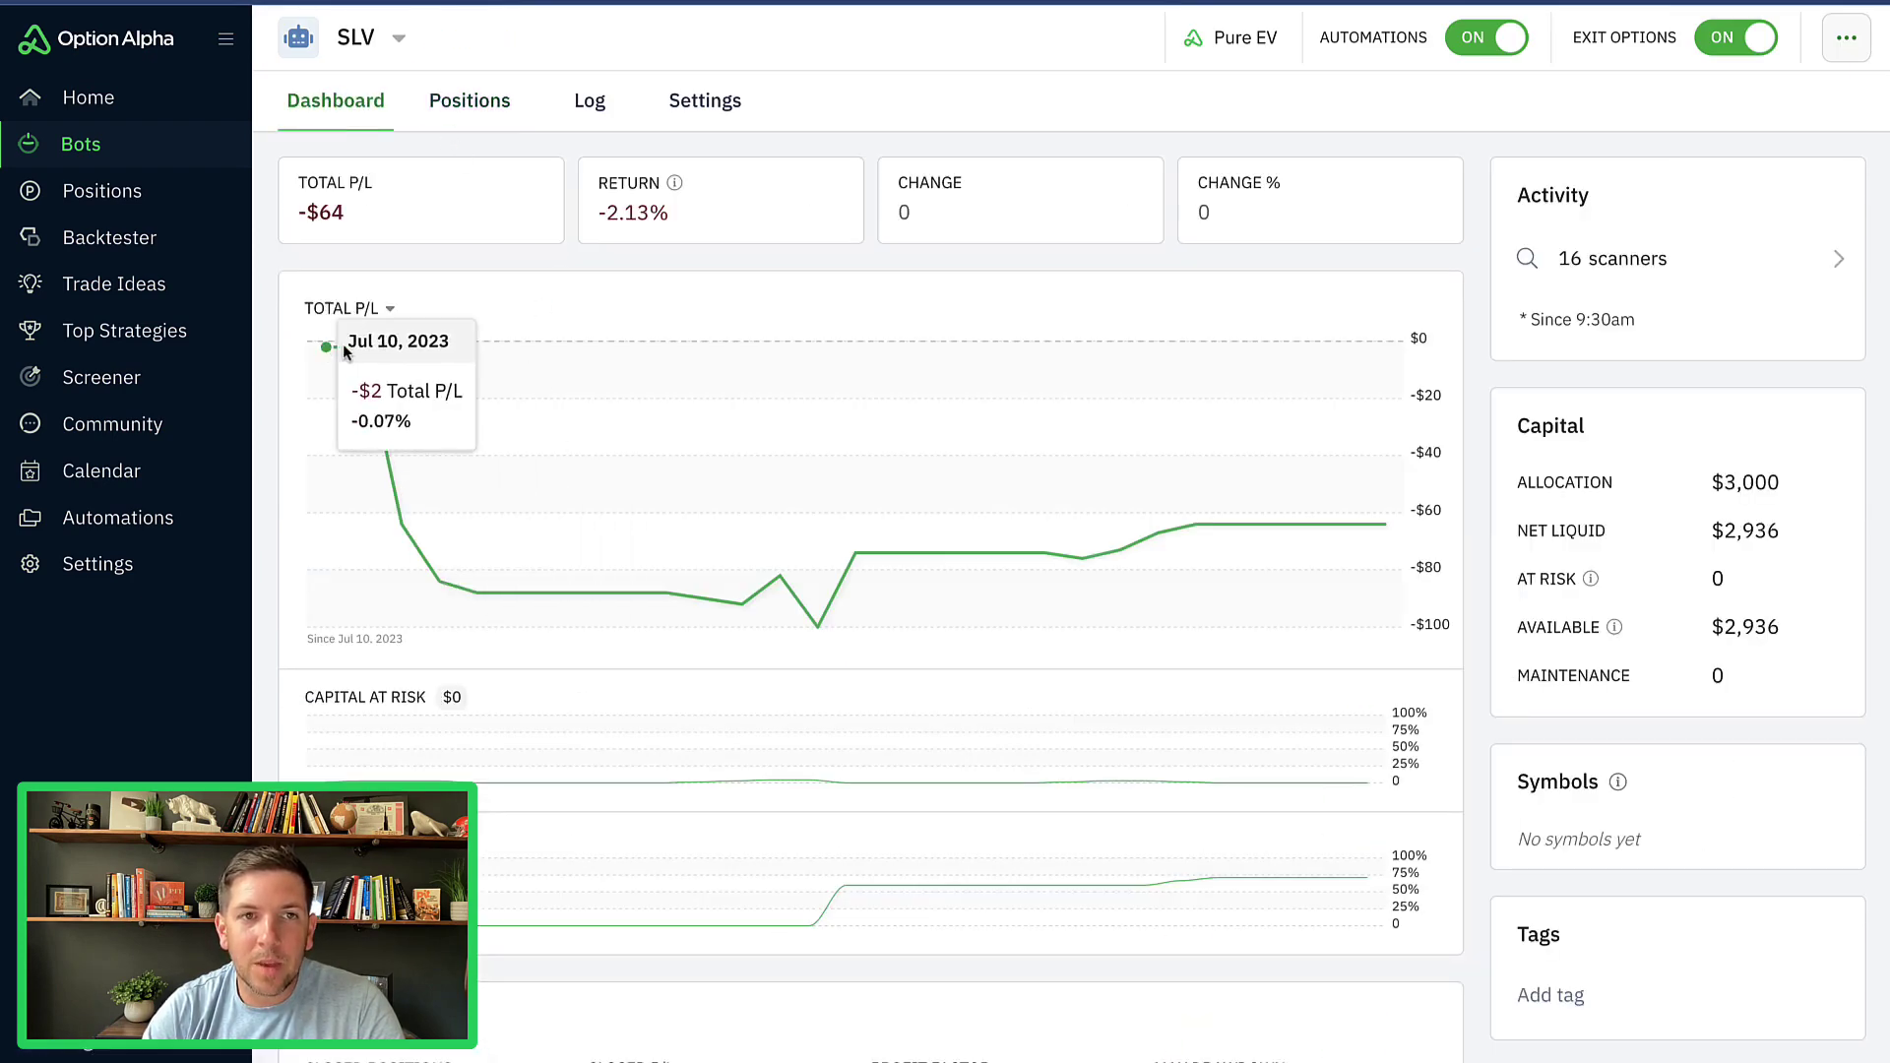
scroll(1006, 540, "down", 2)
scroll(1006, 540, "down", 1)
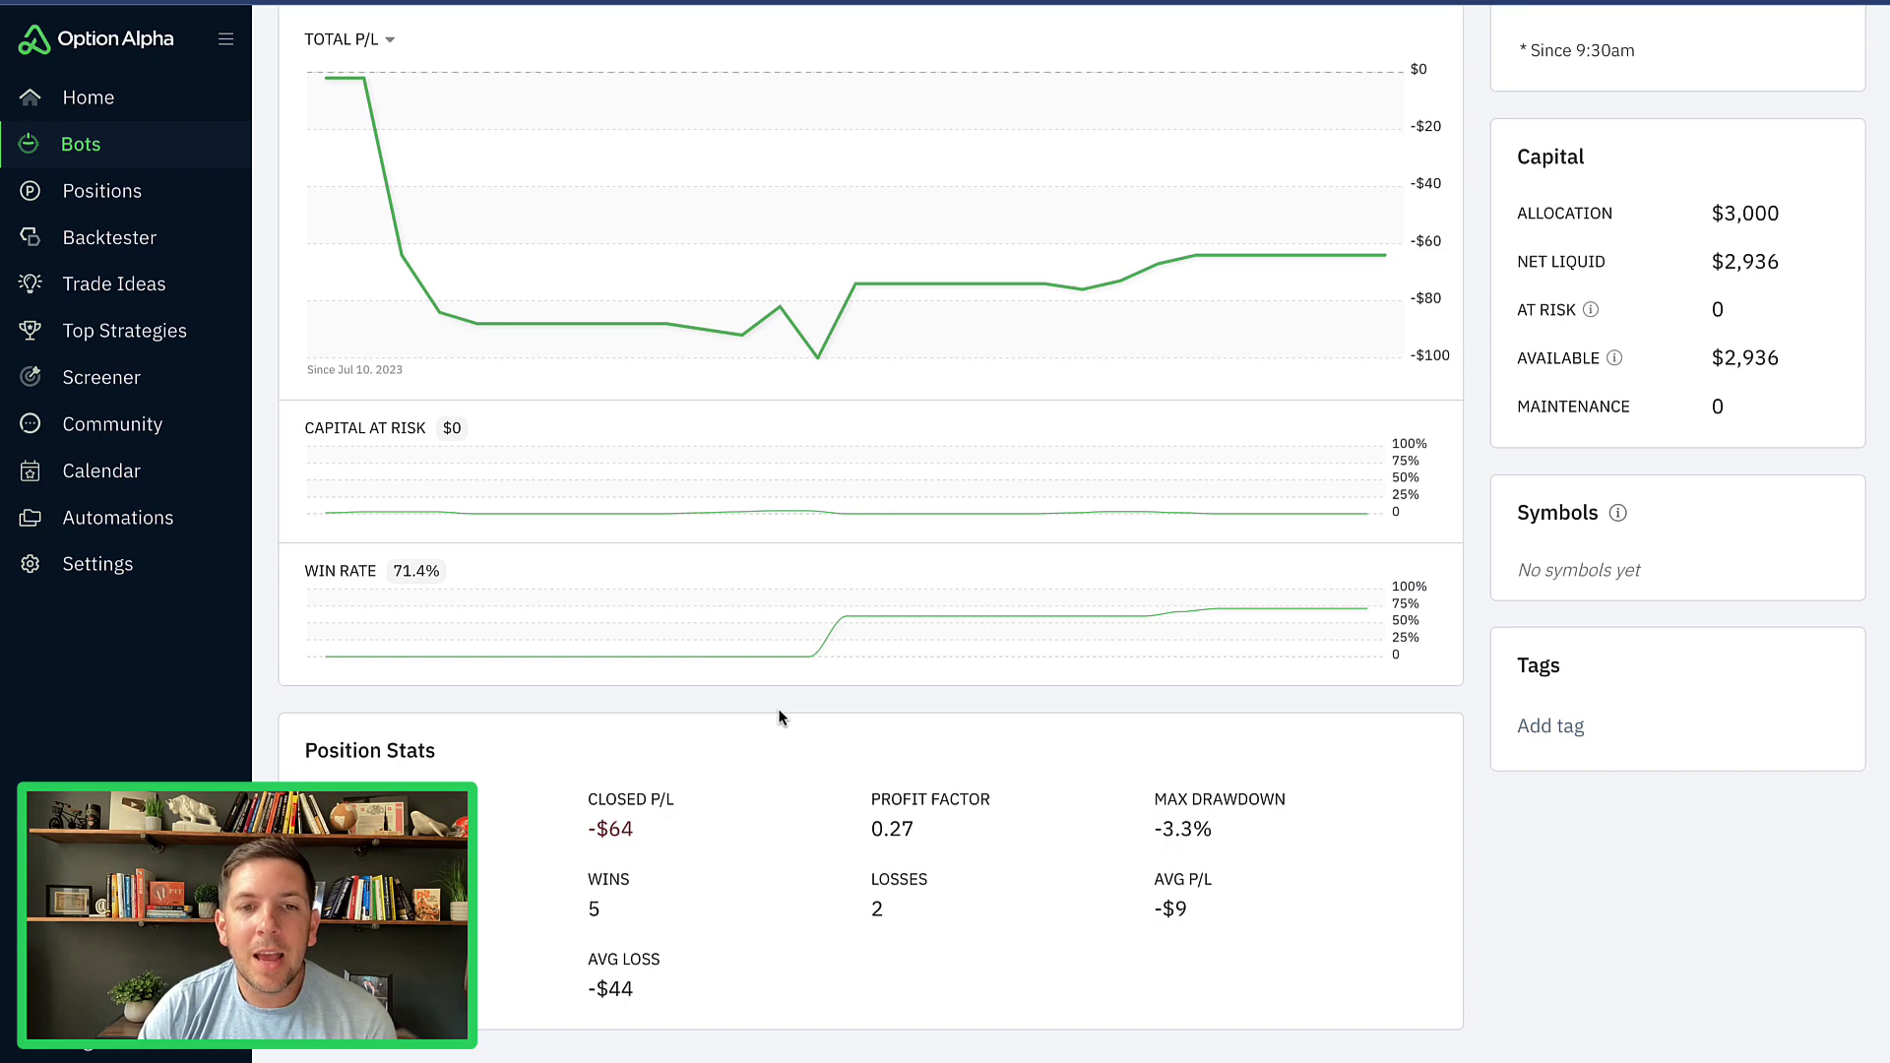
scroll(781, 716, "up", 3)
scroll(447, 174, "up", 1)
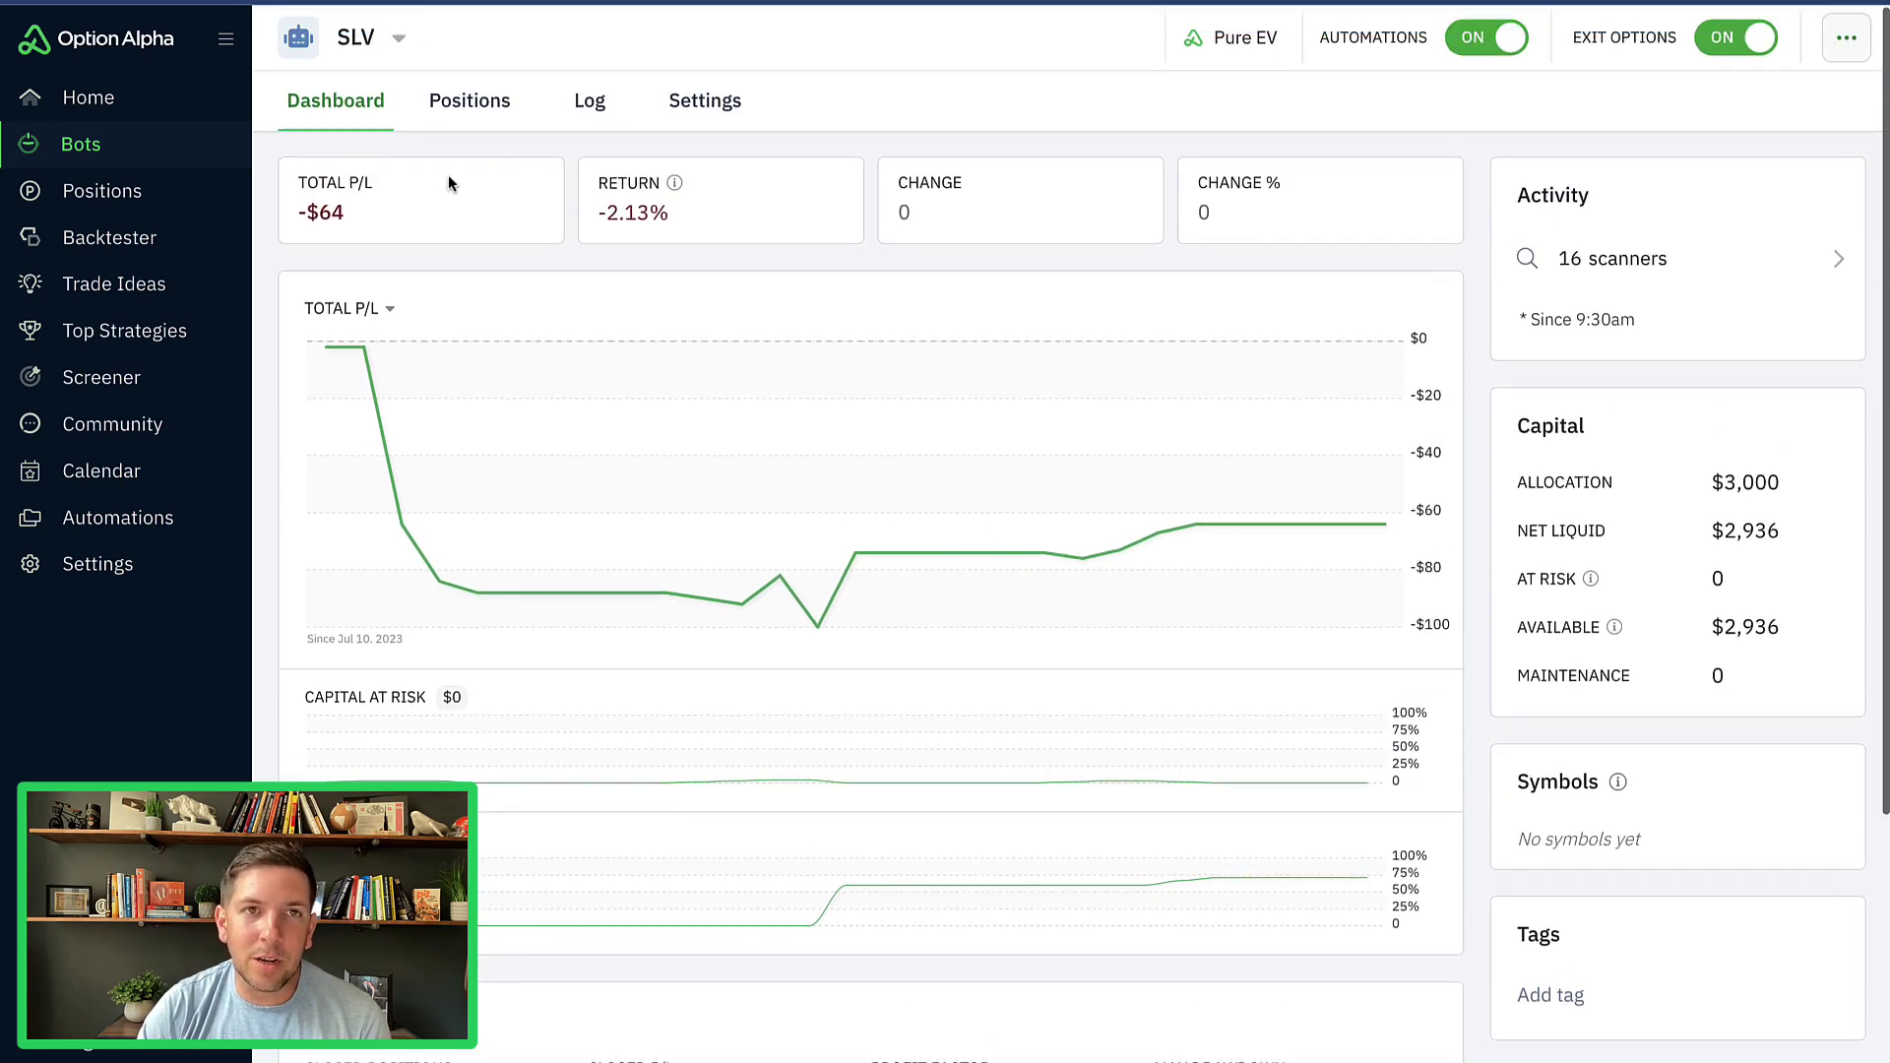
Step: Return to the SLV positions and circle the Premium column for emphasis
left_click(455, 102)
scroll(1081, 531, "down", 4)
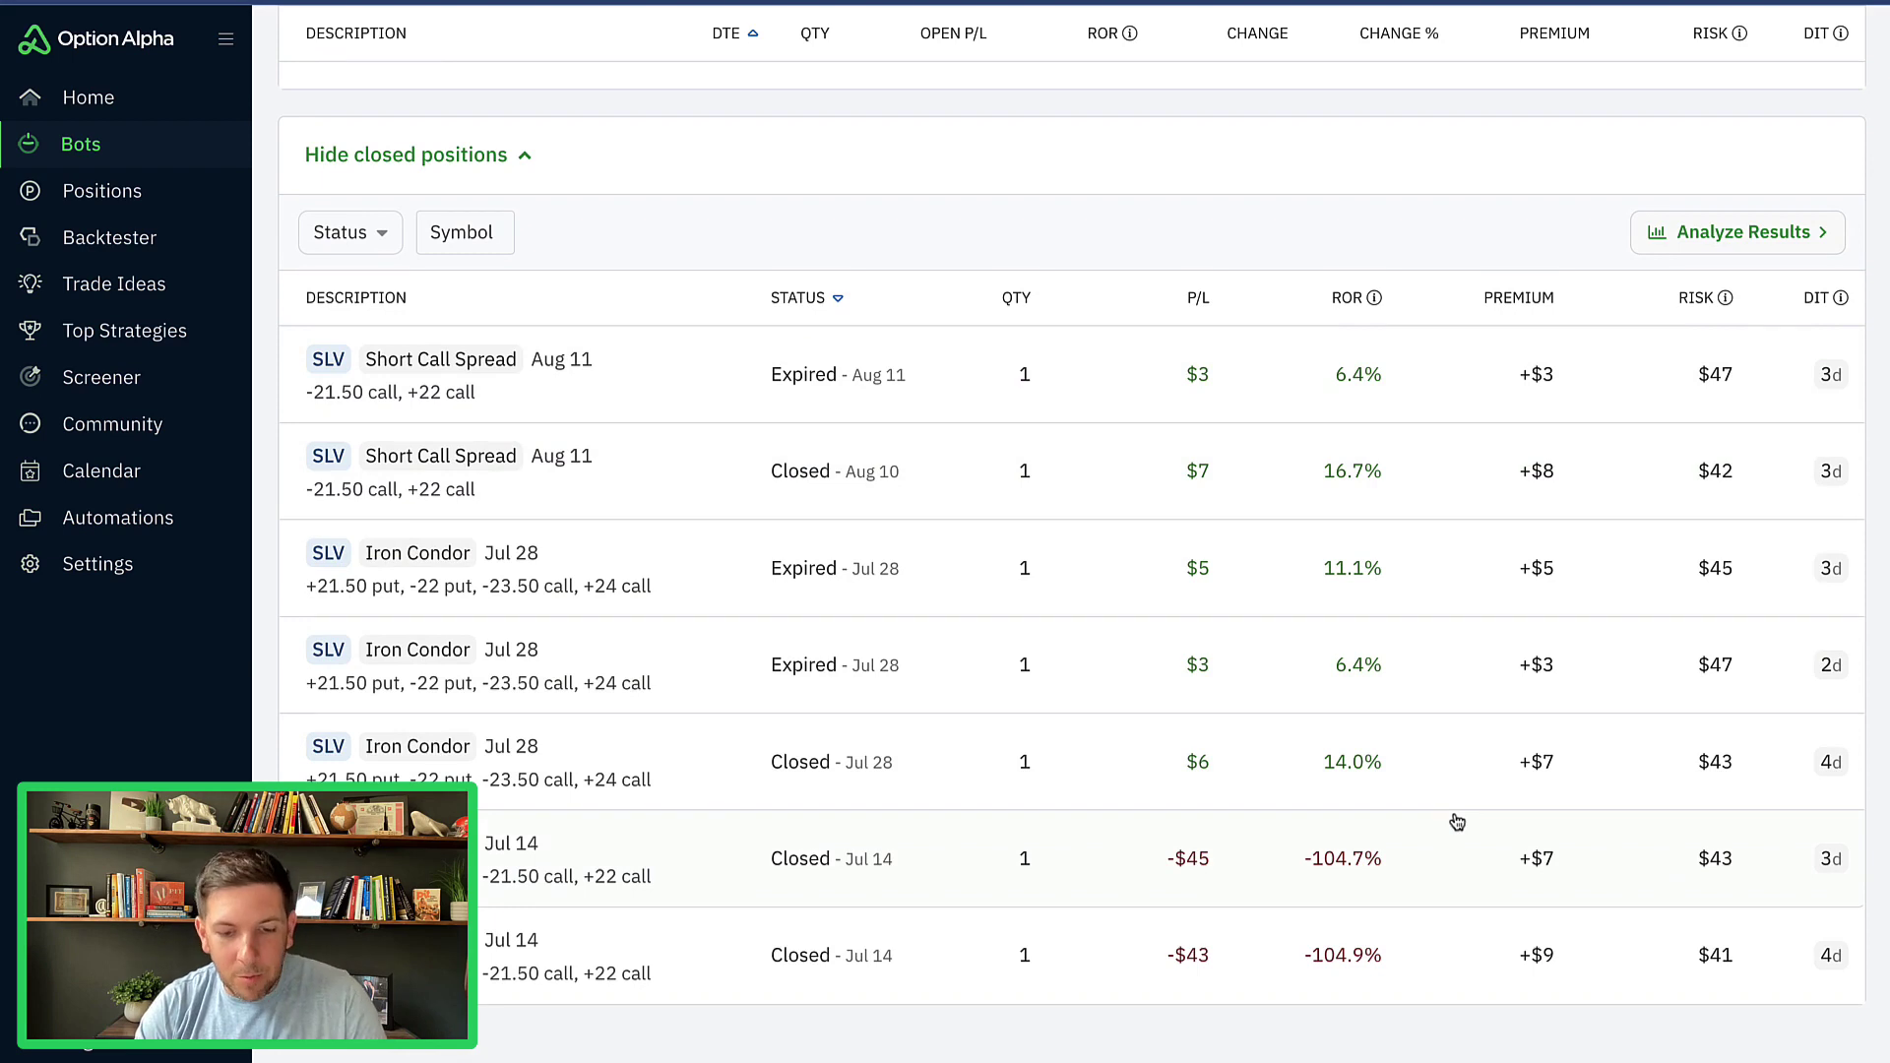
mouse_move(1596, 338)
left_mouse_down()
mouse_move(1472, 367)
mouse_move(1477, 990)
mouse_move(1600, 640)
mouse_move(1605, 340)
left_mouse_up()
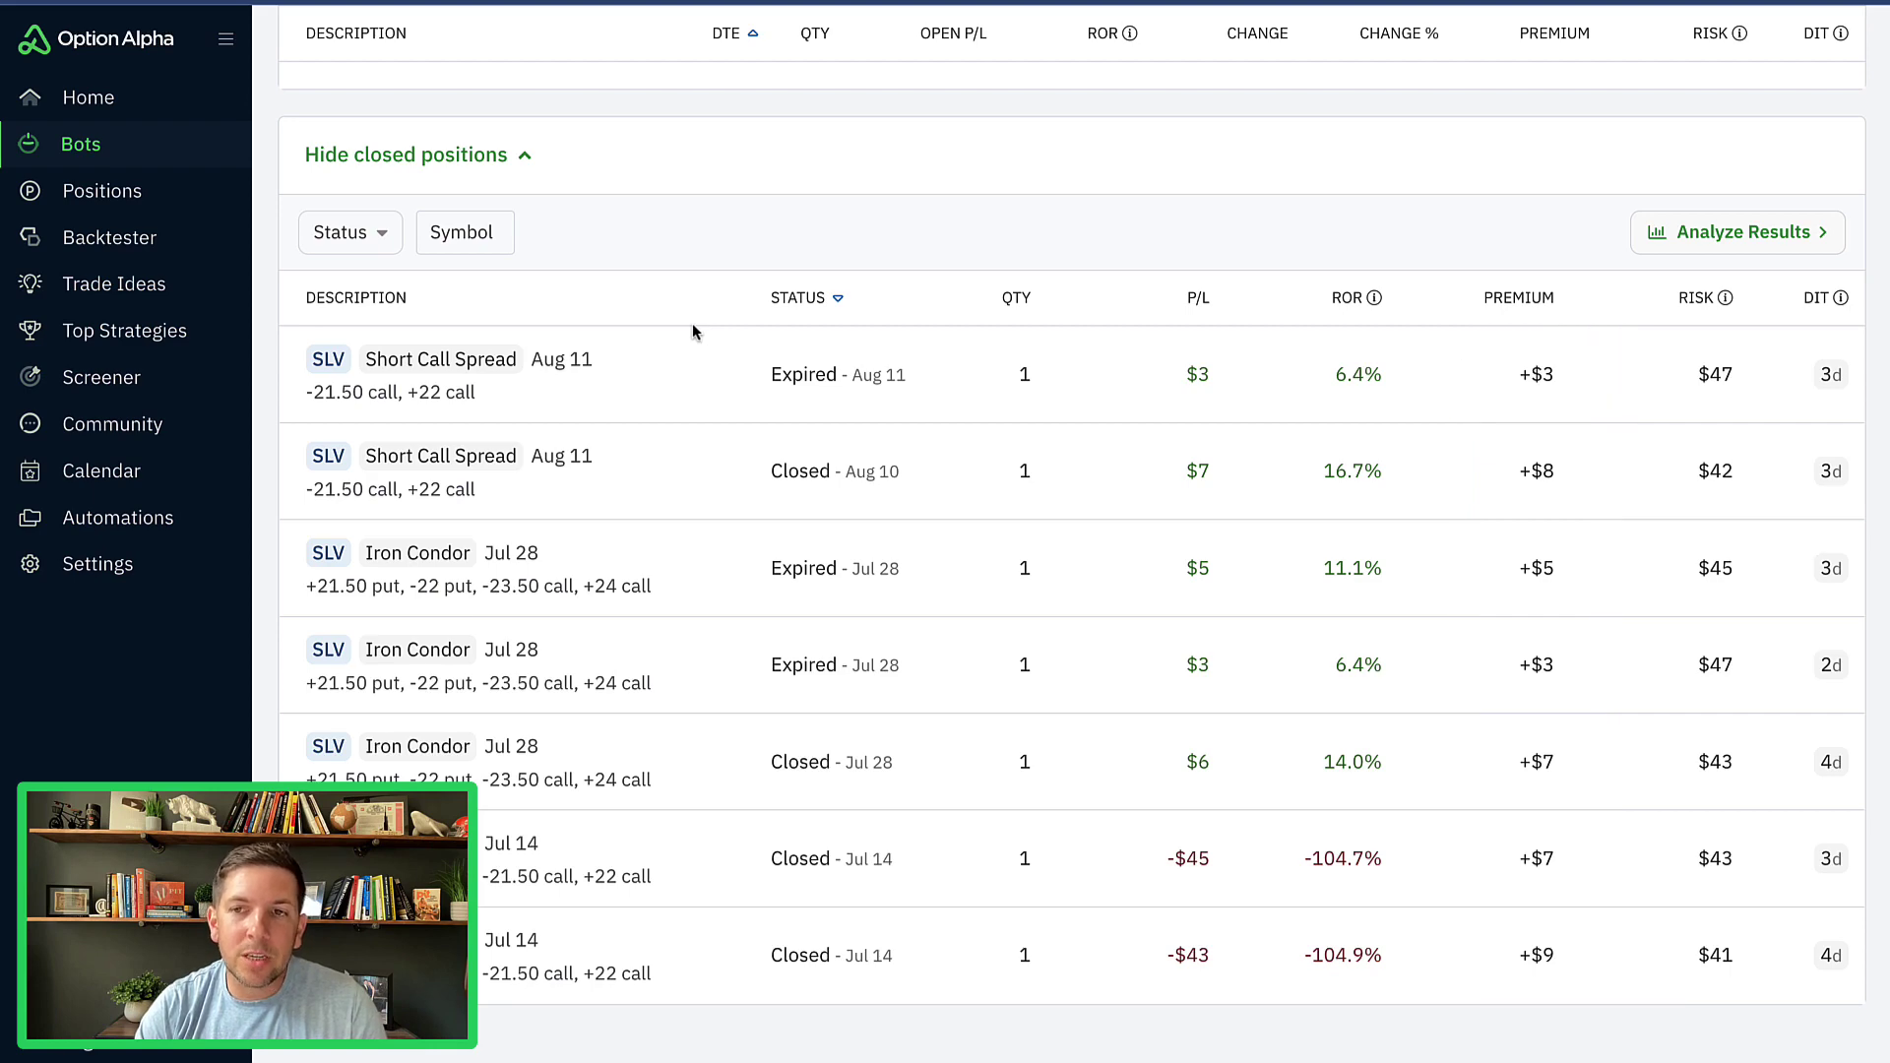
scroll(691, 329, "up", 4)
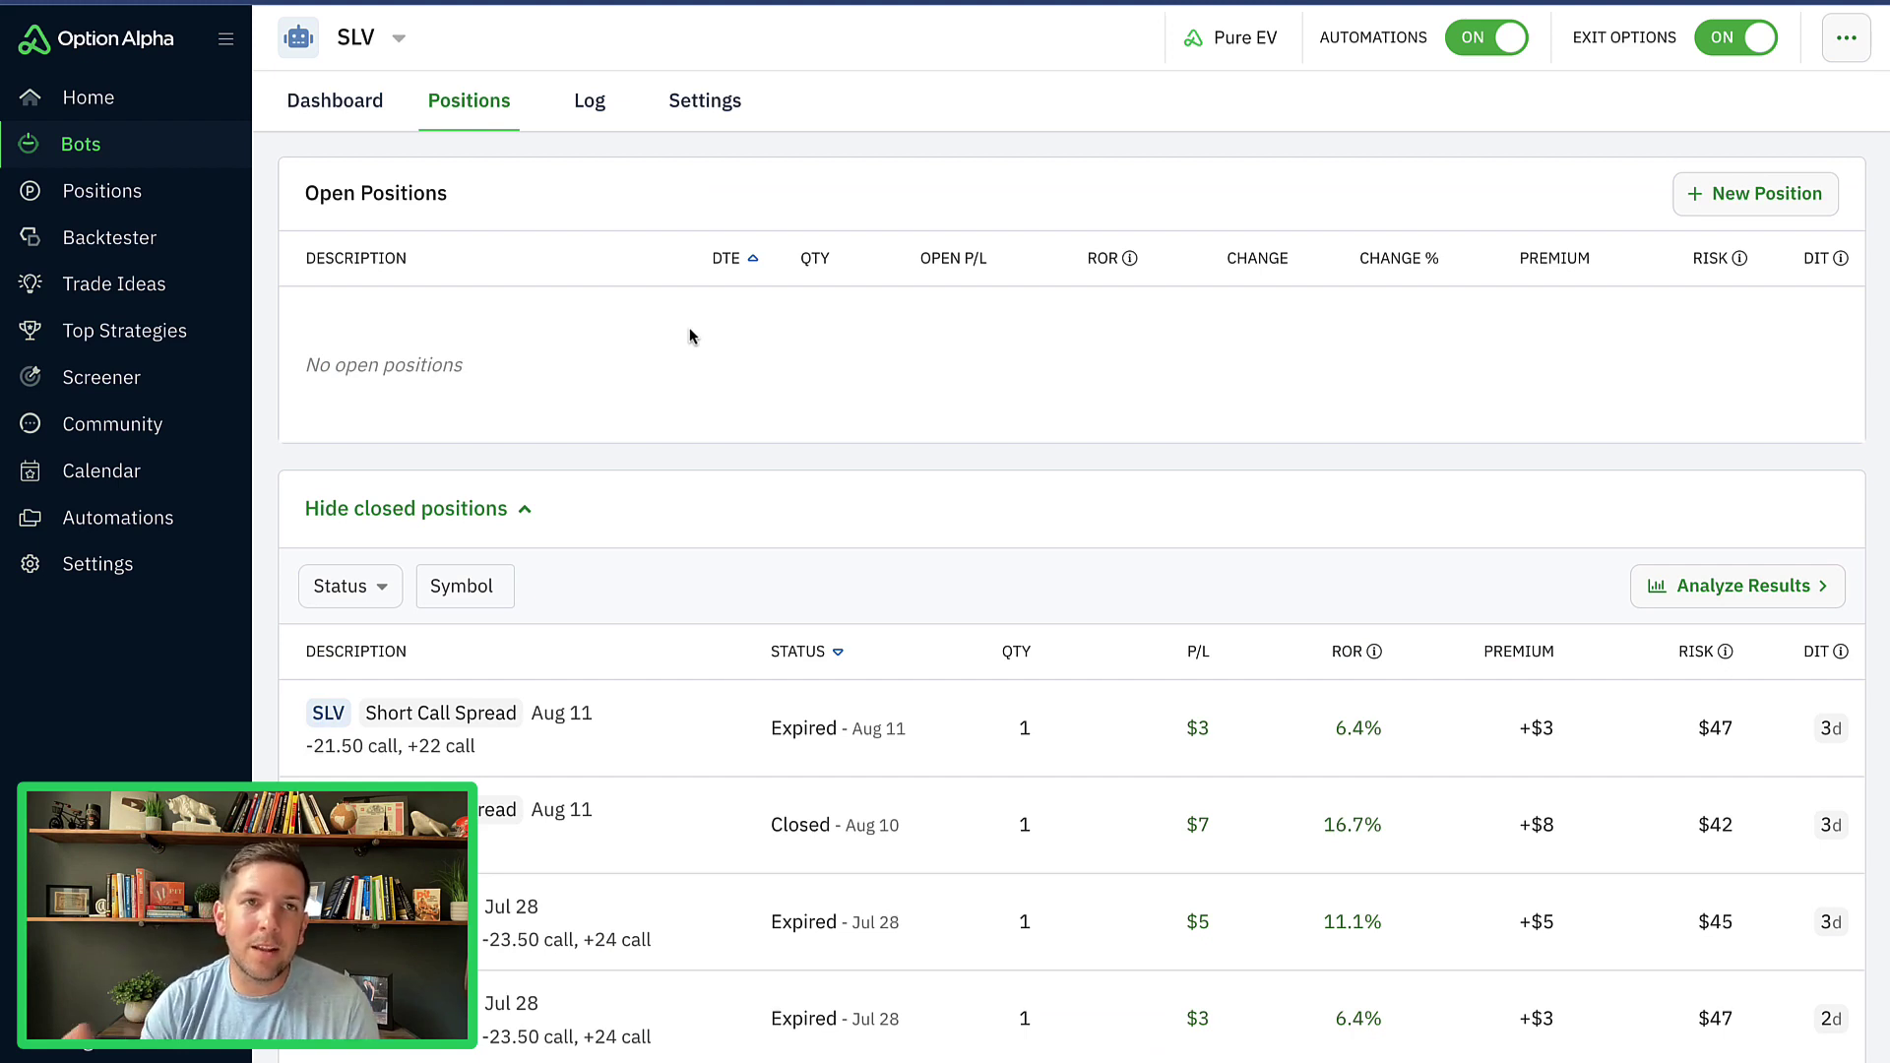
Step: Go back to the SLV dashboard showing -$64 total P/L, -2.13% return and $2,936 net liquid
left_click(362, 102)
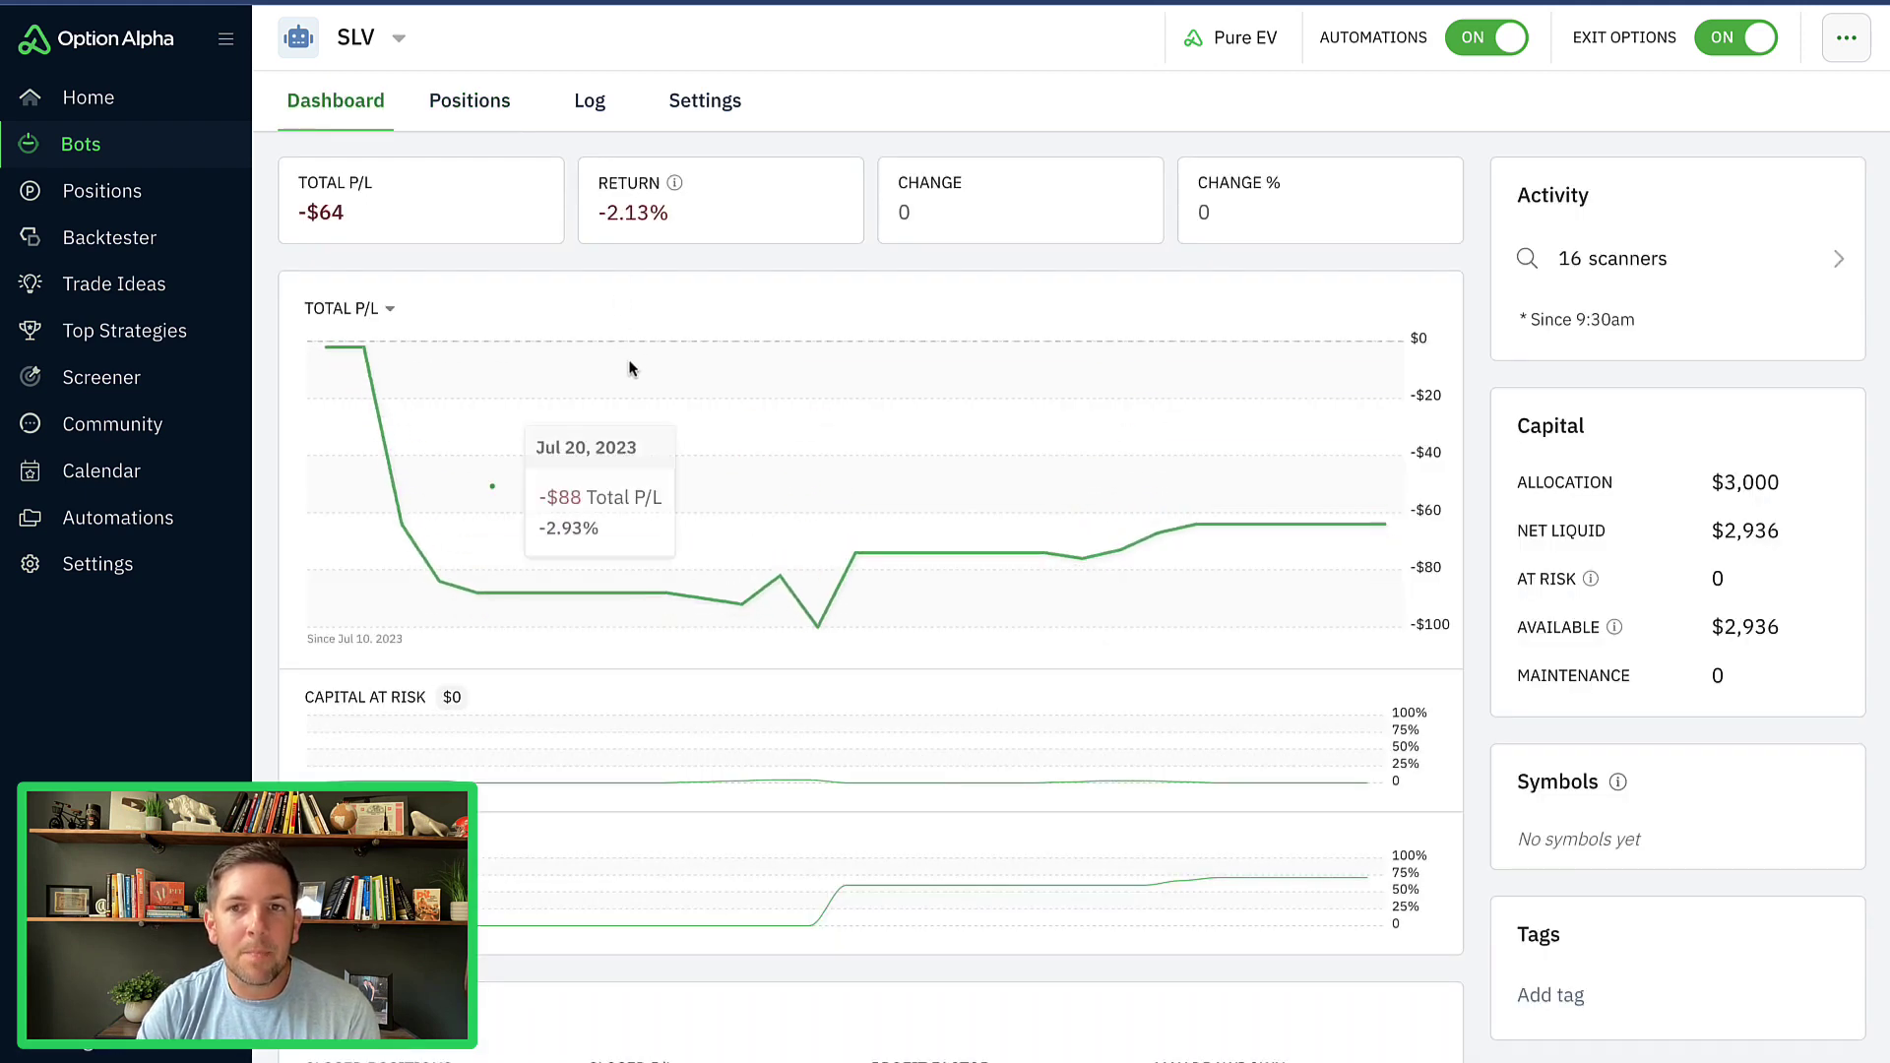